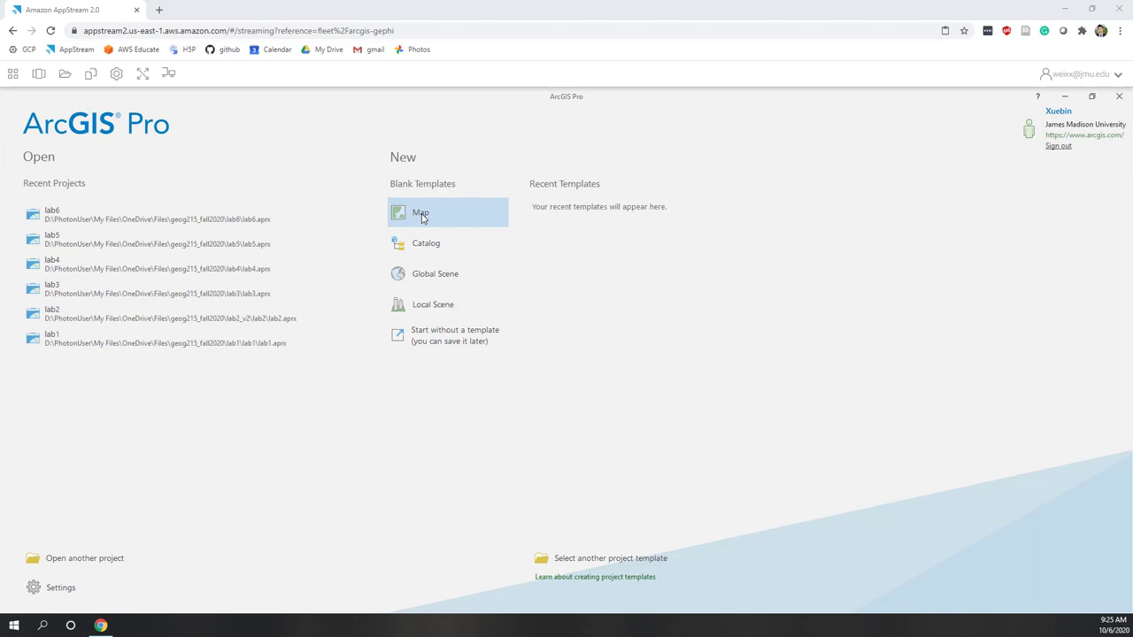
Start a new project from the Map template, name it le7, and turn off creating a new folder for it
click(433, 217)
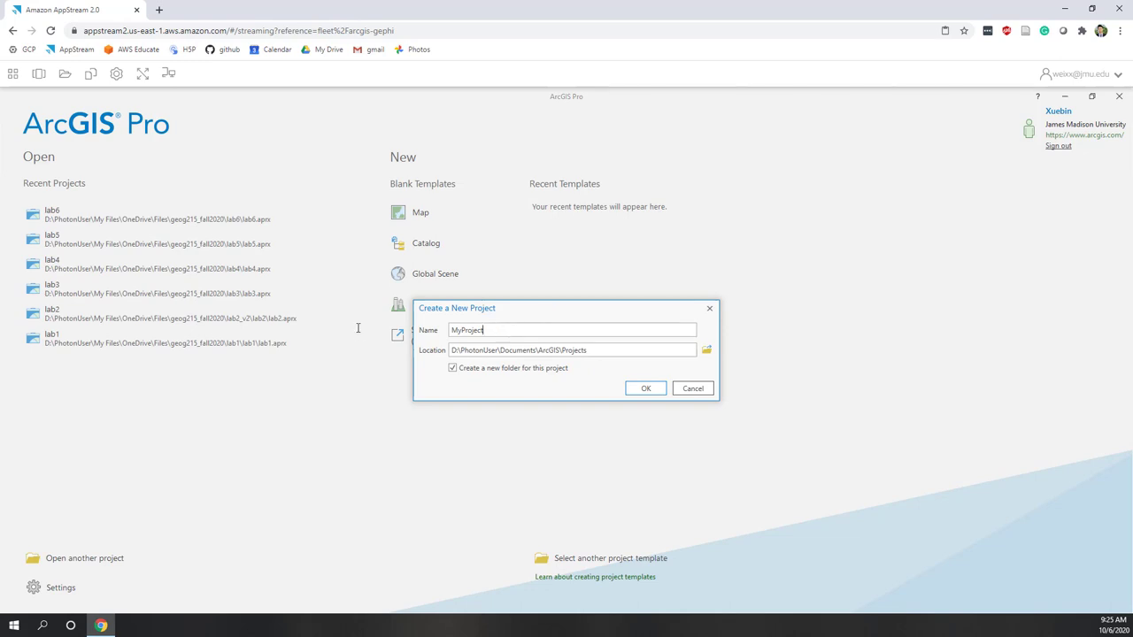
key(ctrl+a)
key(BackSpace)
text(la)
click(453, 370)
Browse for the project location to the geog215_fall2020 folder under D:\PhotonUser\My Files\OneDrive\Files
click(706, 350)
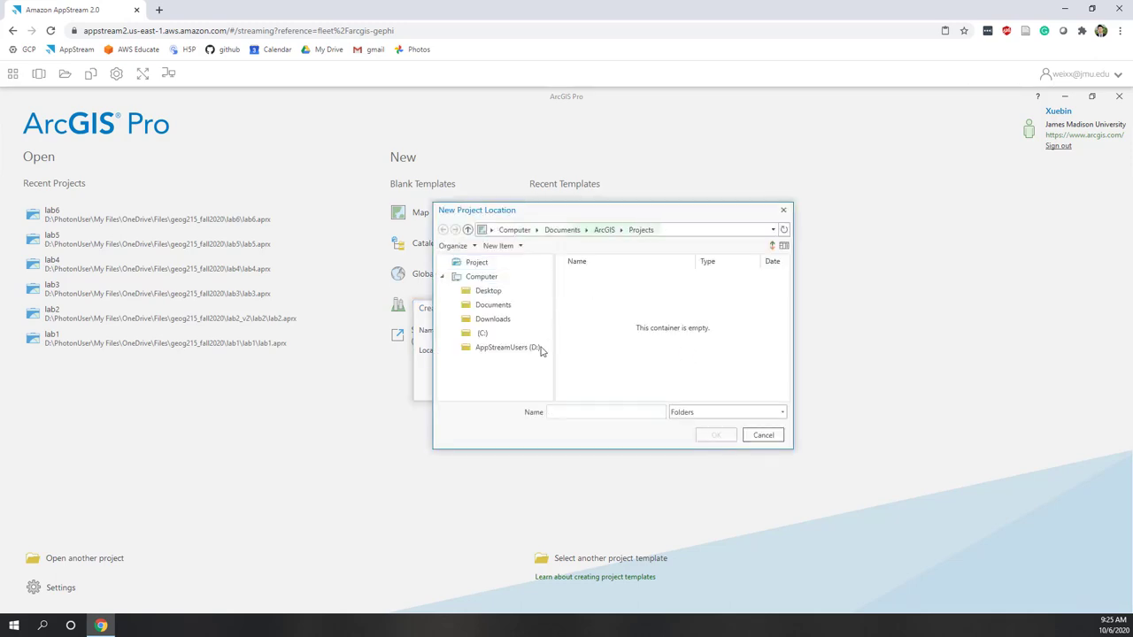
click(534, 351)
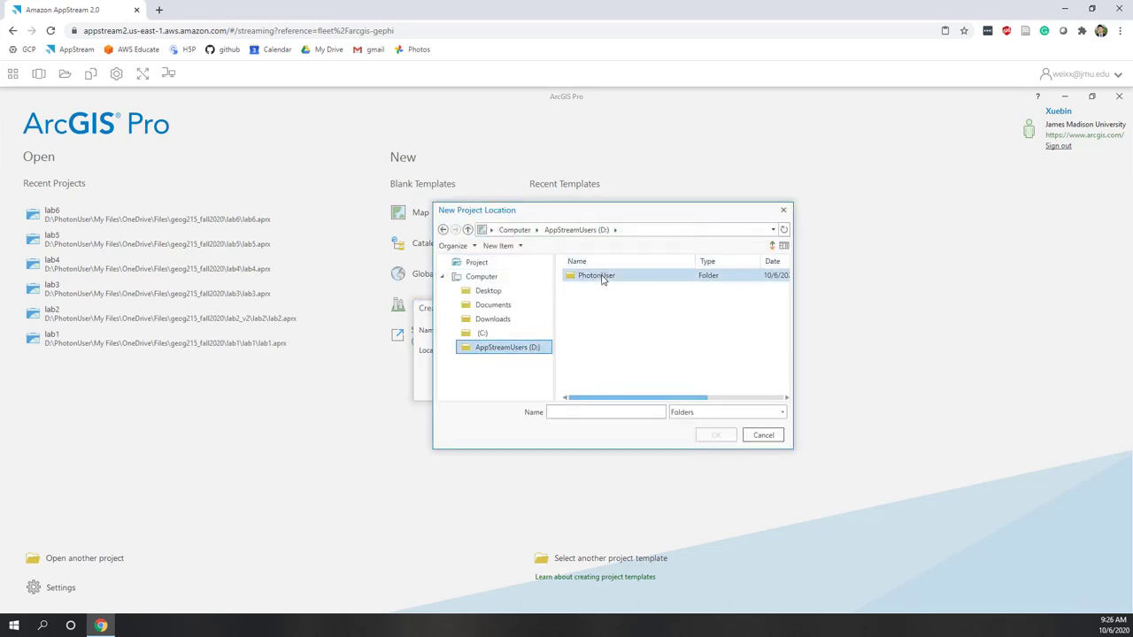
double_click(602, 275)
scroll(611, 373, down, 3)
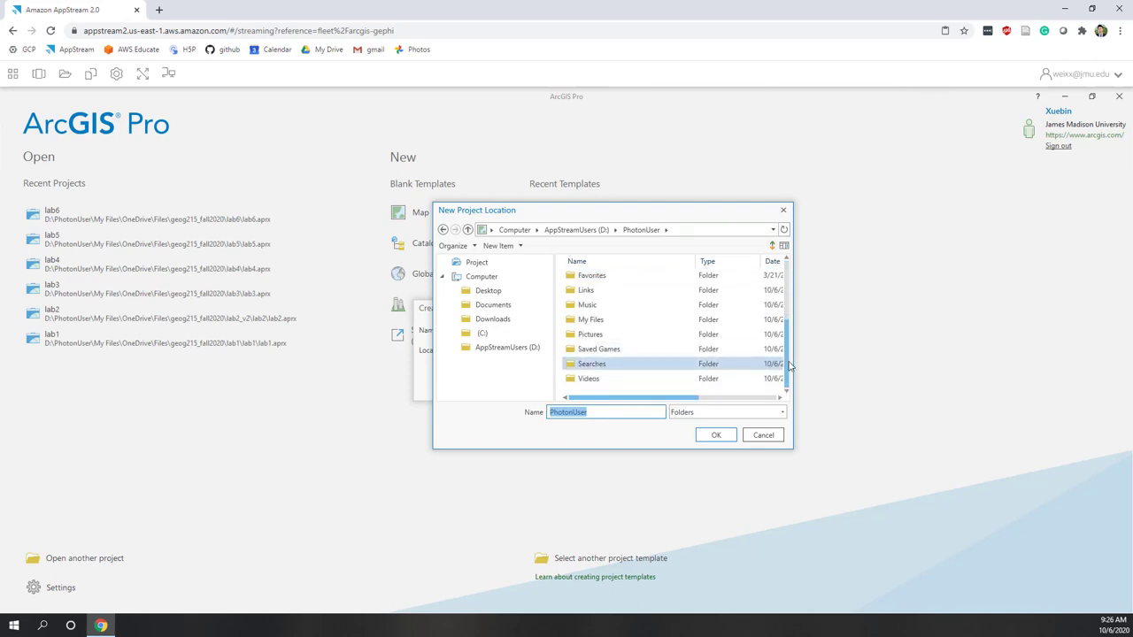
scroll(615, 352, up, 1)
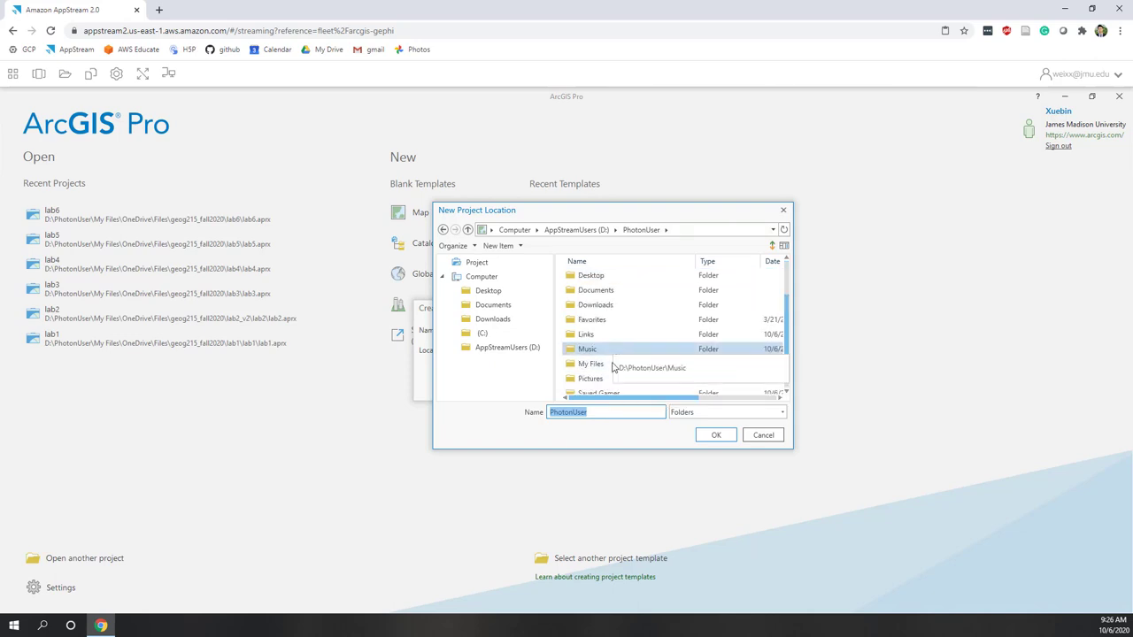
double_click(604, 366)
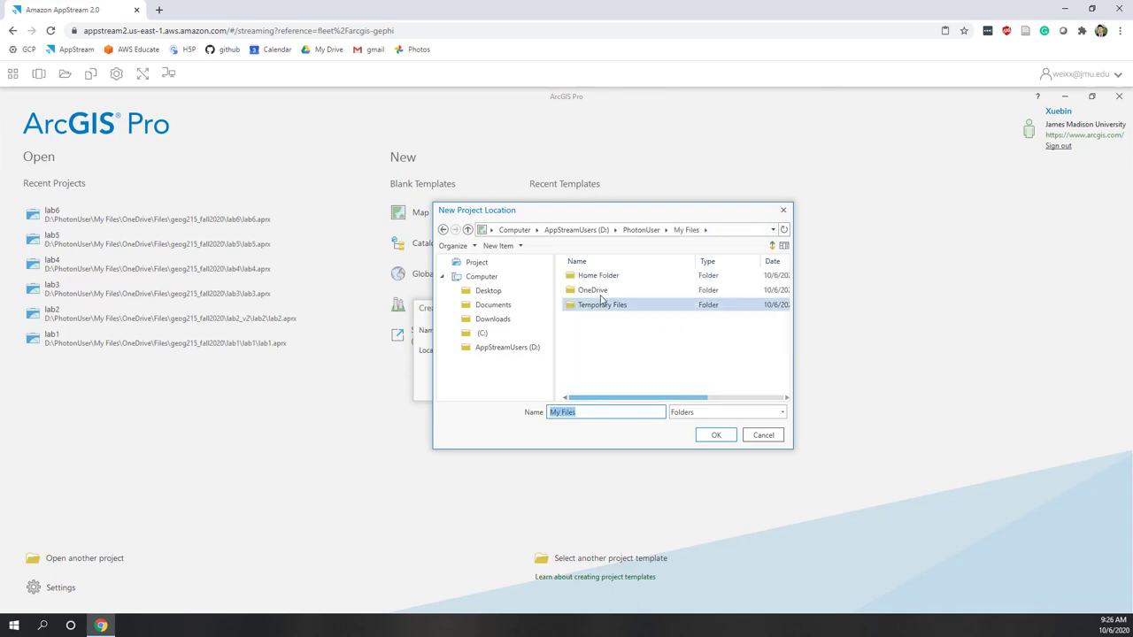
double_click(598, 292)
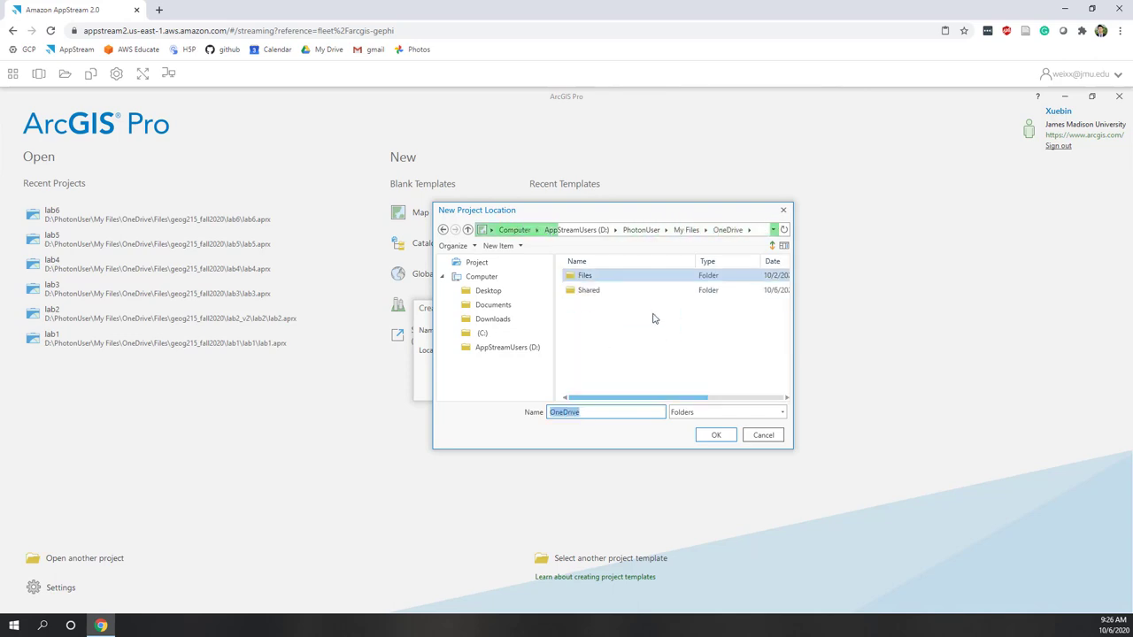
double_click(592, 281)
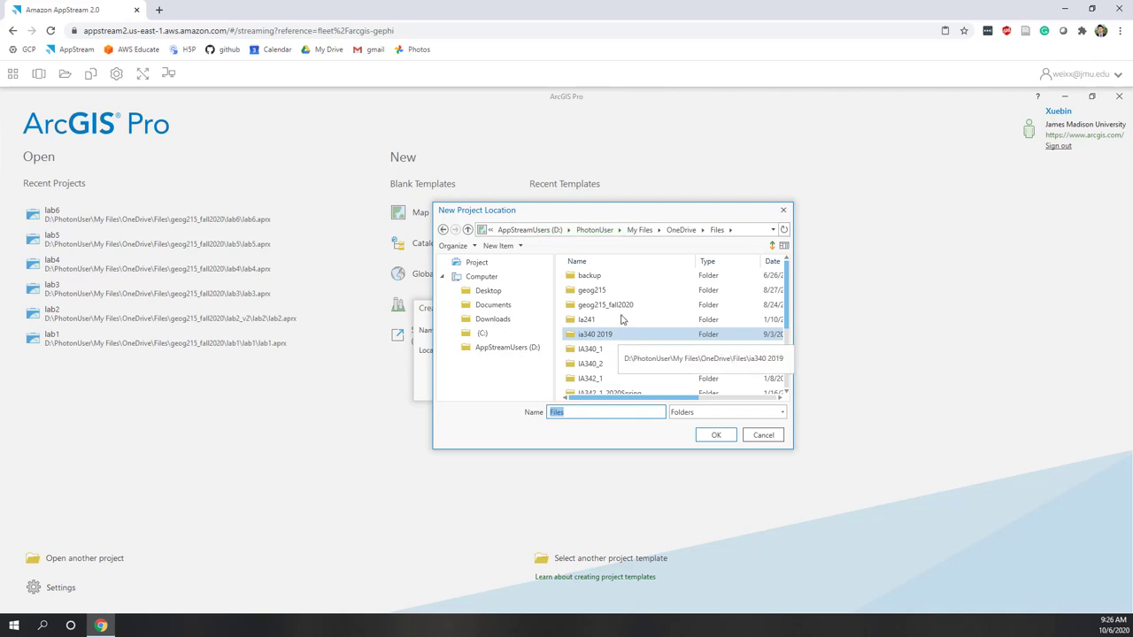
double_click(617, 309)
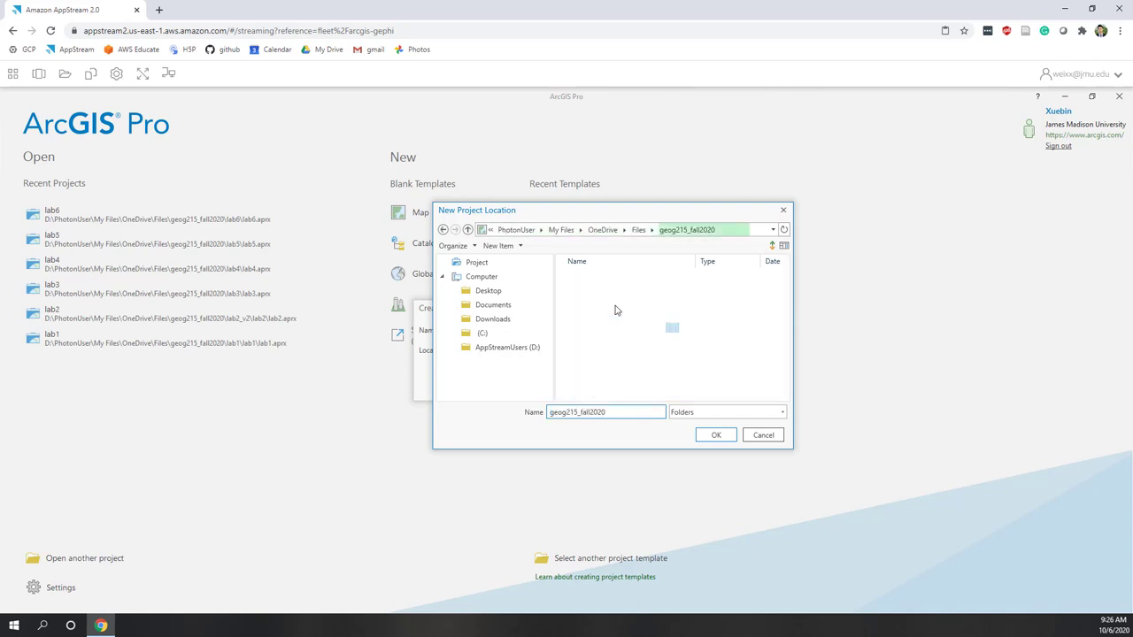
Add a folder named lec7 inside geog215_fall2020 and create the project with that folder as its location
right_click(607, 375)
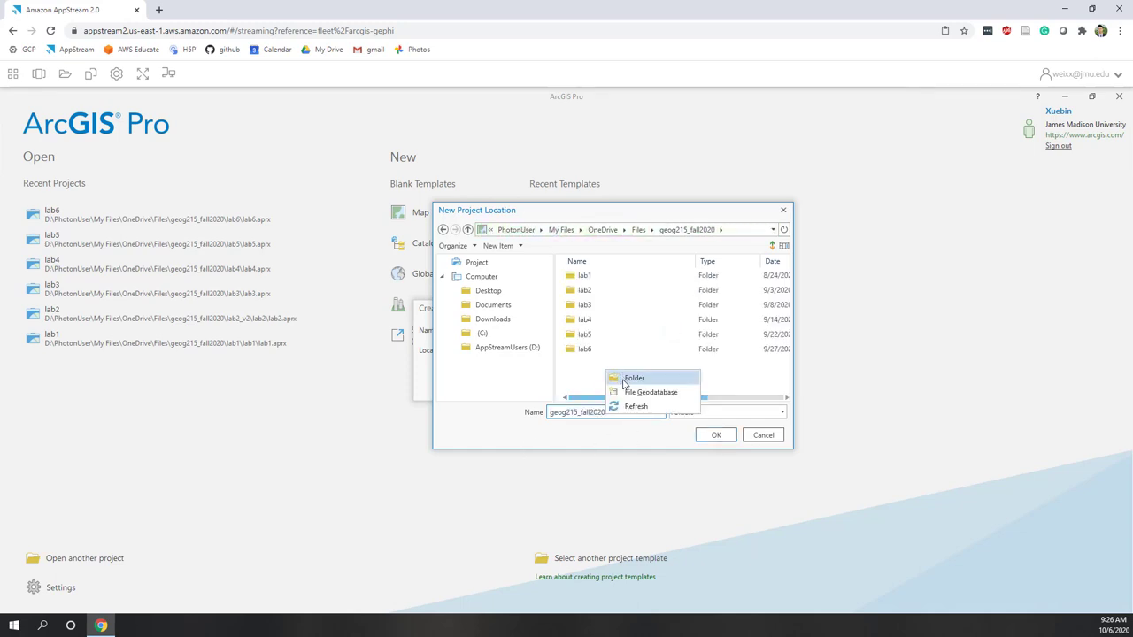
click(631, 378)
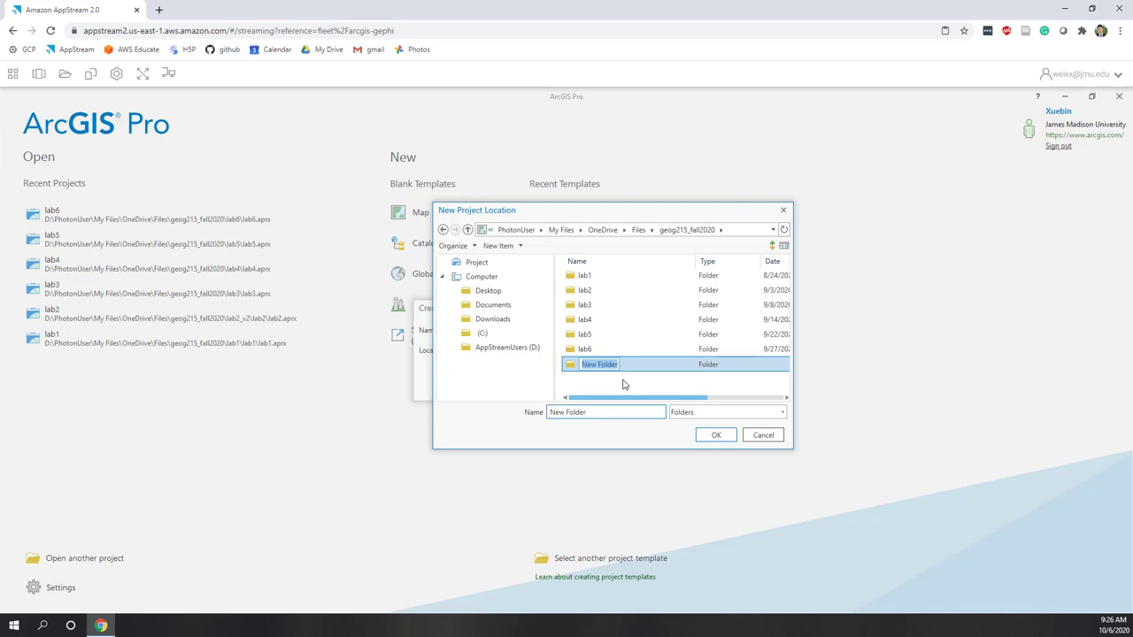
text(la)
click(623, 384)
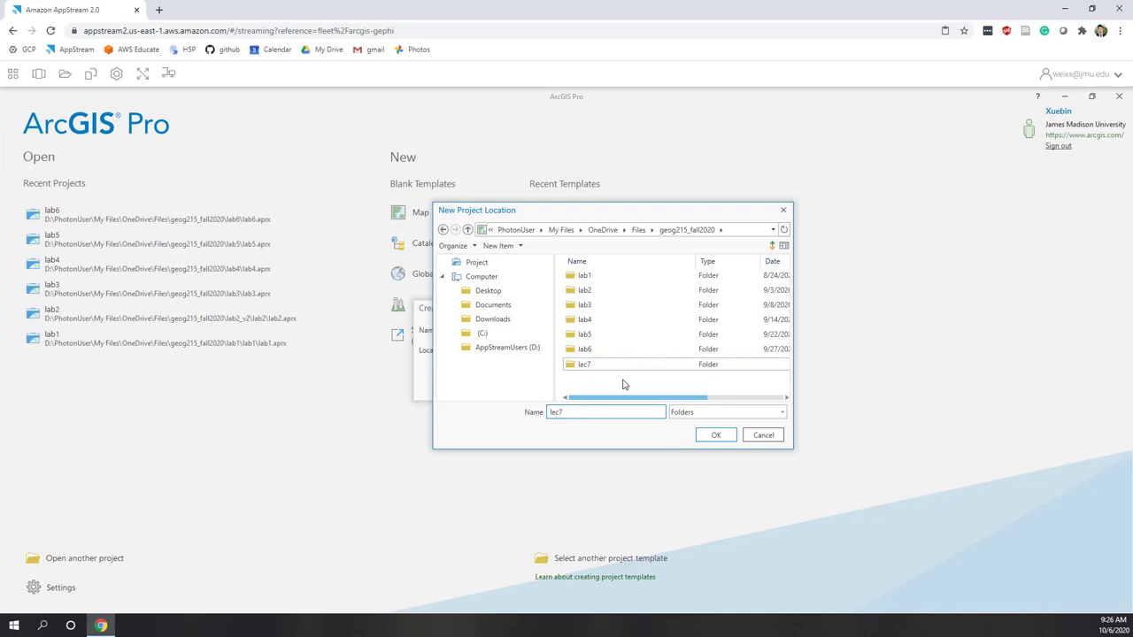
click(603, 364)
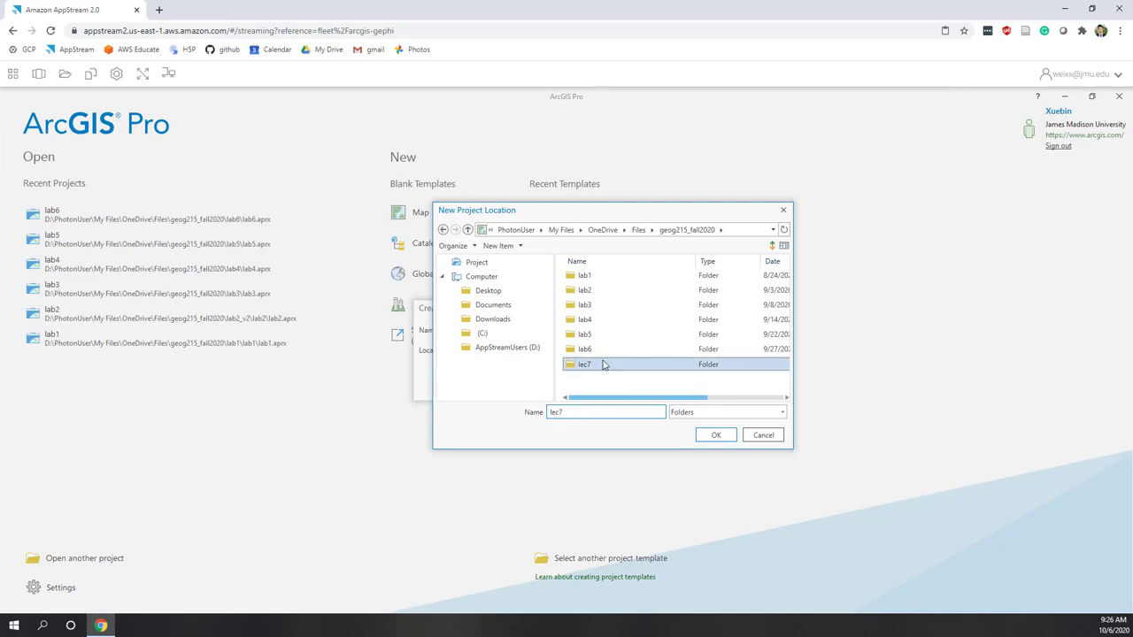
click(716, 434)
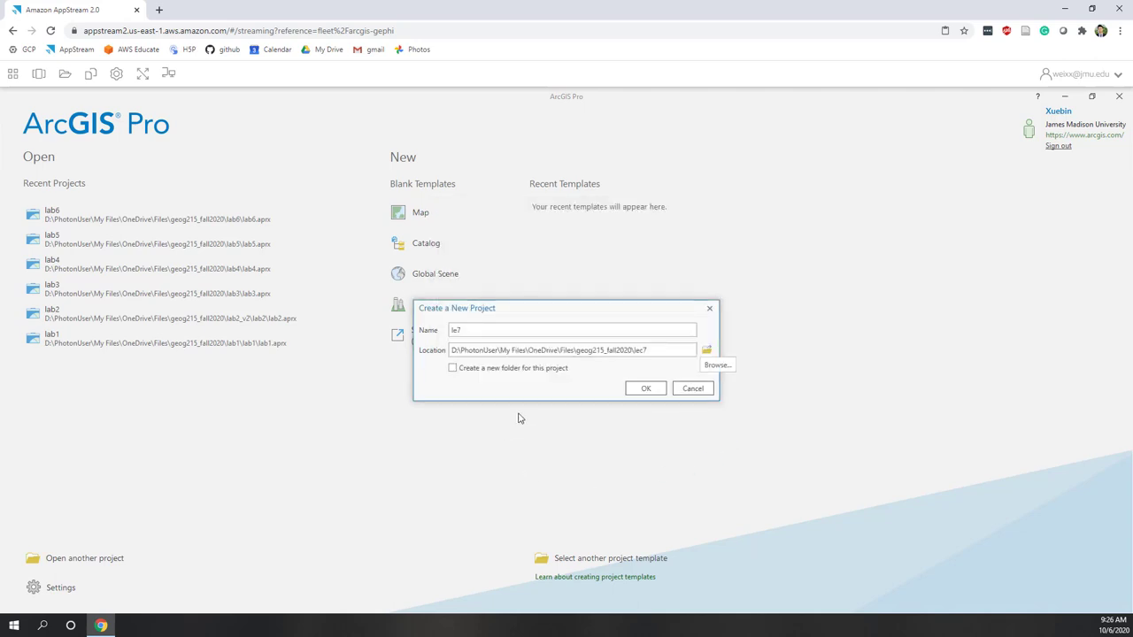
click(635, 391)
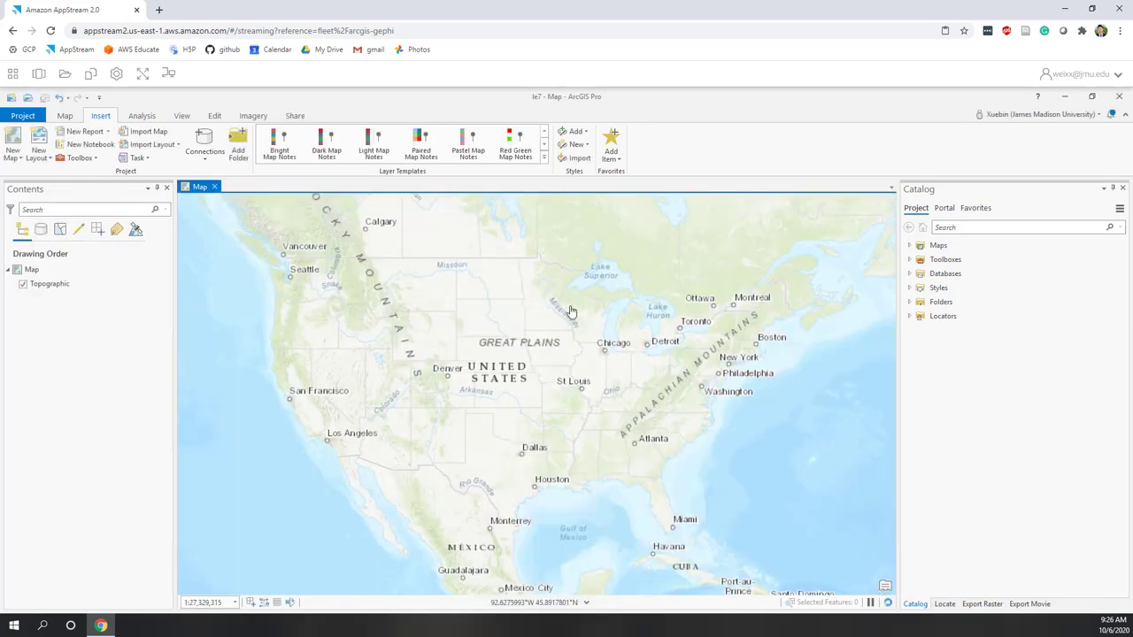
Search the All Portal content in the catalog for "mass shooting 2019"
click(945, 208)
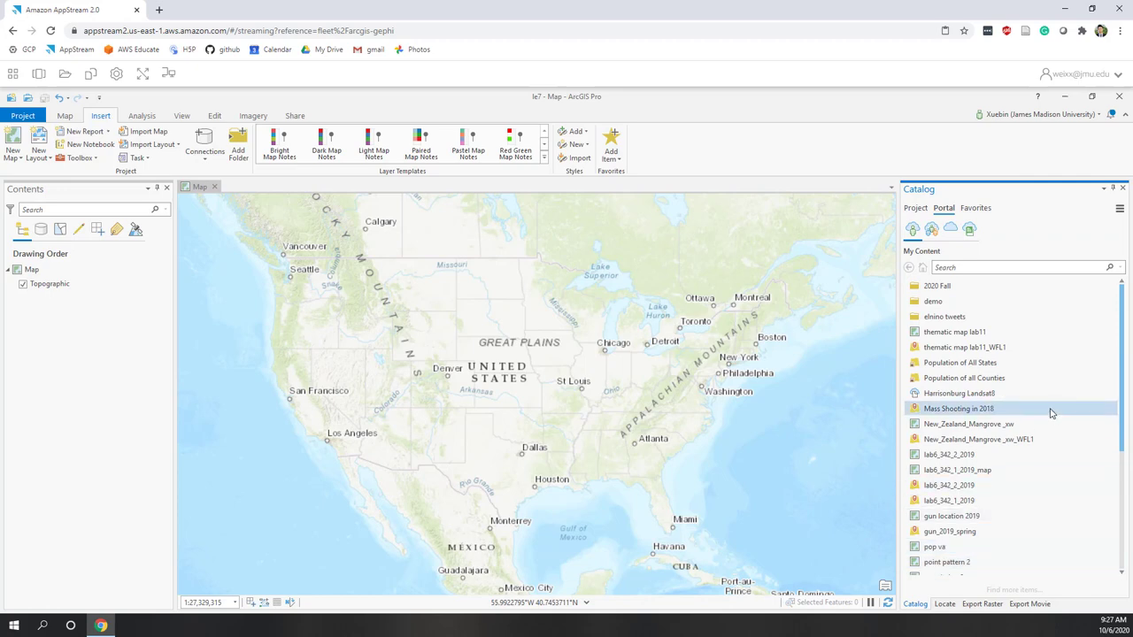
click(951, 230)
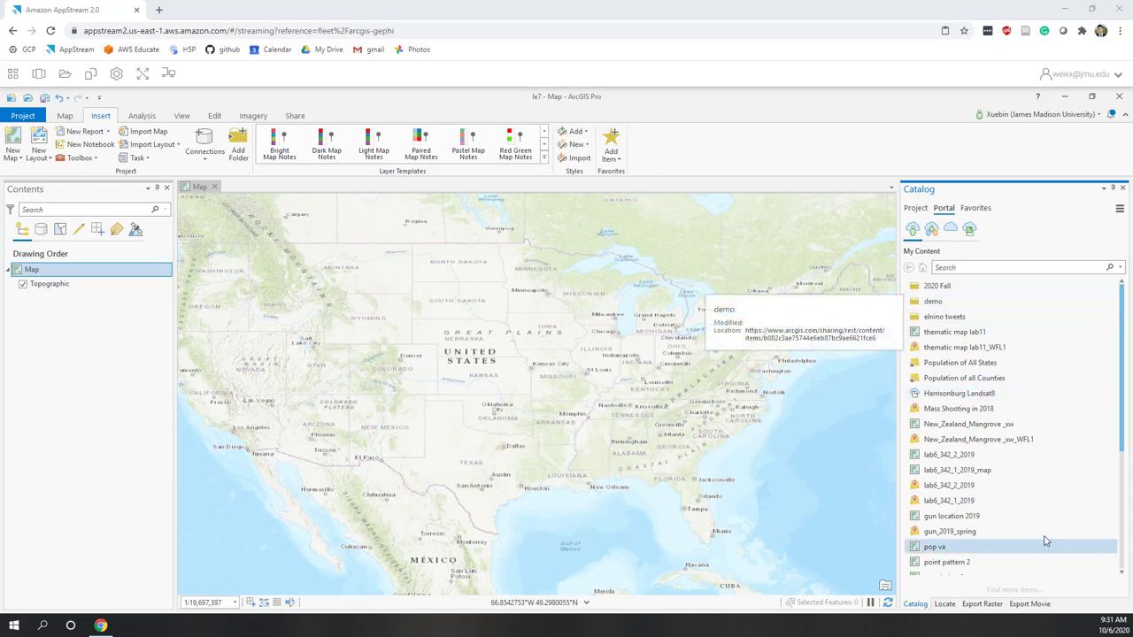
click(949, 230)
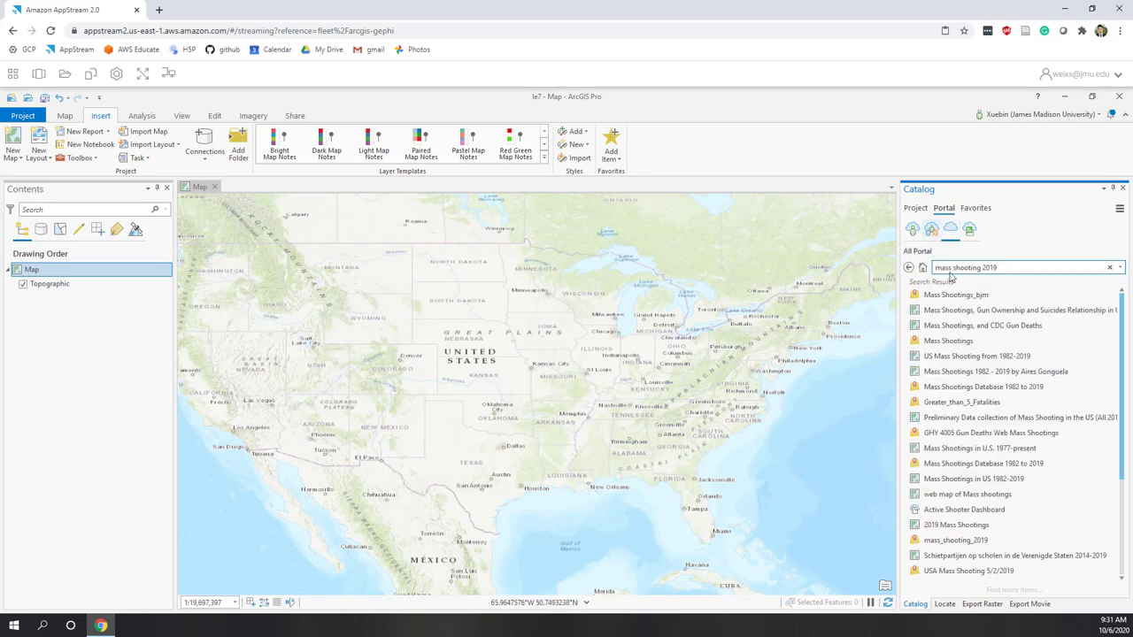
mouse_move(977, 312)
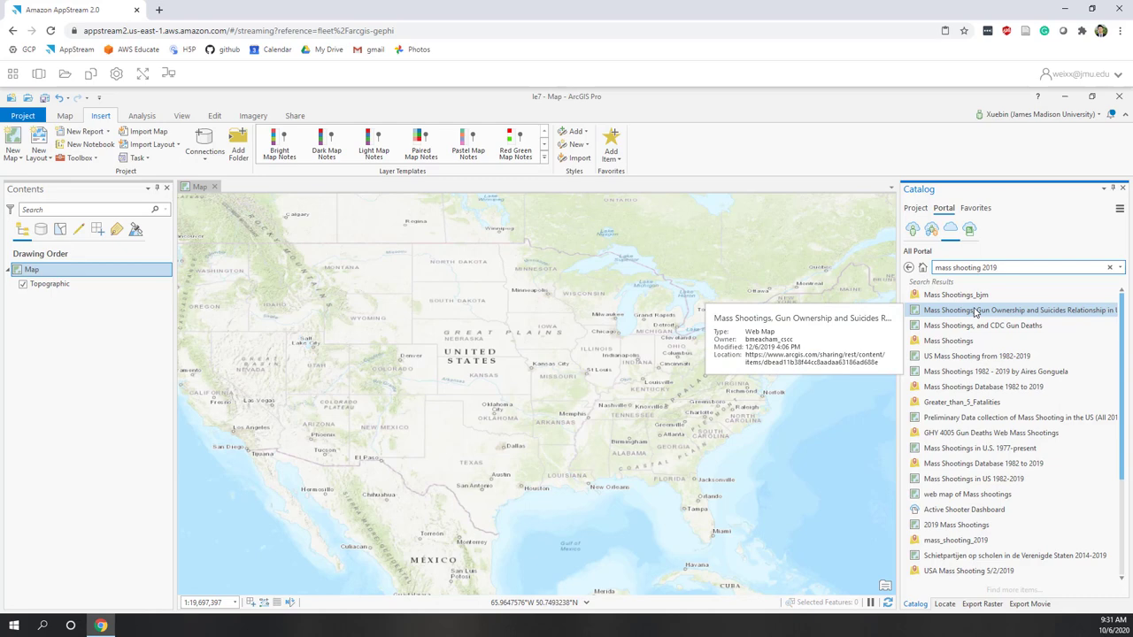
click(1015, 268)
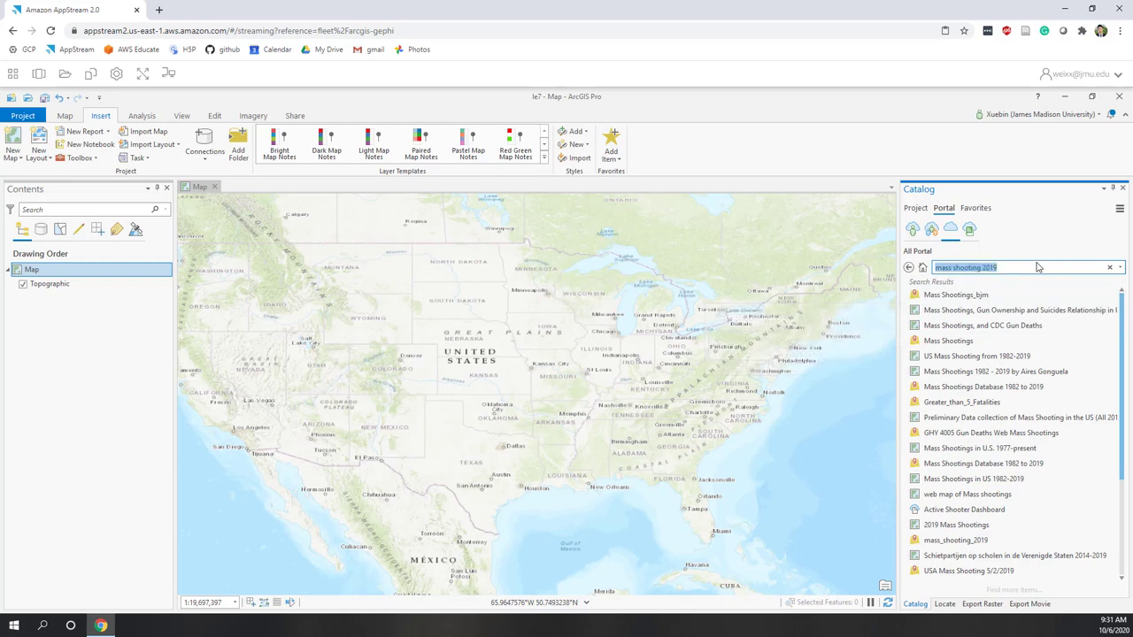
text(mas)
click(1114, 342)
click(1041, 482)
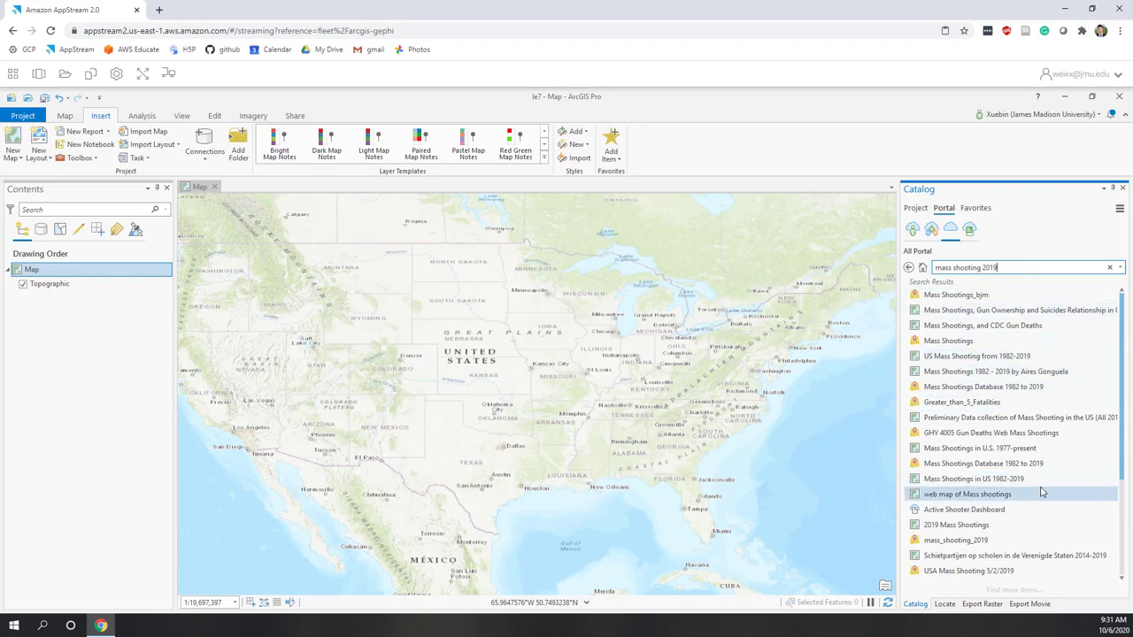
Add the hosted feature layer mass_shooting_2019 from the search results to the current map
click(983, 541)
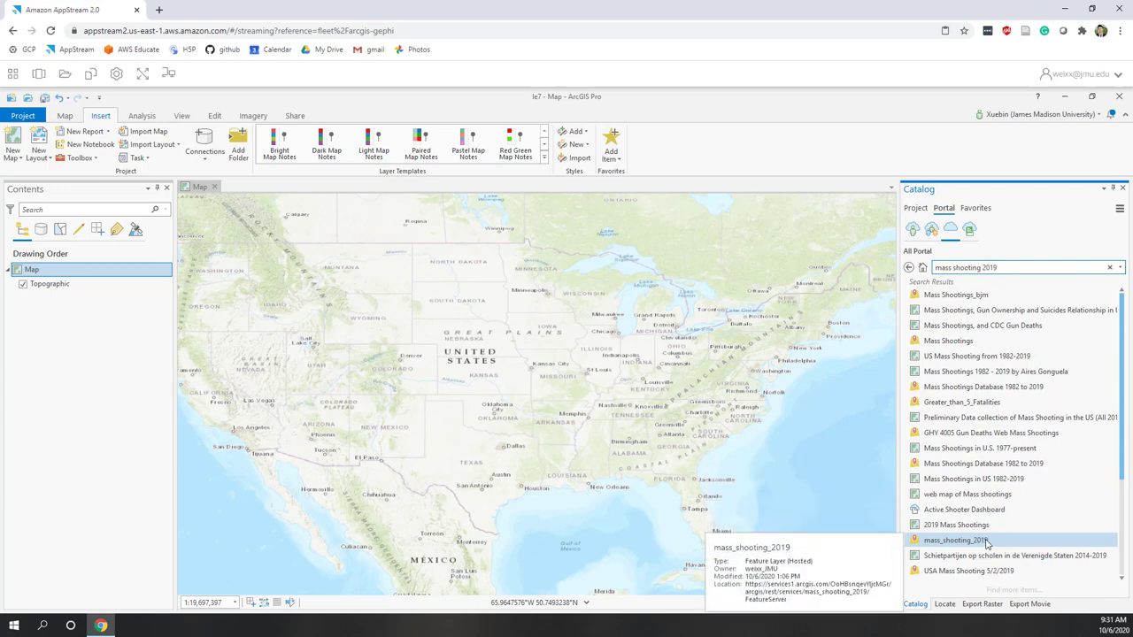
right_click(927, 546)
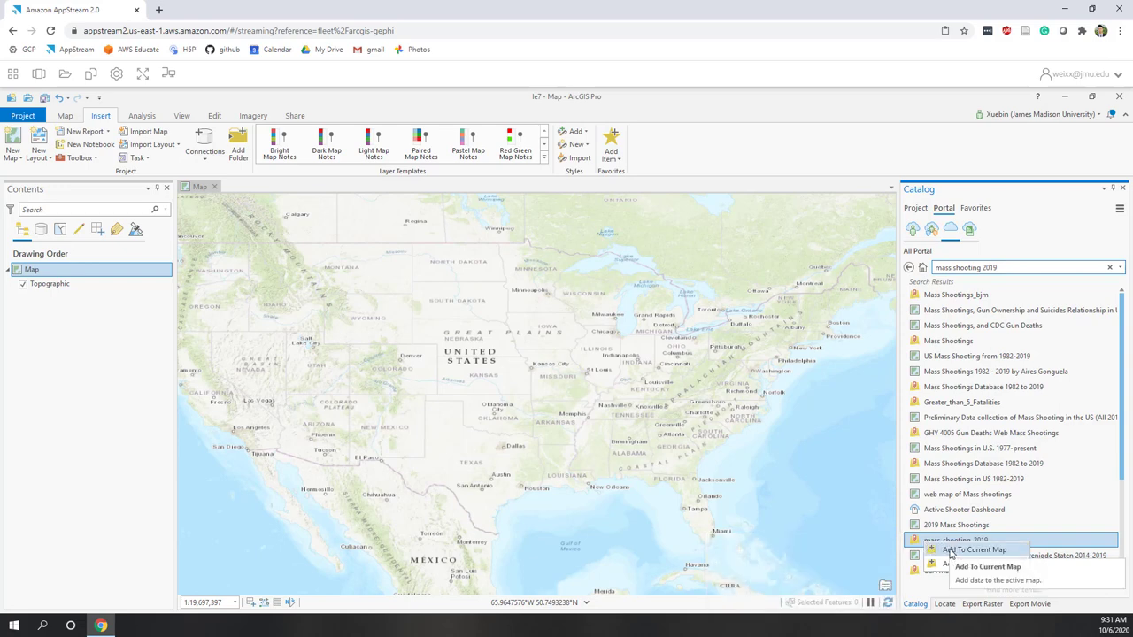
click(965, 550)
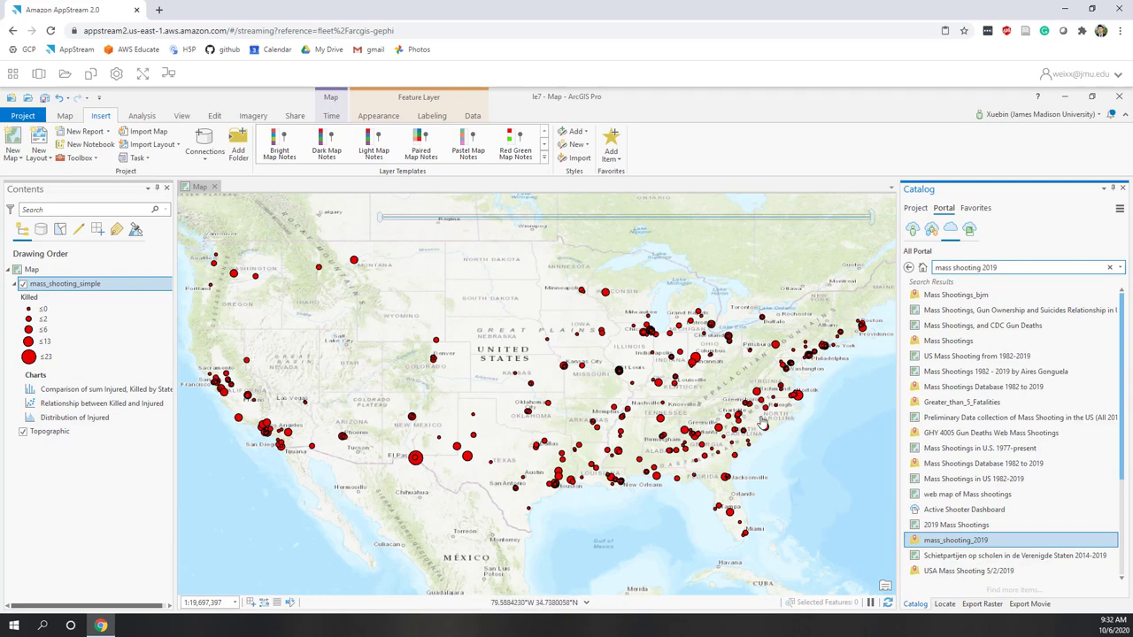
Look over the three charts listed under the mass_shooting_simple layer and the time slider on the map
click(125, 391)
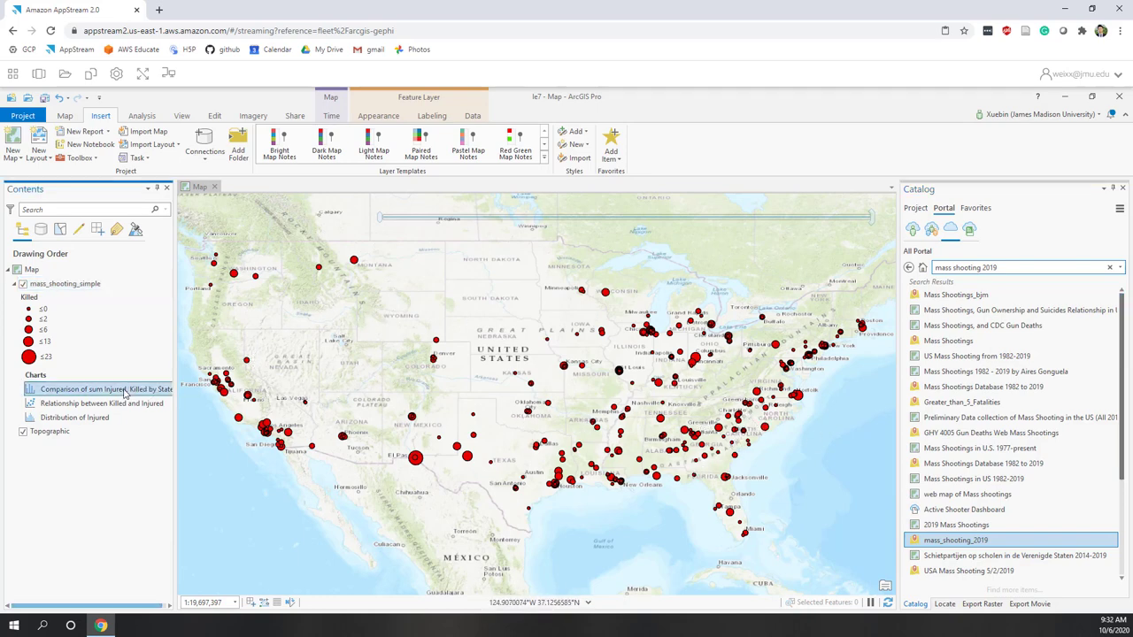
click(127, 404)
click(127, 418)
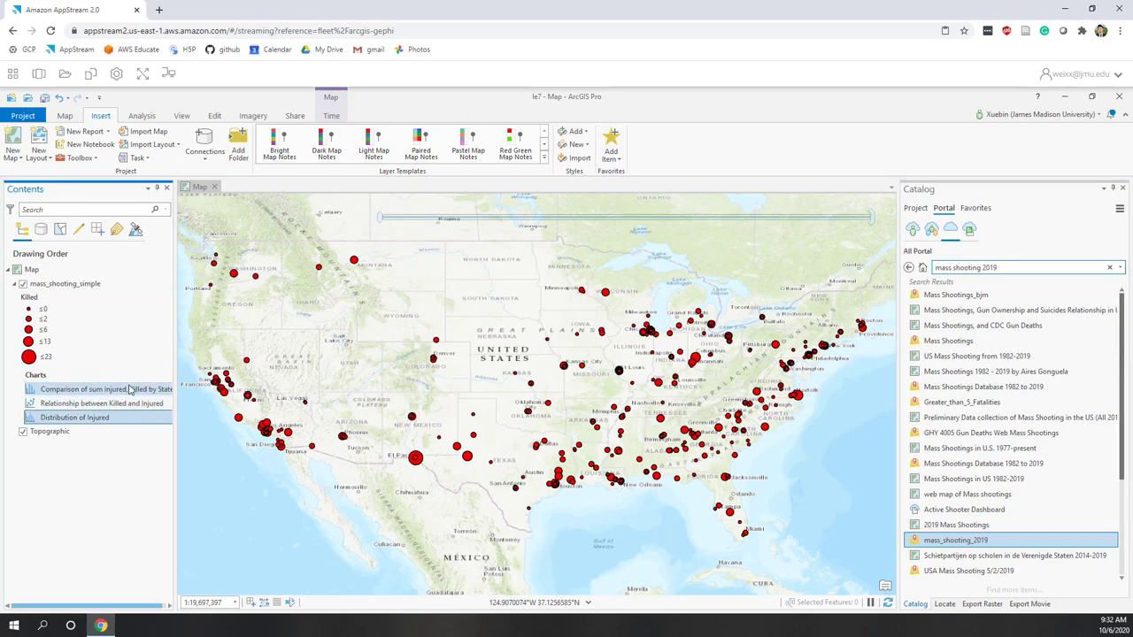
mouse_move(444, 221)
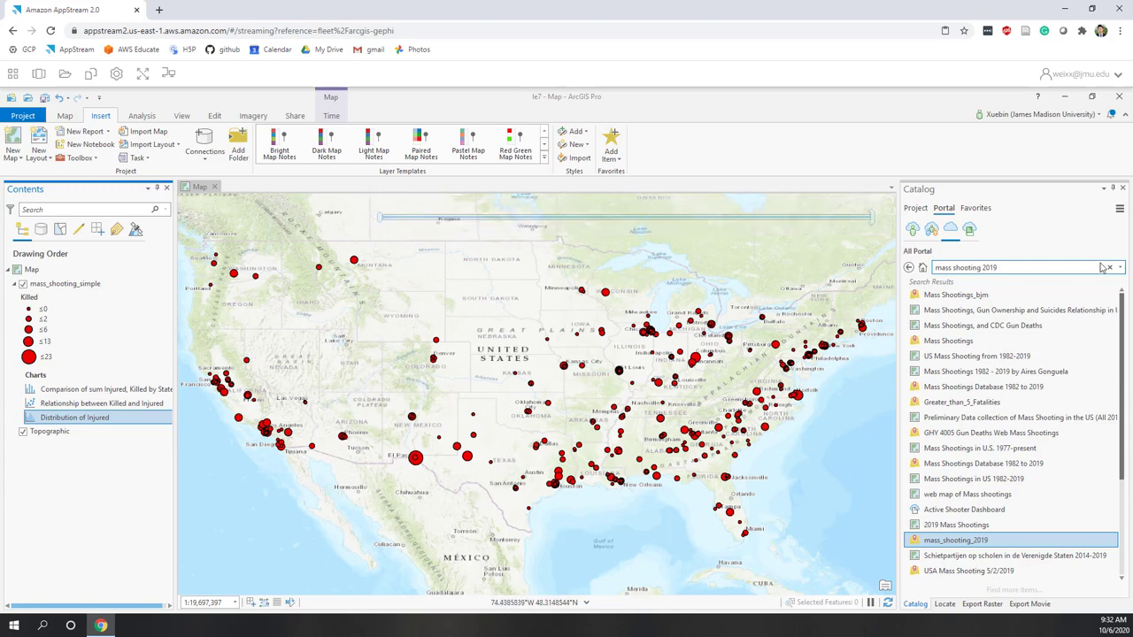
Switch the portal catalog to Living Atlas and search it for "population state"
click(972, 231)
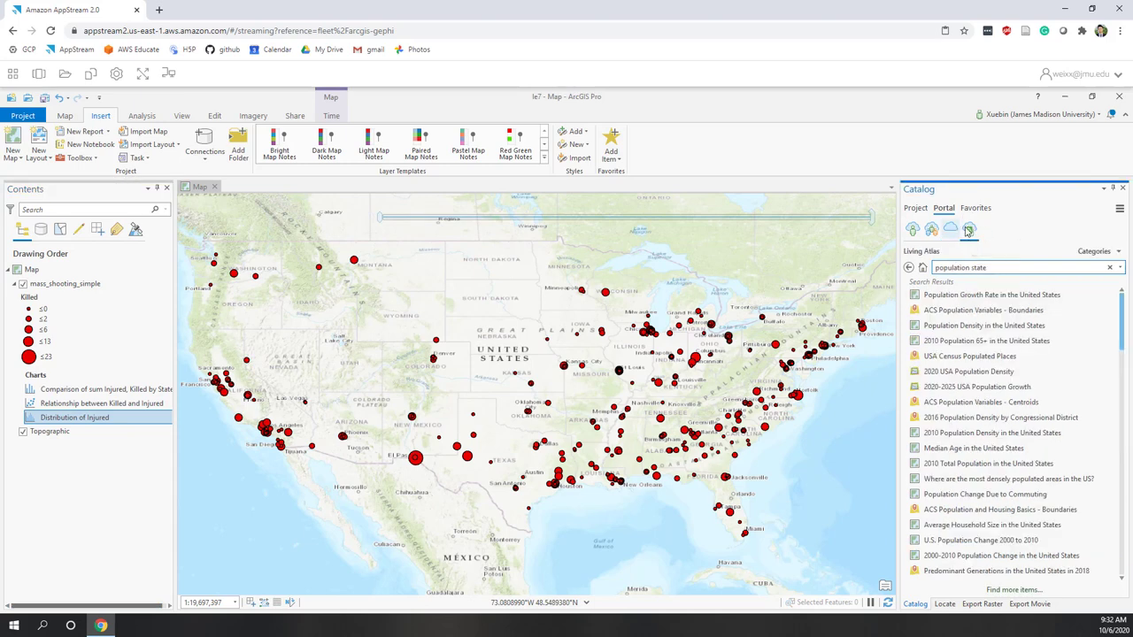
click(953, 231)
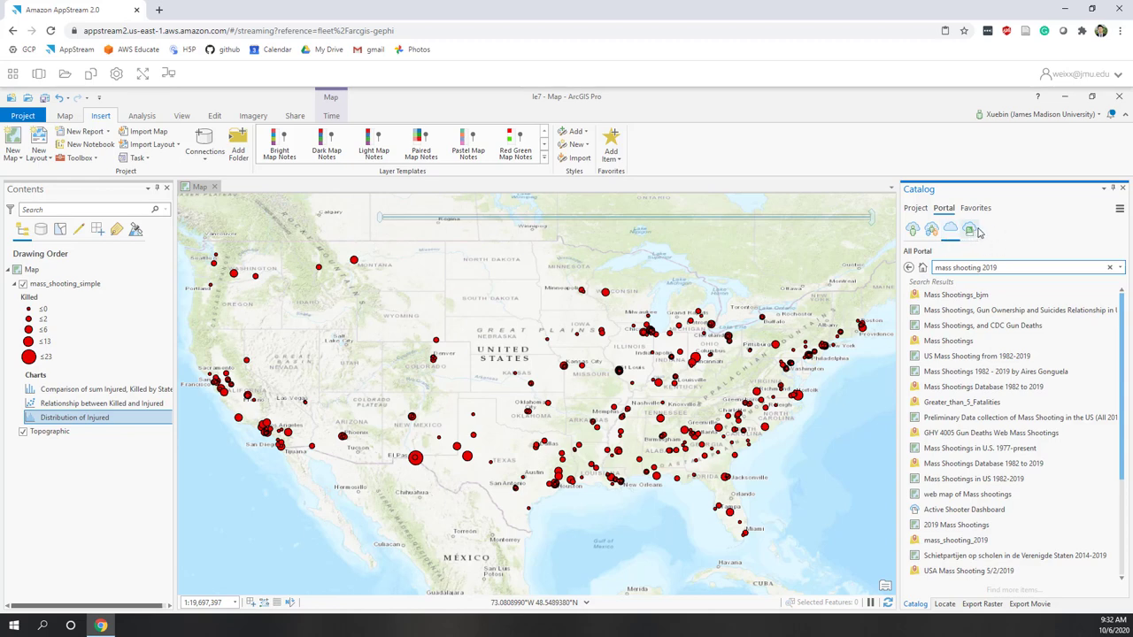
click(970, 230)
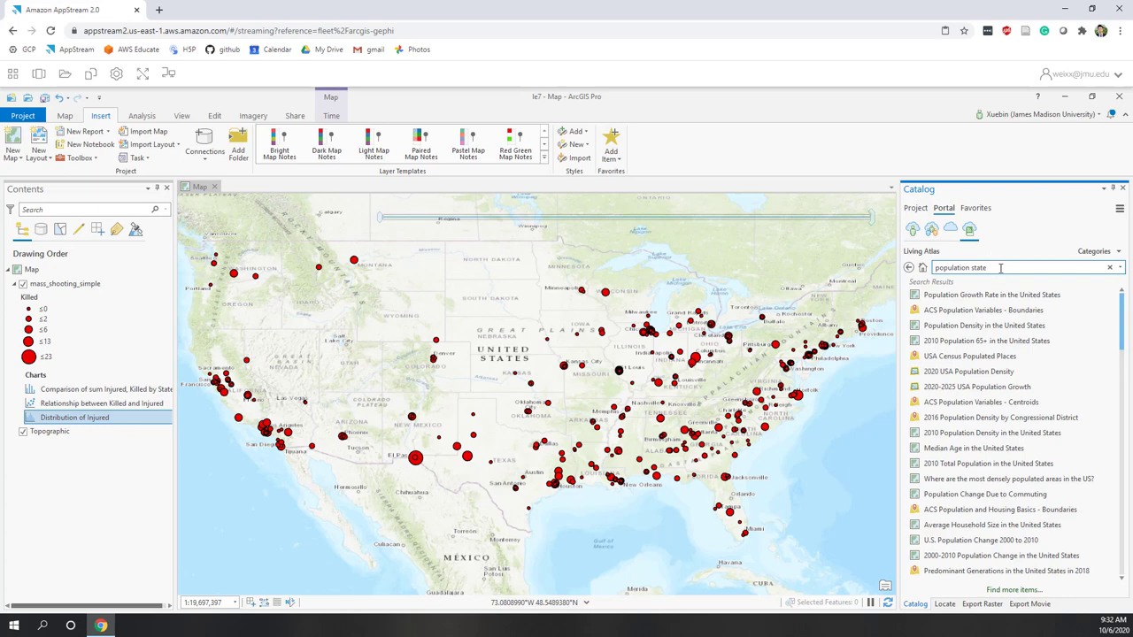
click(998, 268)
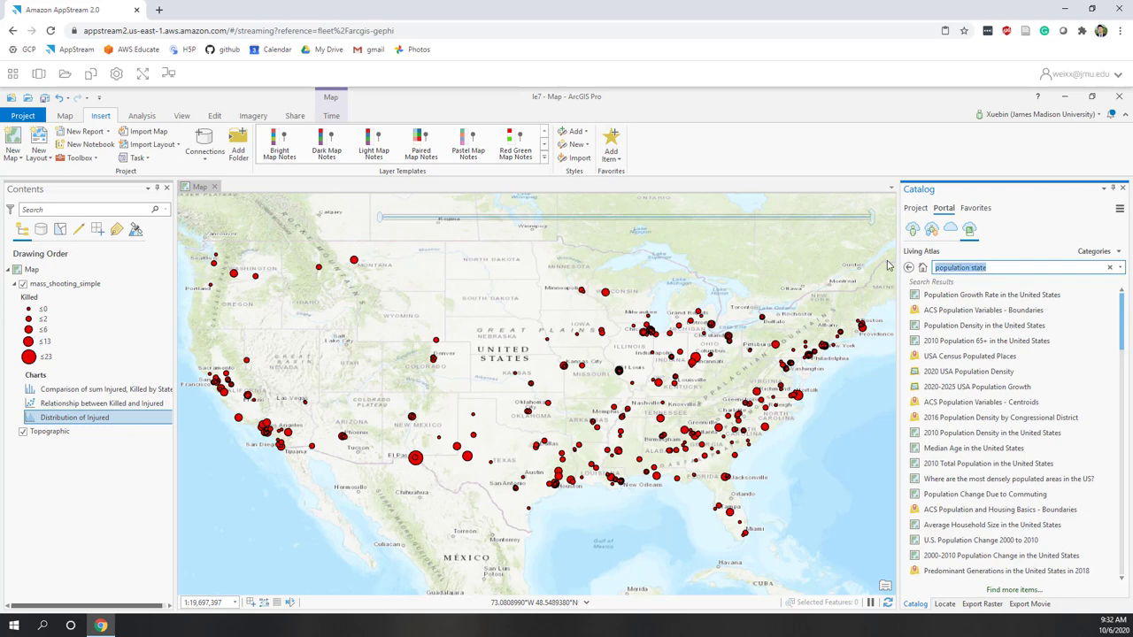
click(1016, 268)
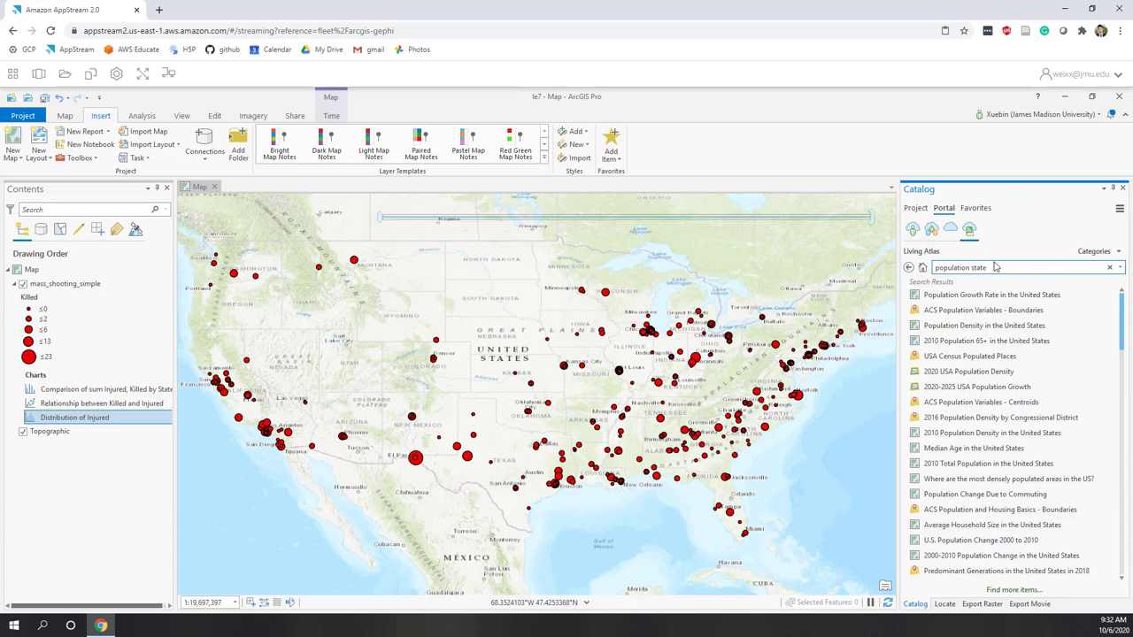
Add the ACS Population Variables - Boundaries layer to the map and expand its sublayers in the contents
click(943, 312)
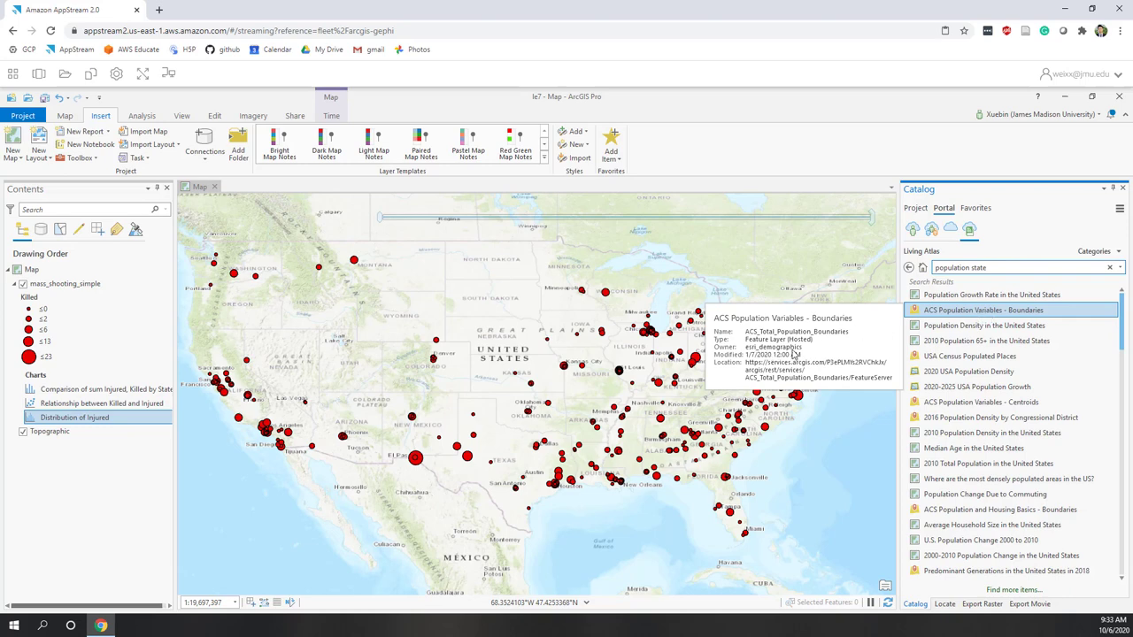
drag(927, 315, 532, 301)
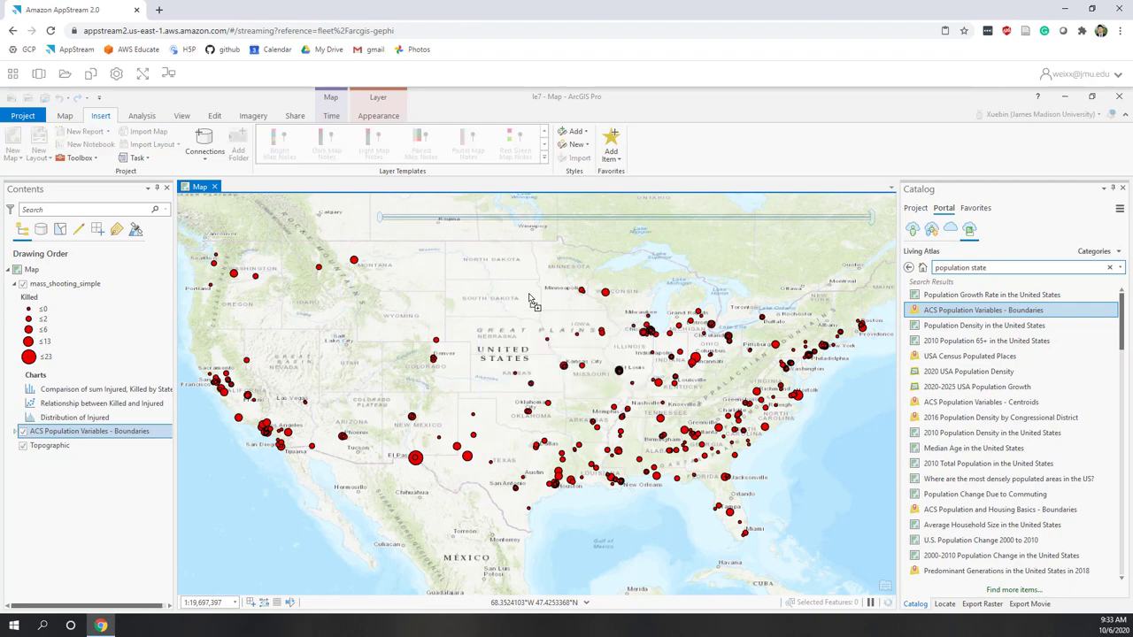
click(15, 432)
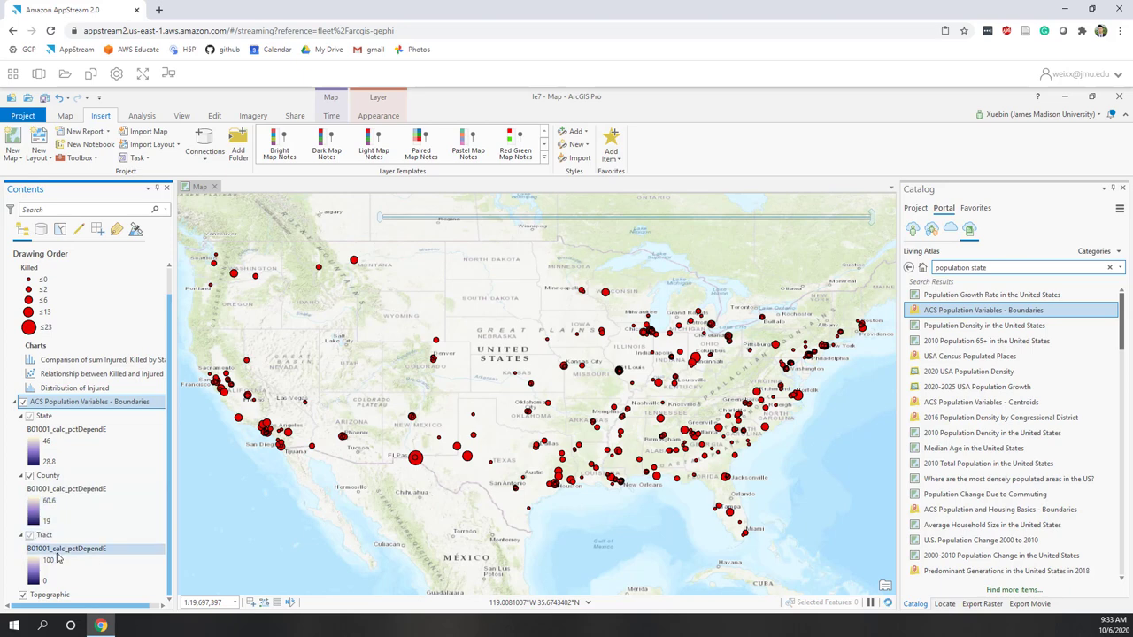
click(29, 417)
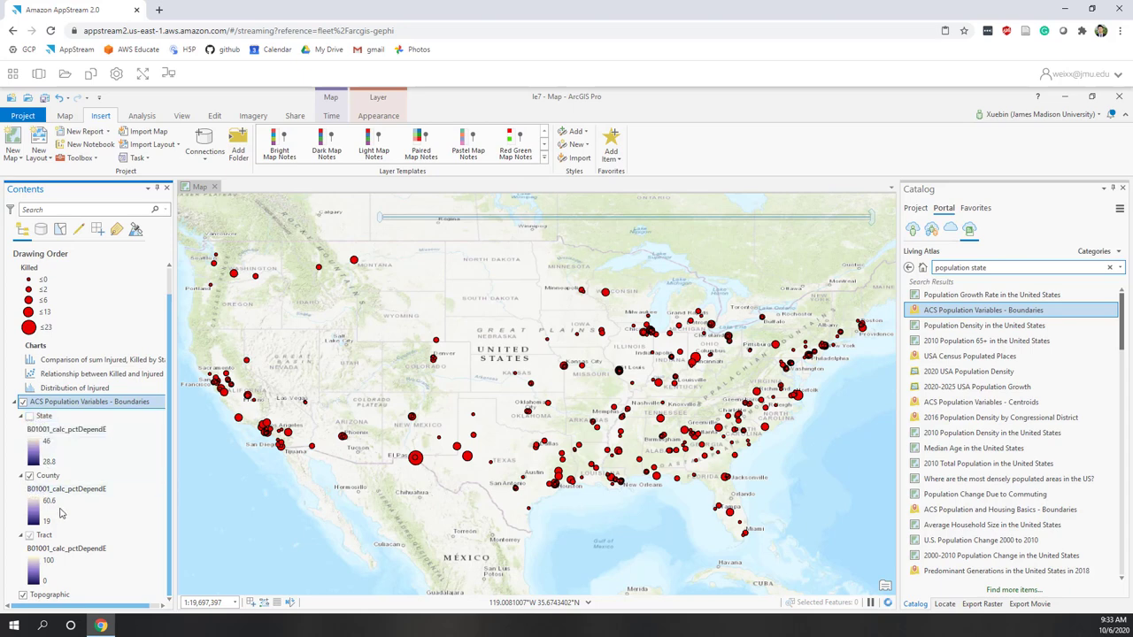
click(66, 430)
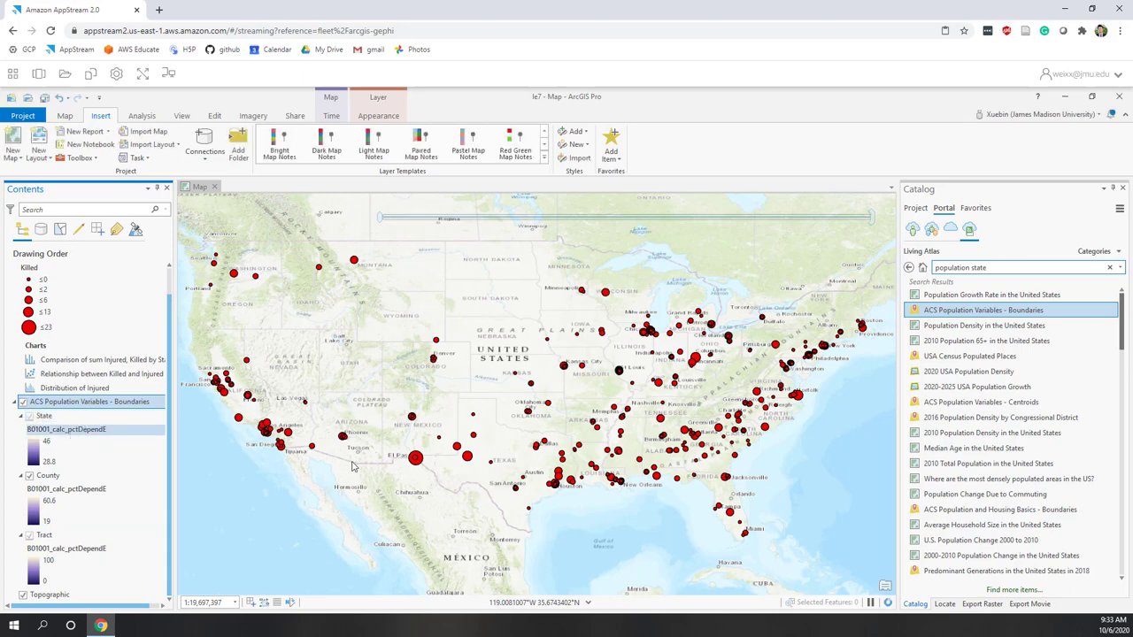
click(79, 452)
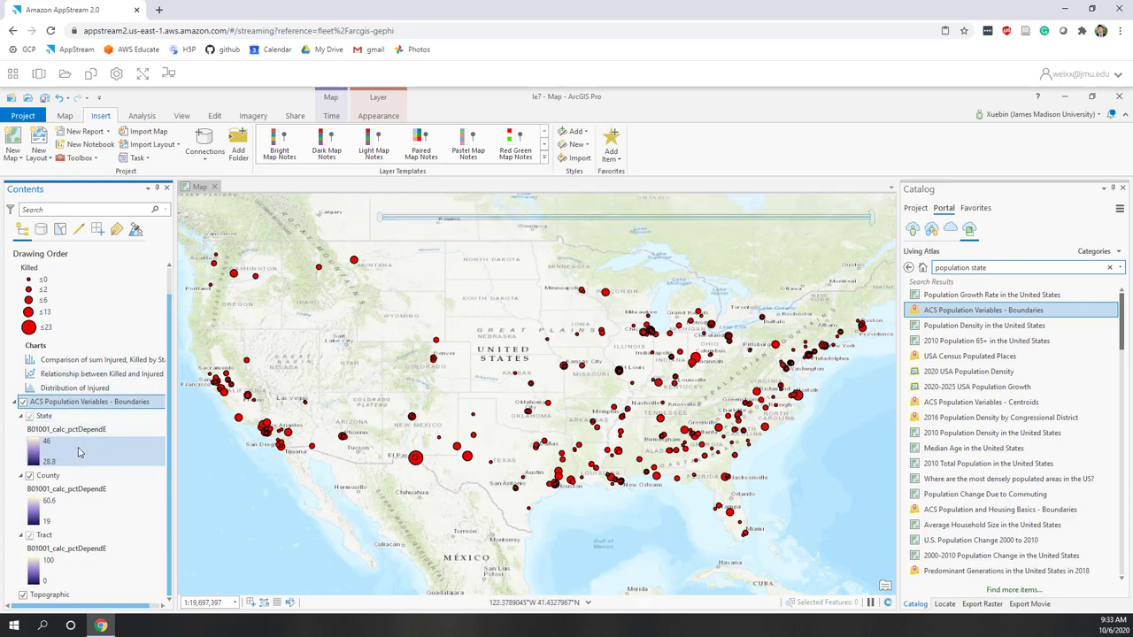
scroll(79, 344, up, 2)
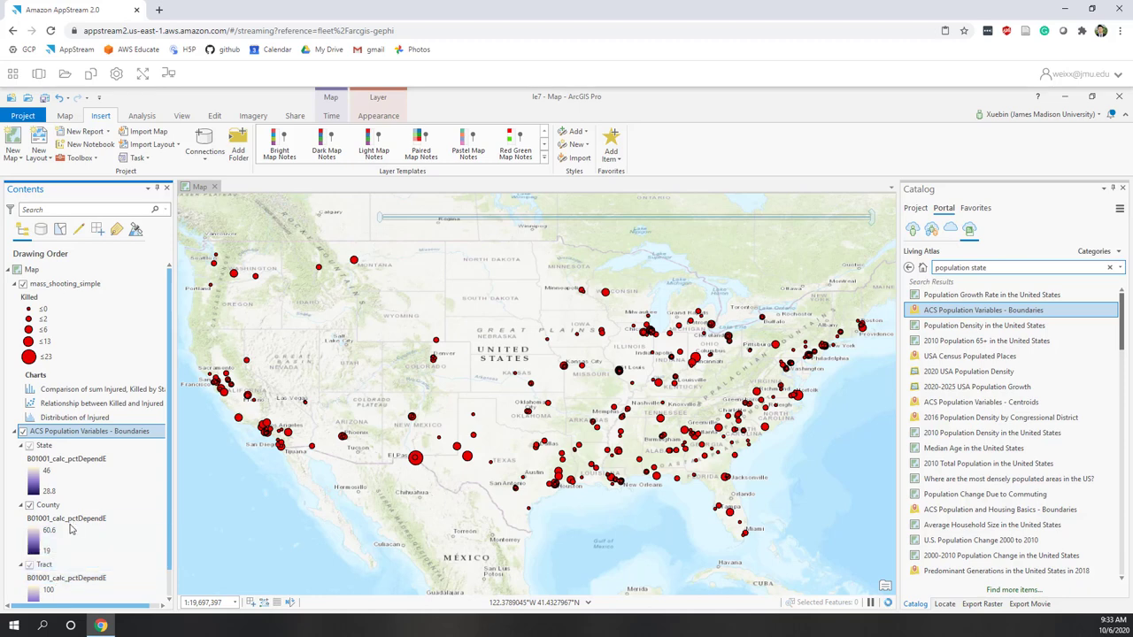
Switch the catalog to the project's own items and show the contents of the lec7 folder
click(916, 605)
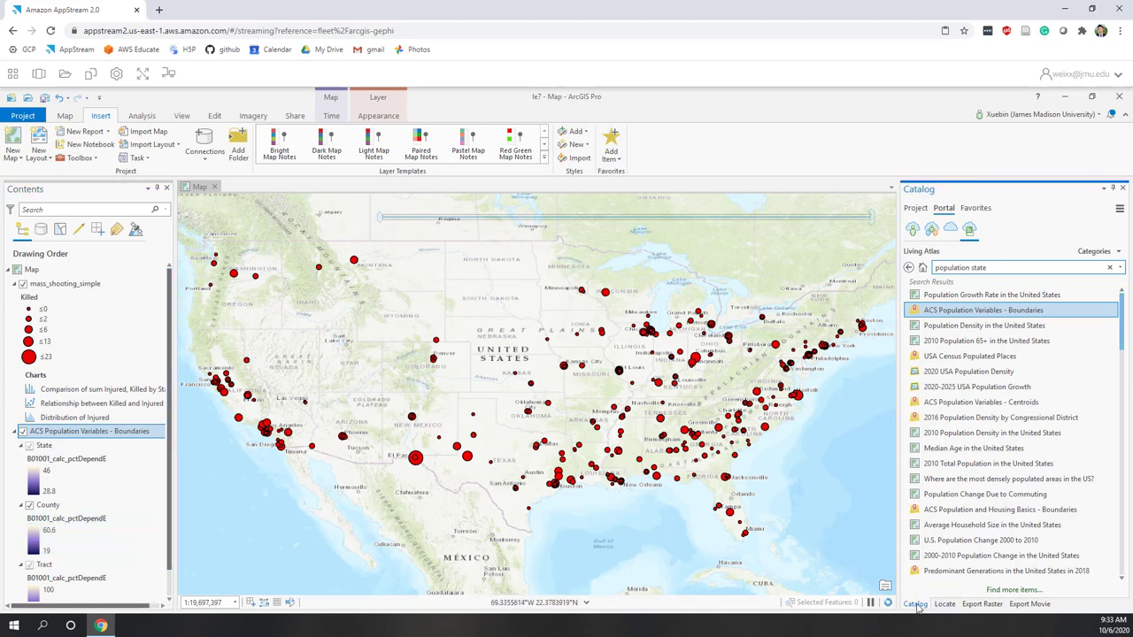
click(915, 209)
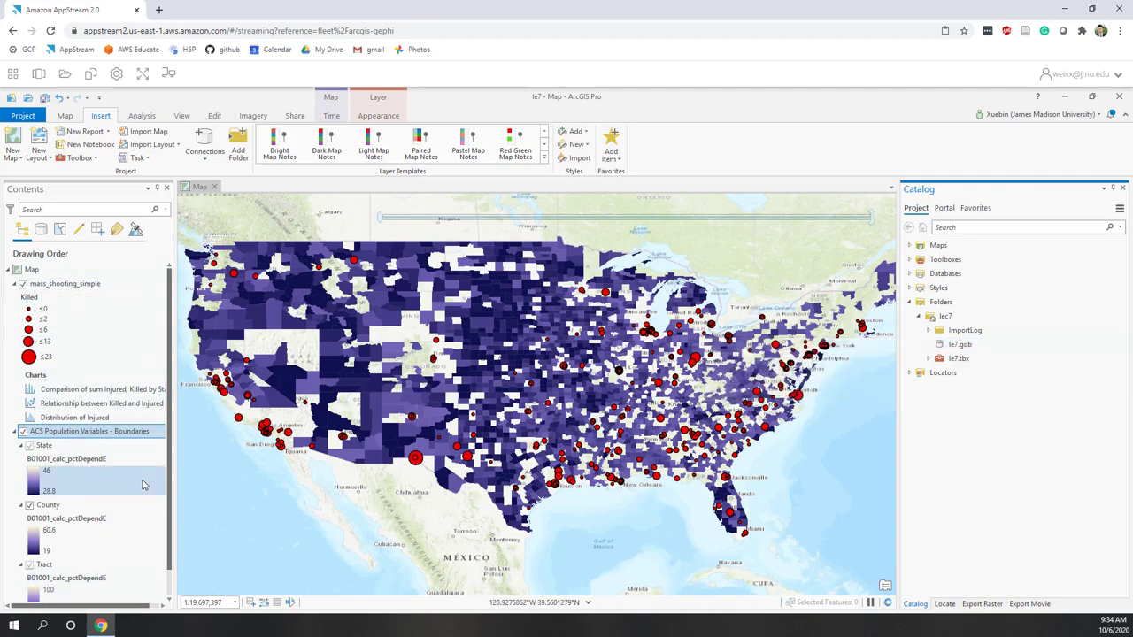
Set up a feature export of the mass_shooting_simple layer into le7.gdb with the output feature class named mass_shooting_2019
right_click(86, 288)
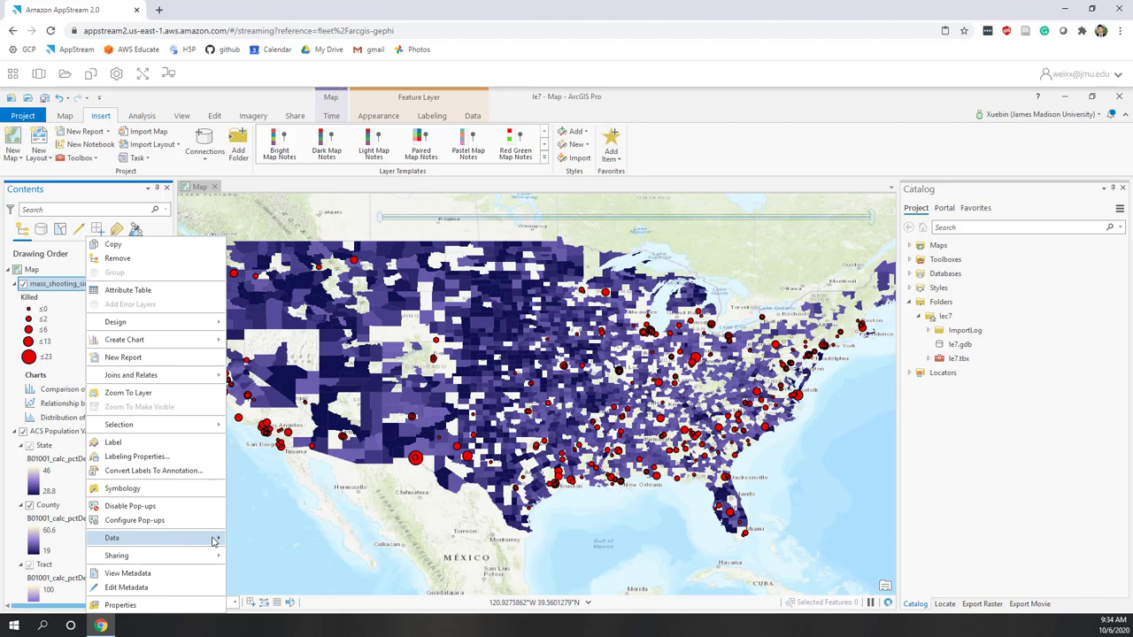
mouse_move(215, 540)
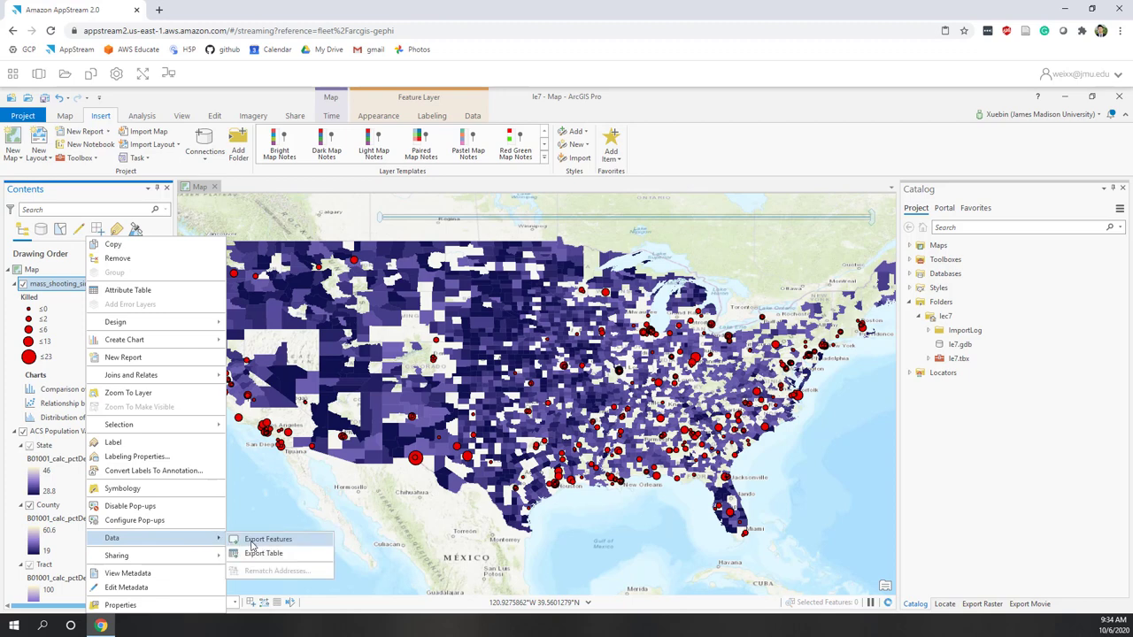
click(257, 540)
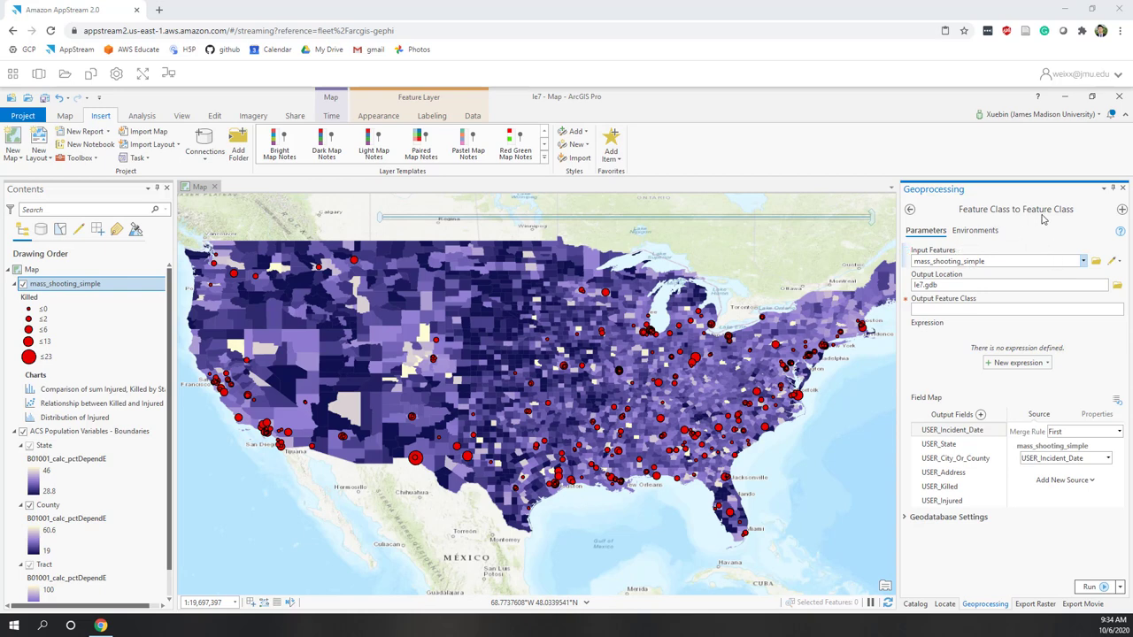
click(1009, 259)
click(964, 309)
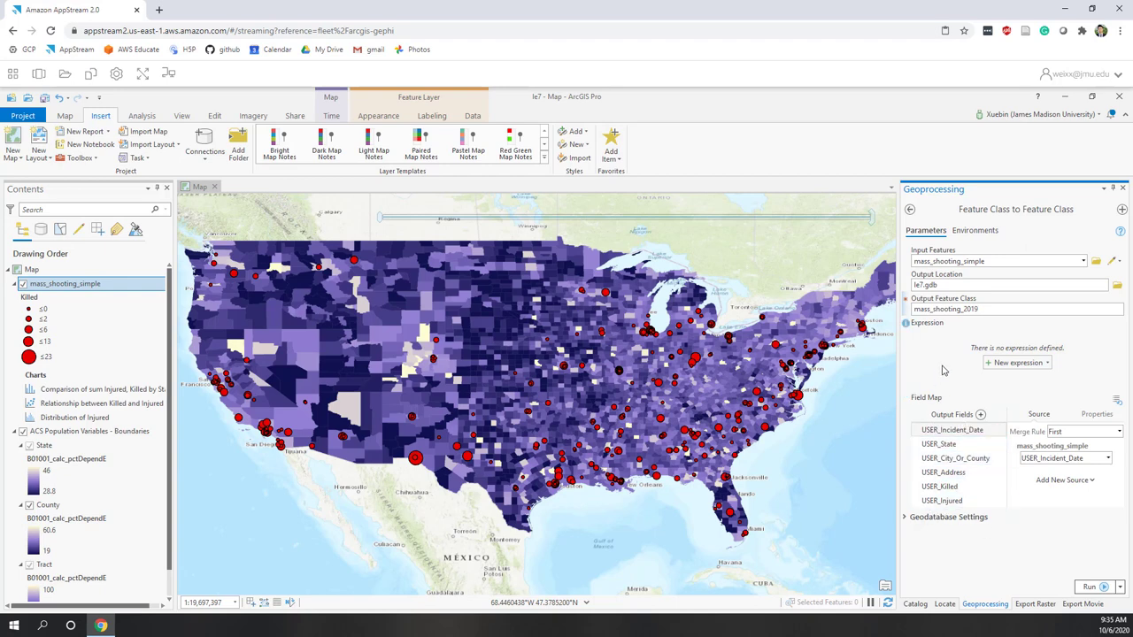
Set the export's output coordinate system to that of mass_shooting_simple, GCS_WGS_1984, and run the tool
click(905, 518)
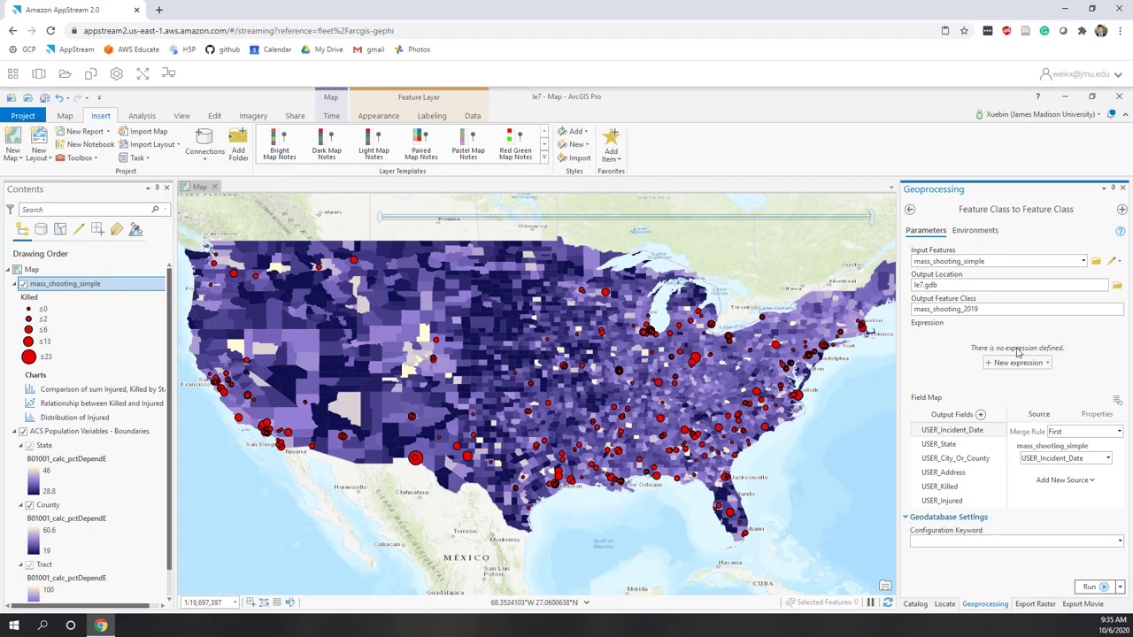
click(975, 232)
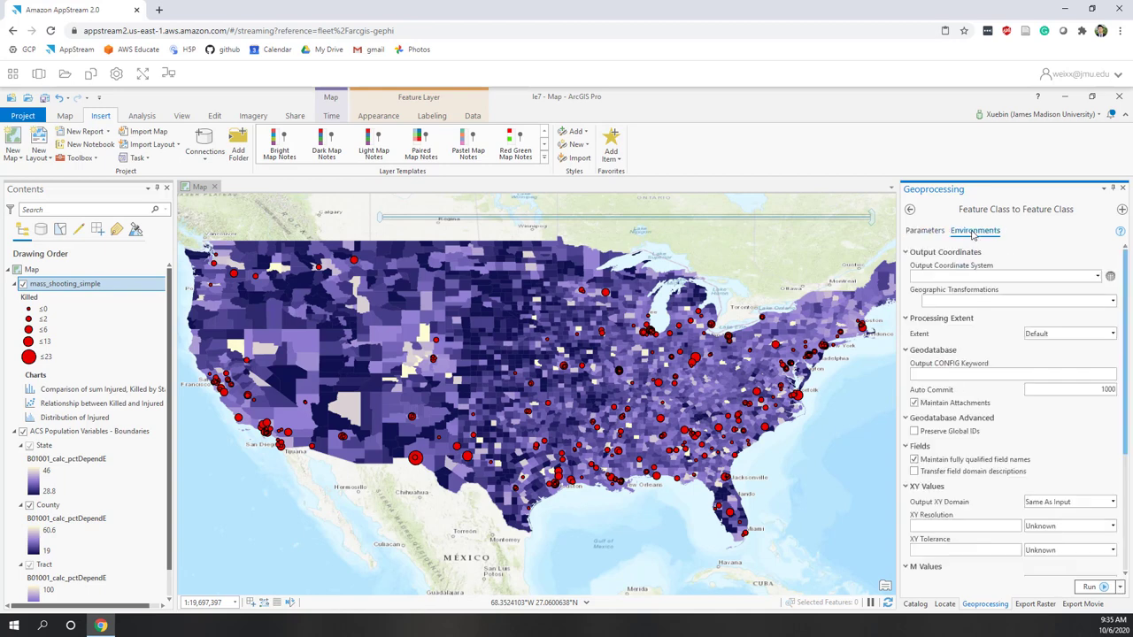
click(1097, 278)
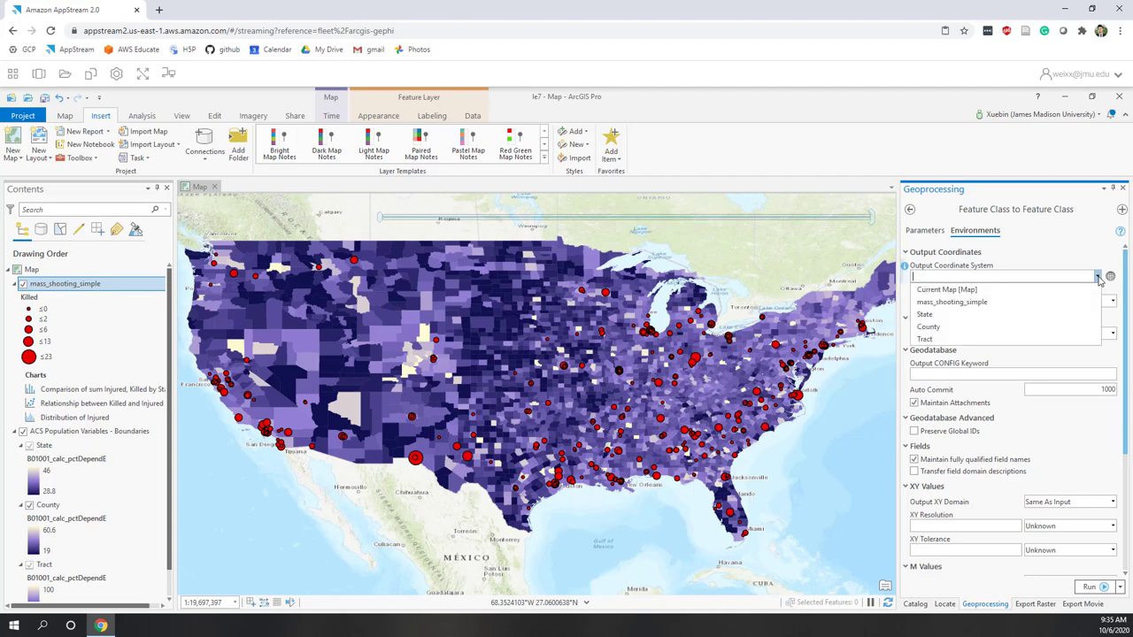
click(966, 306)
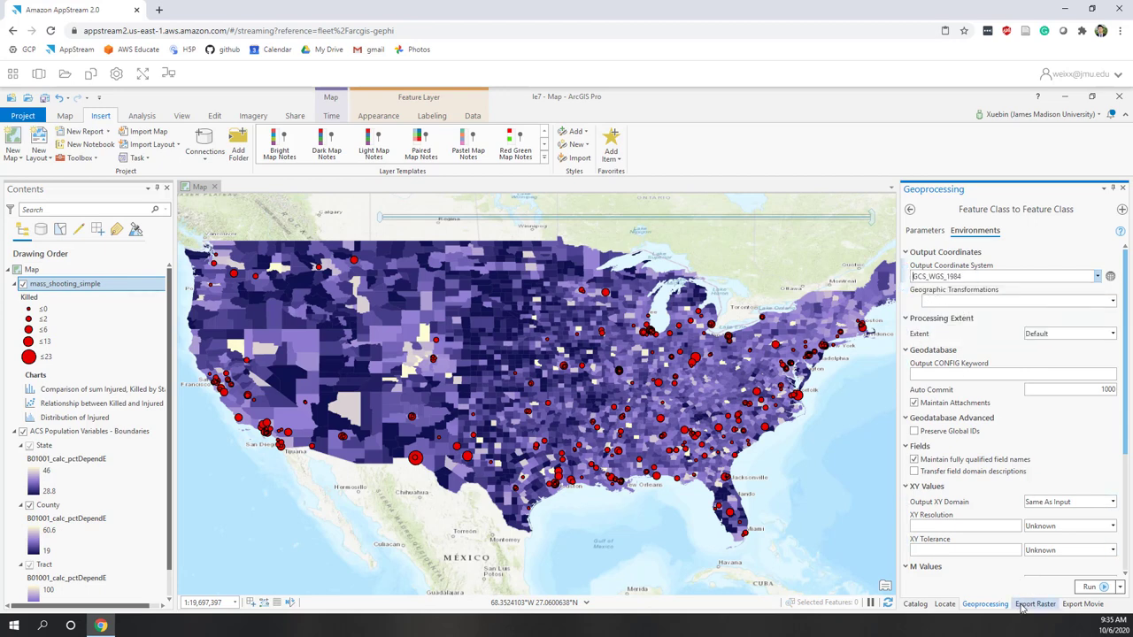
click(1090, 589)
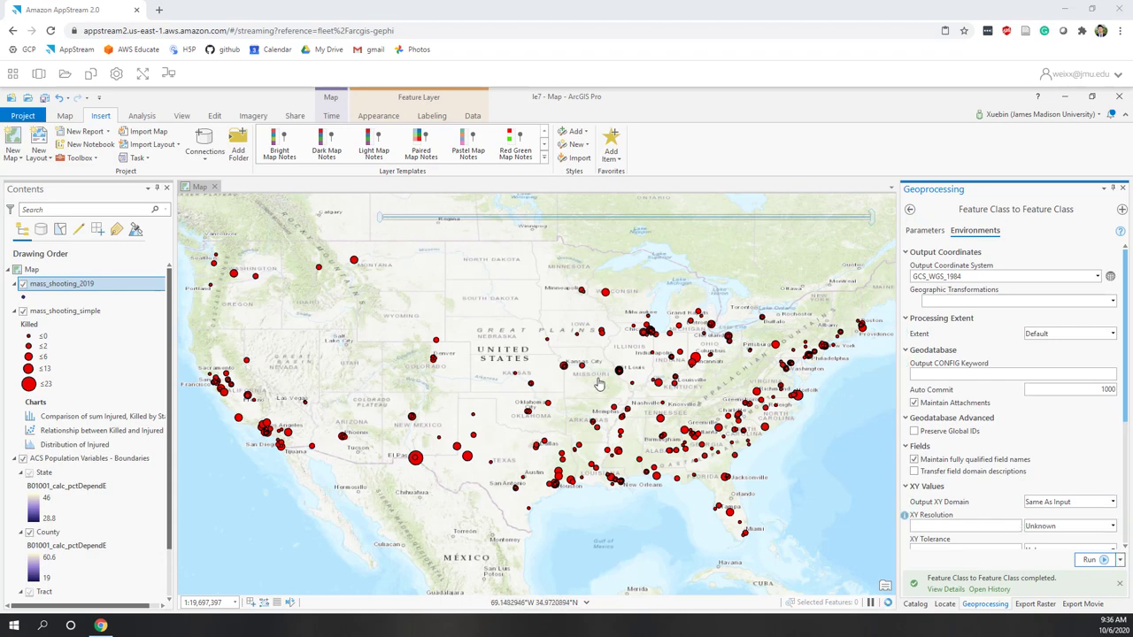
Check the exported mass_shooting_2019 feature class inside le7.gdb in the project catalog
click(916, 603)
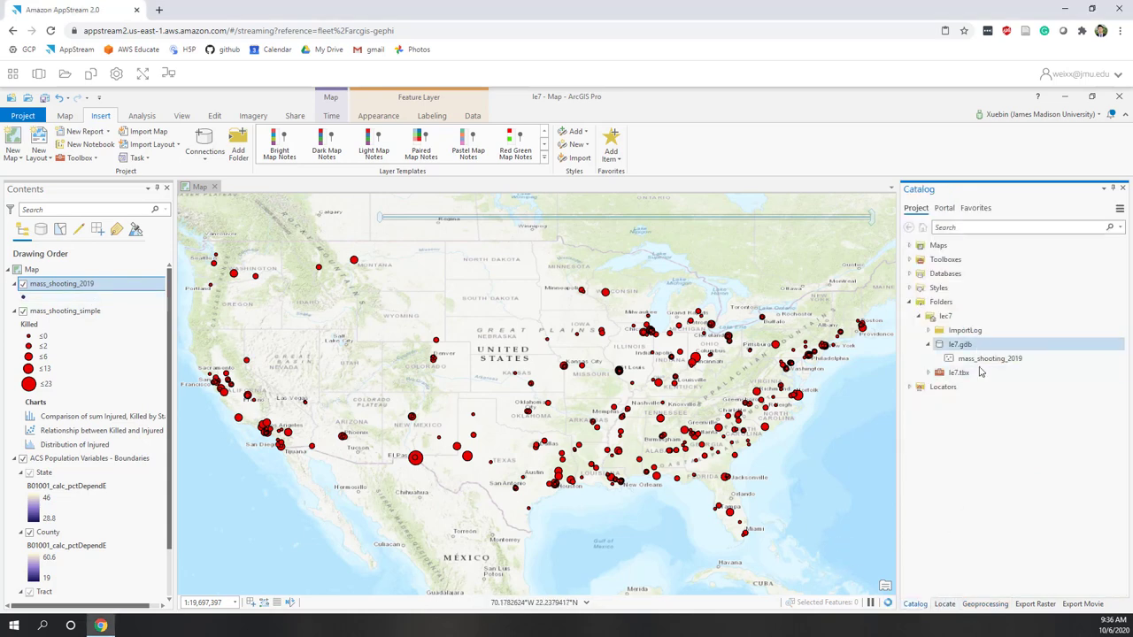
click(993, 365)
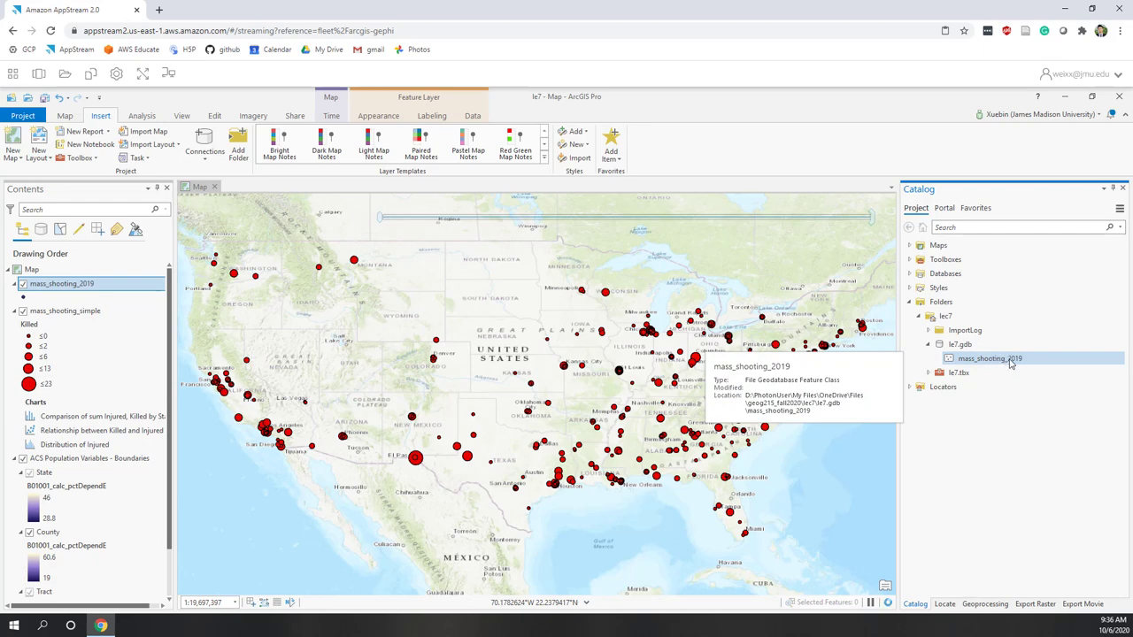
Remove the mass_shooting_simple layer from the map and refresh the map view
click(62, 314)
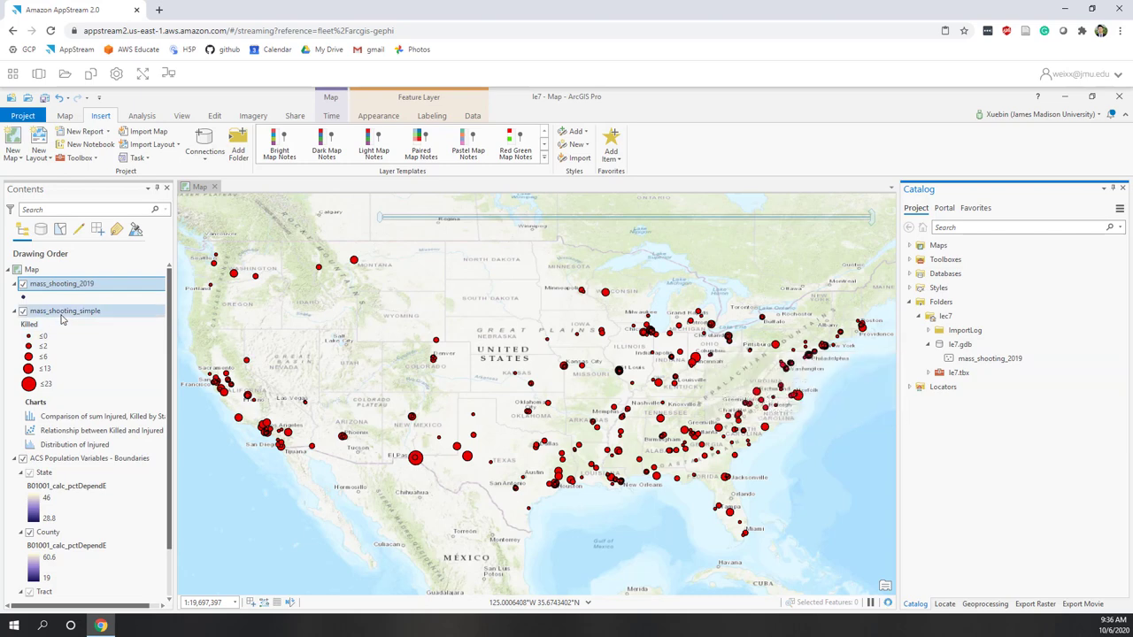
right_click(62, 320)
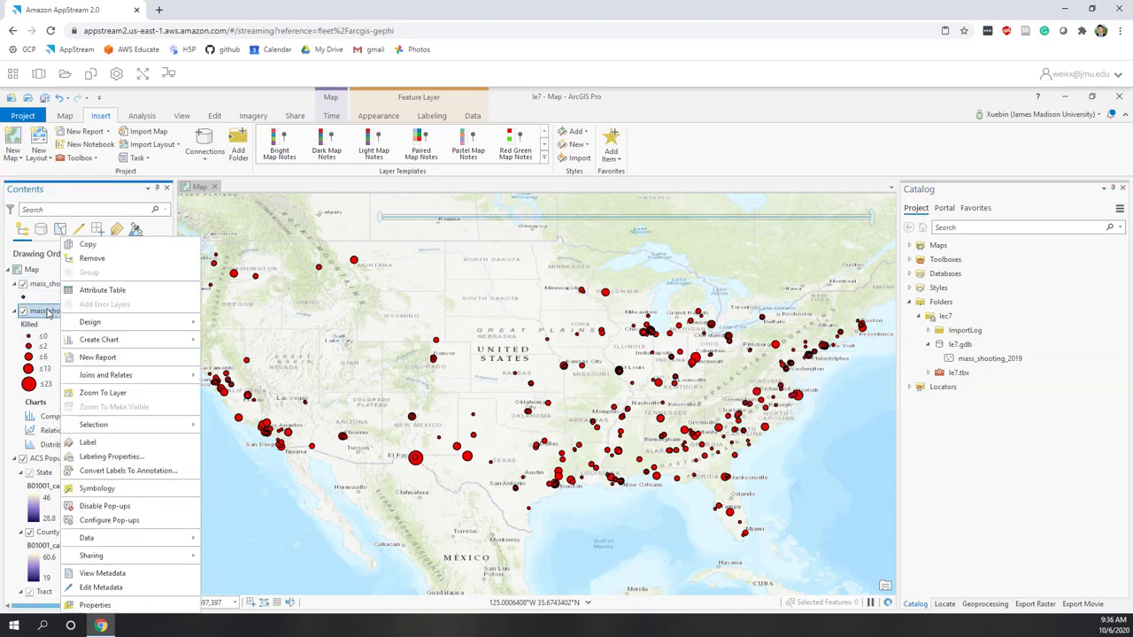
click(93, 259)
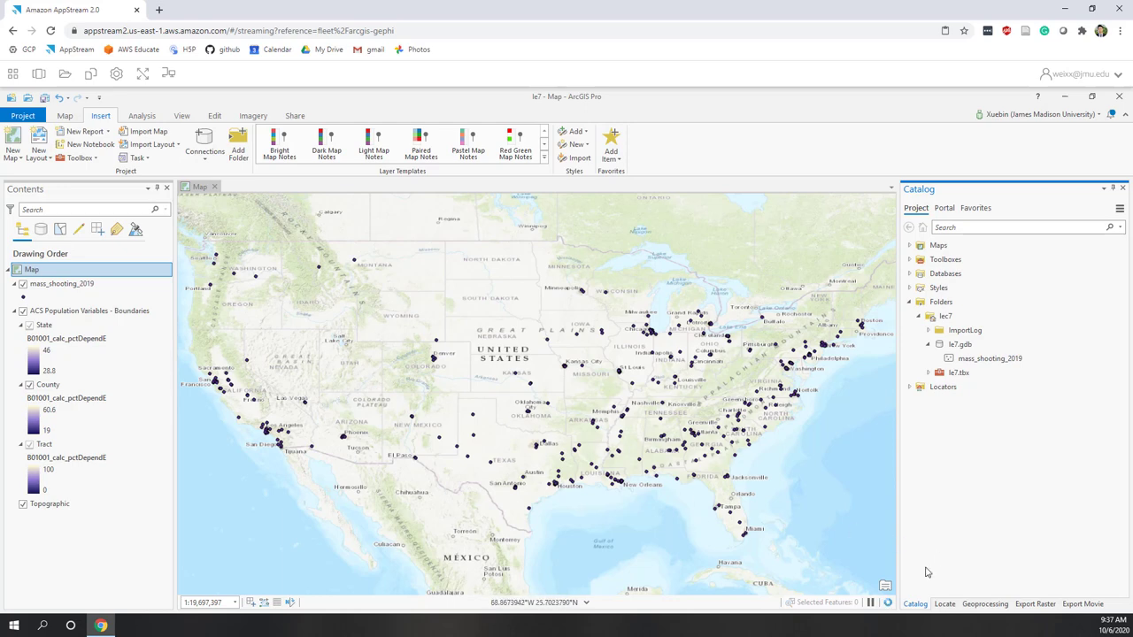
click(888, 604)
Set up a feature export of the State population sublayer into le7.gdb with the output feature class named state_pop
click(92, 340)
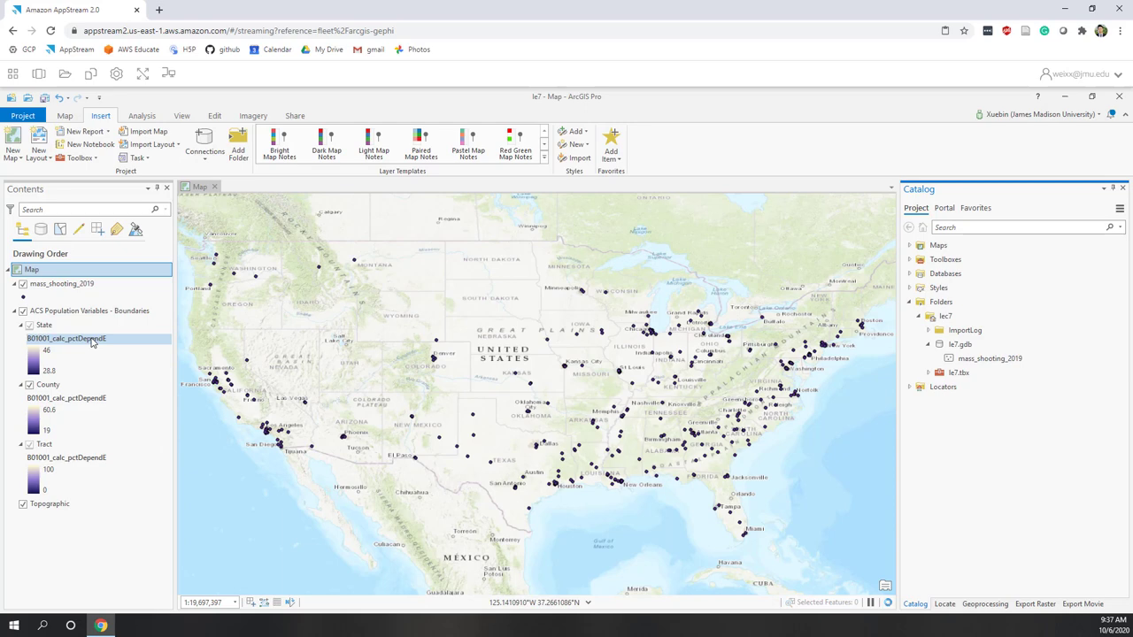
right_click(91, 343)
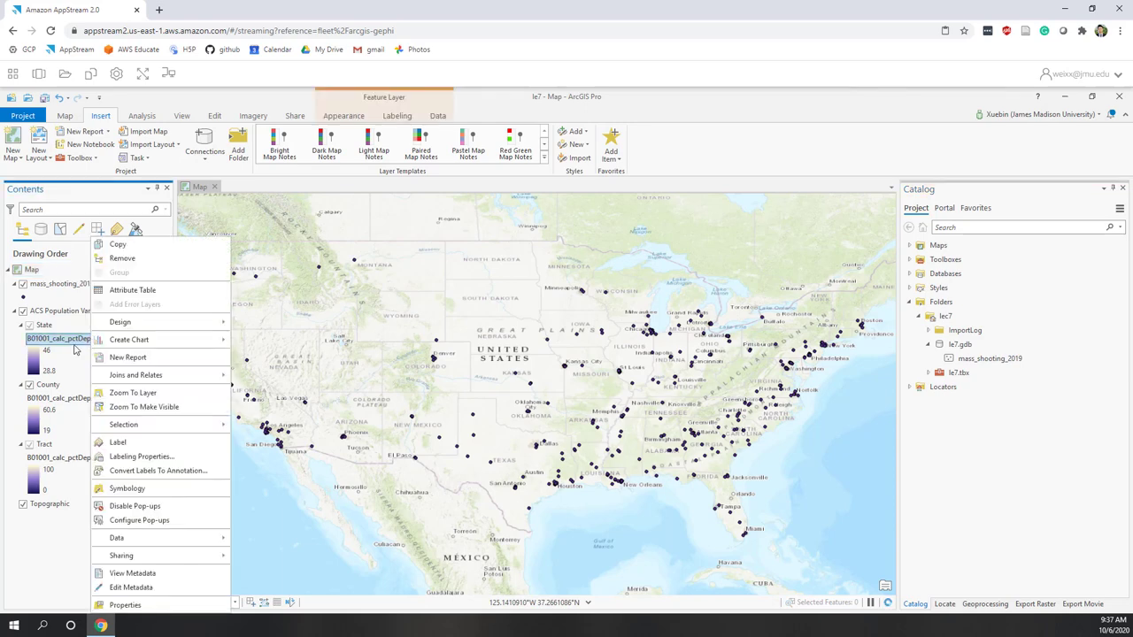
mouse_move(142, 545)
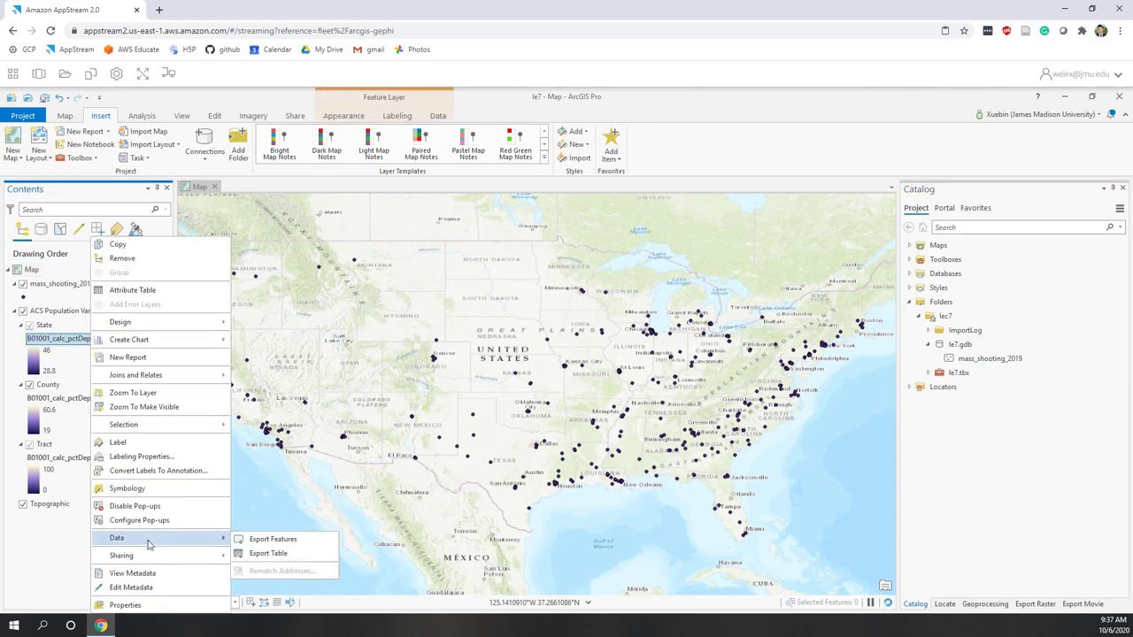
click(271, 541)
click(271, 541)
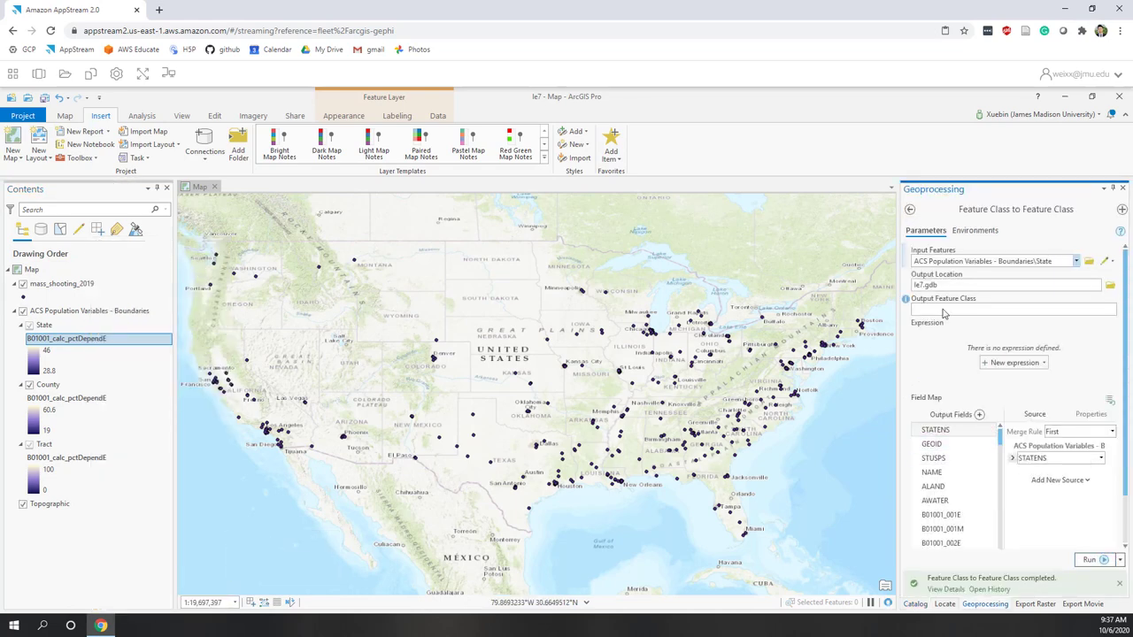
click(944, 310)
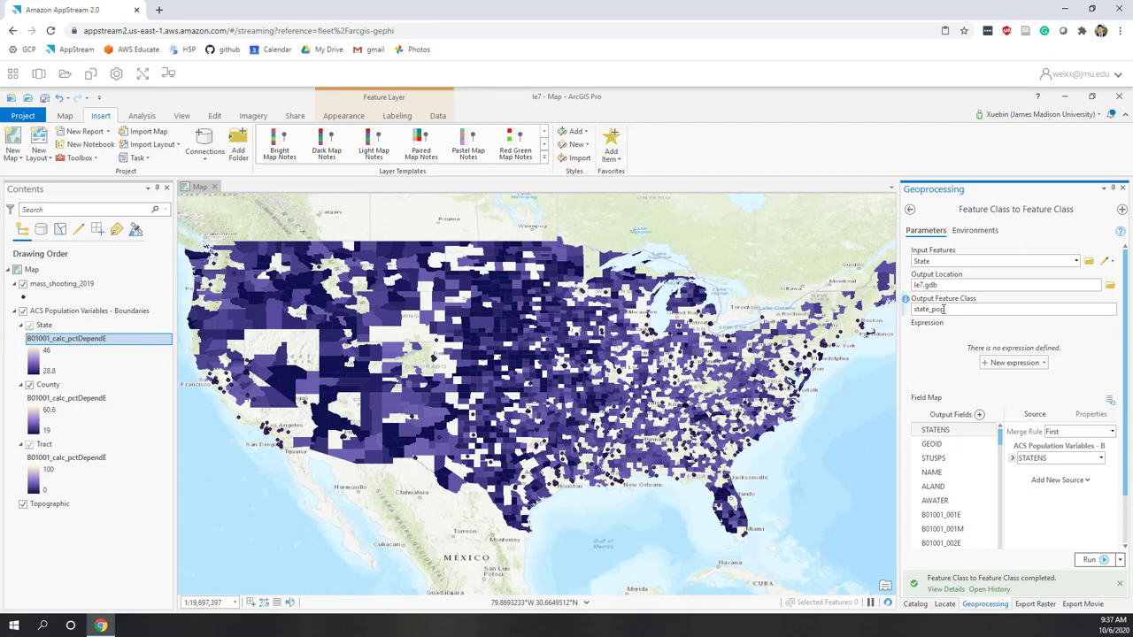
Review the first output fields in the field map and remove ALAND and AWATER
click(927, 447)
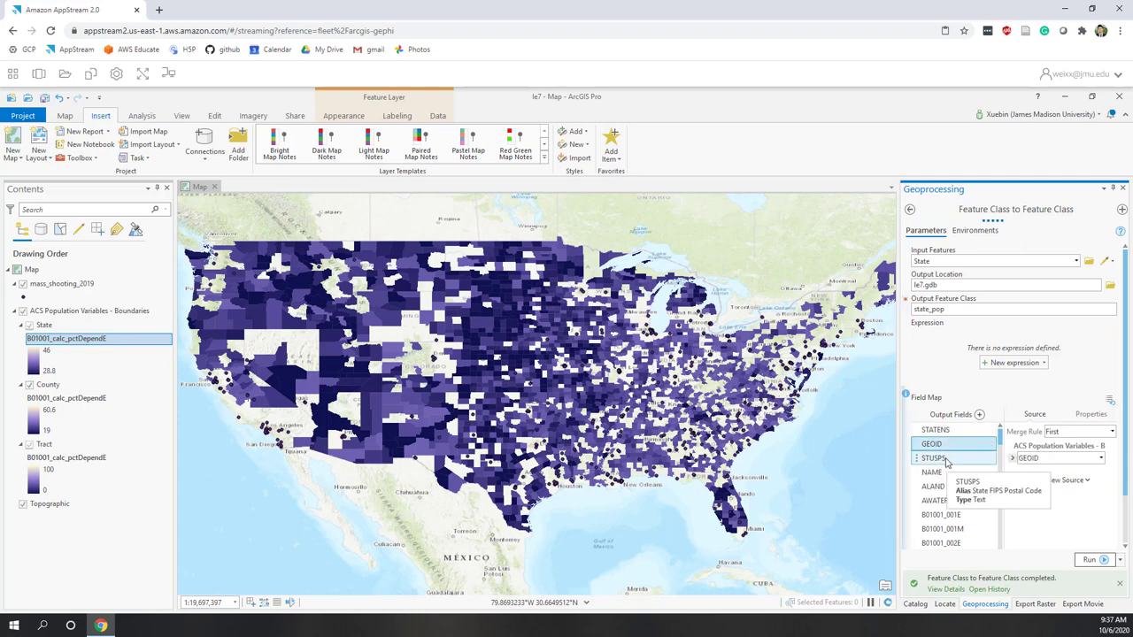
click(947, 461)
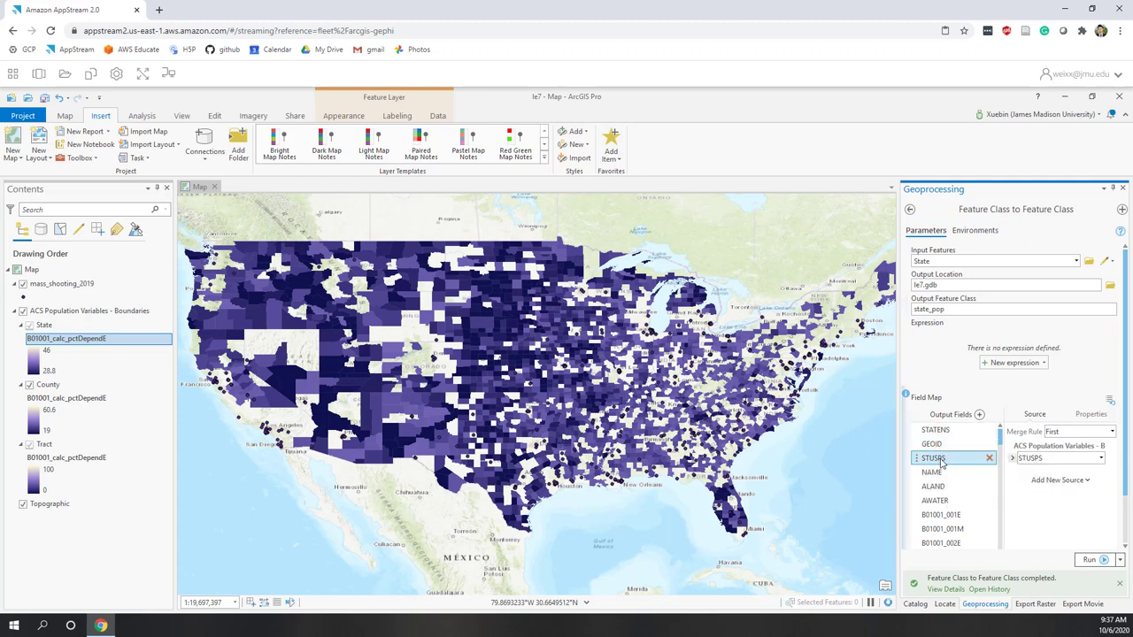
click(946, 471)
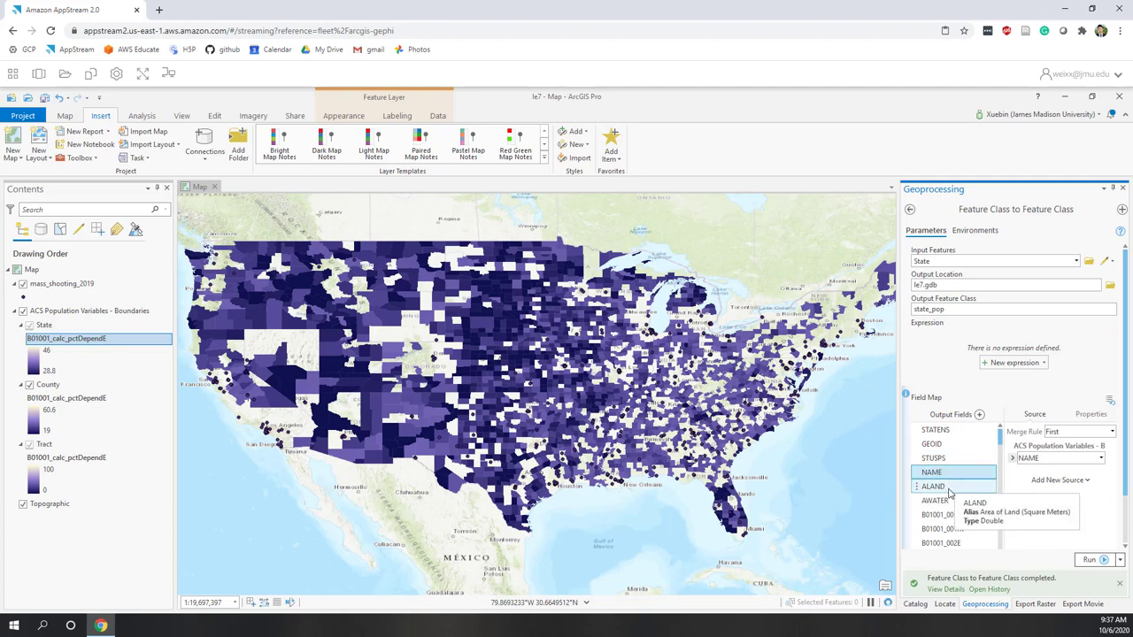
click(950, 489)
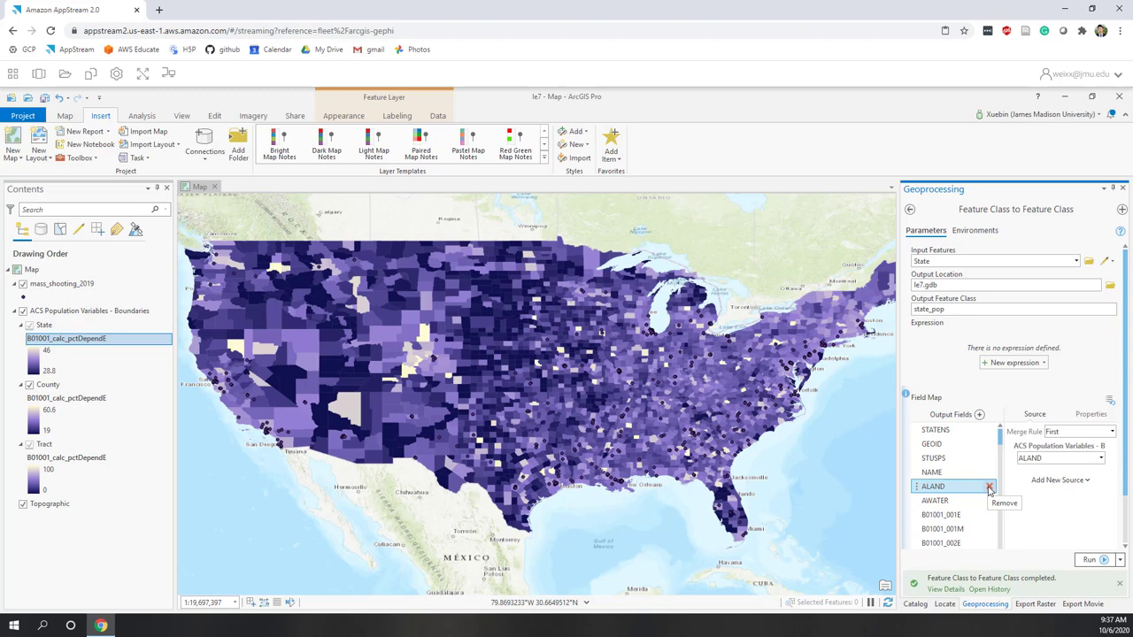
click(989, 489)
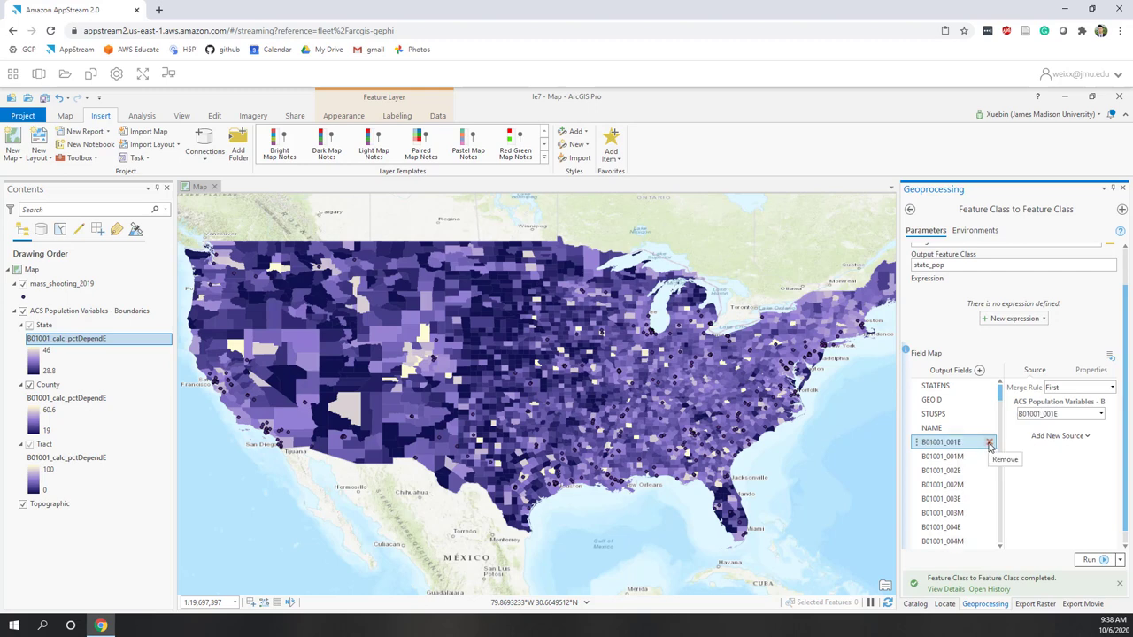
click(989, 442)
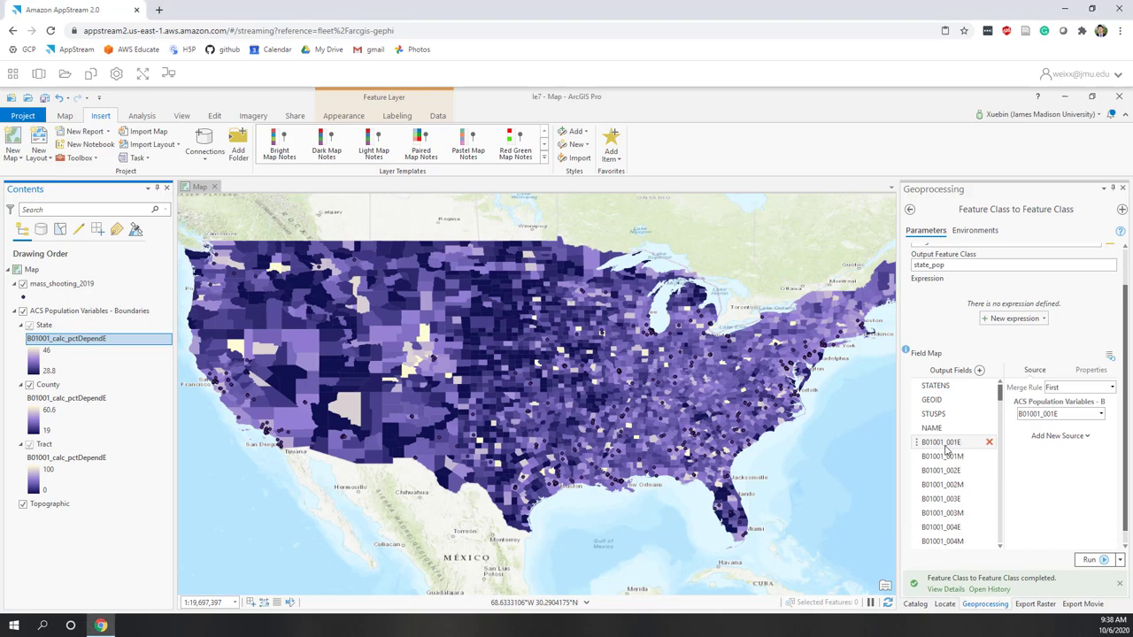
Remove all output fields from B01001_001M through Shape__Length from the field map, keeping B01001_001E
click(945, 457)
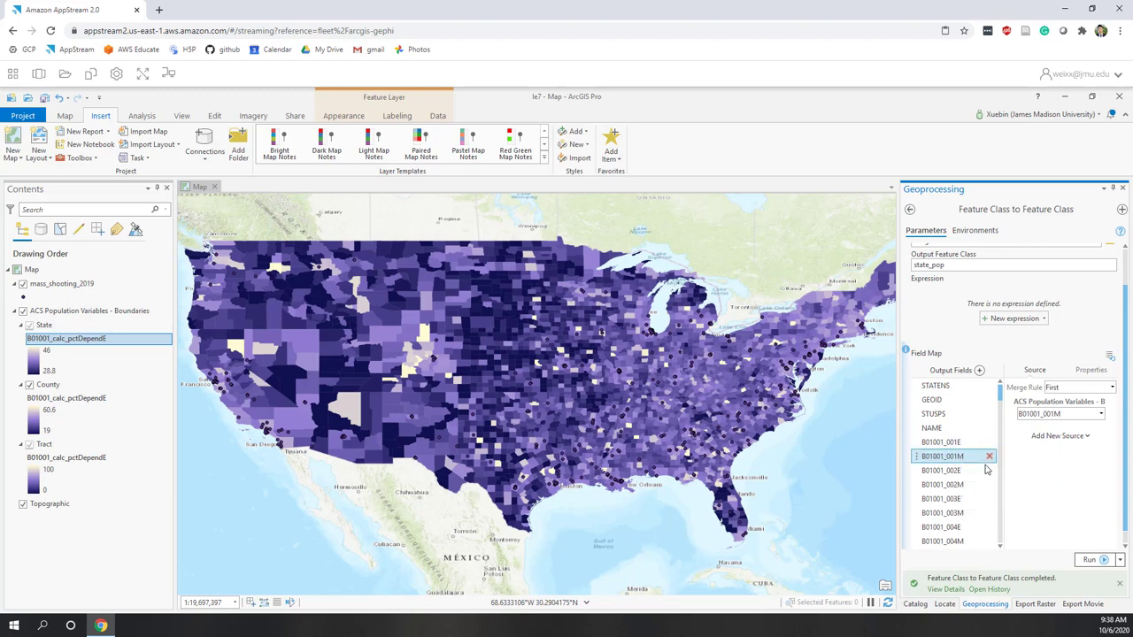
scroll(1001, 458, down, 5)
scroll(1001, 458, down, 10)
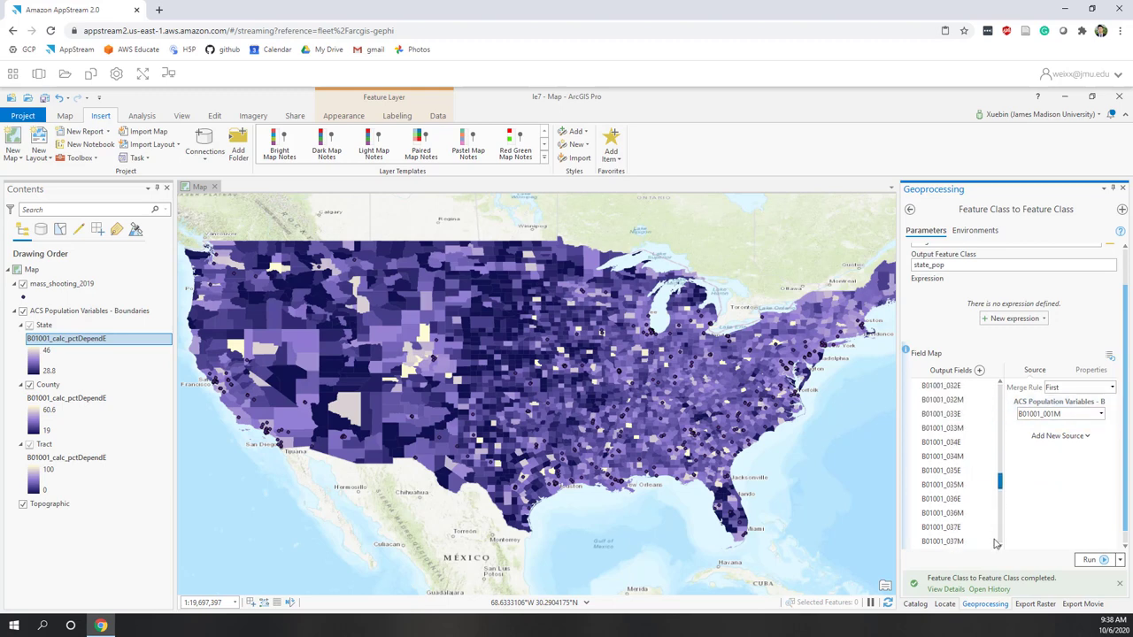
shift+click(952, 546)
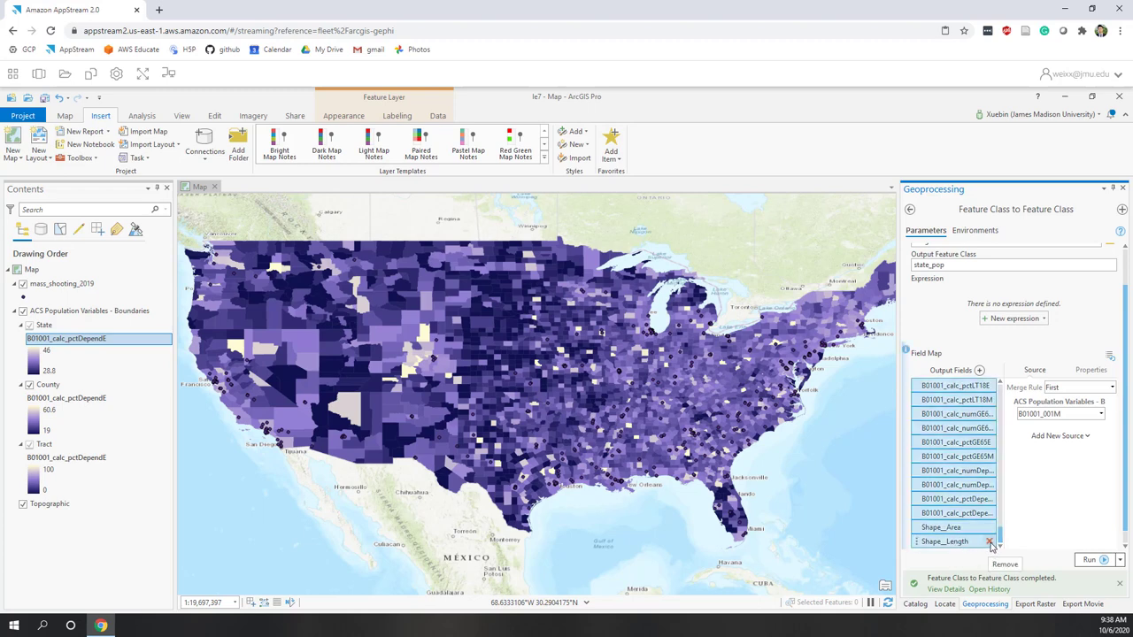
click(989, 542)
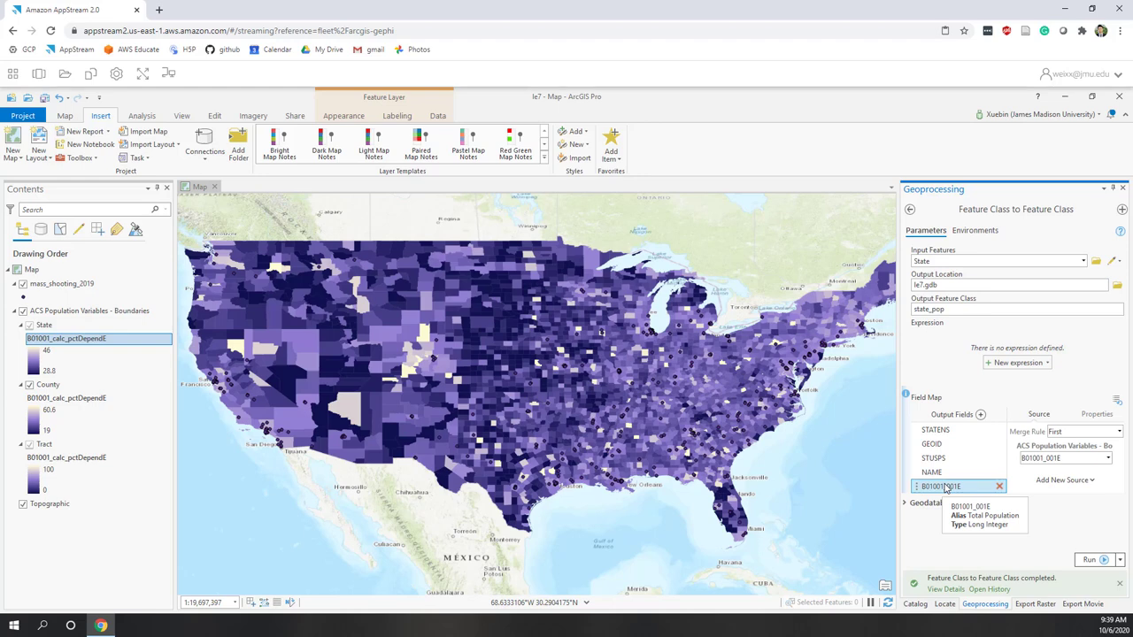
Set the output coordinate system to match the State layer, WGS_1984_Web_Mercator_Auxiliary_Sphere, and run the state_pop export
click(976, 231)
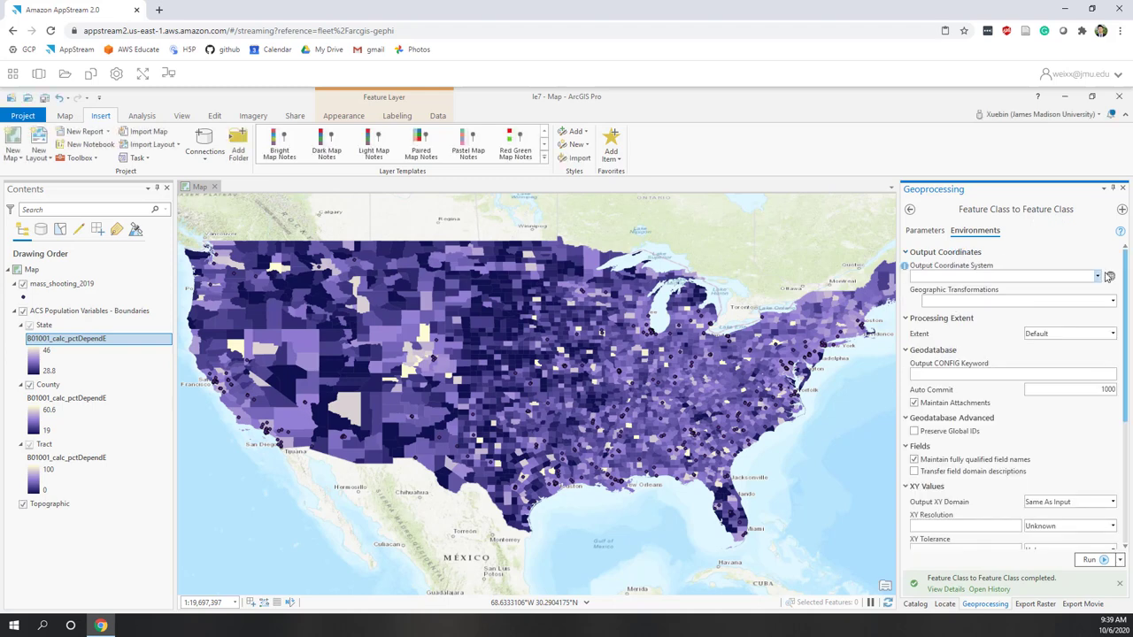
click(1098, 277)
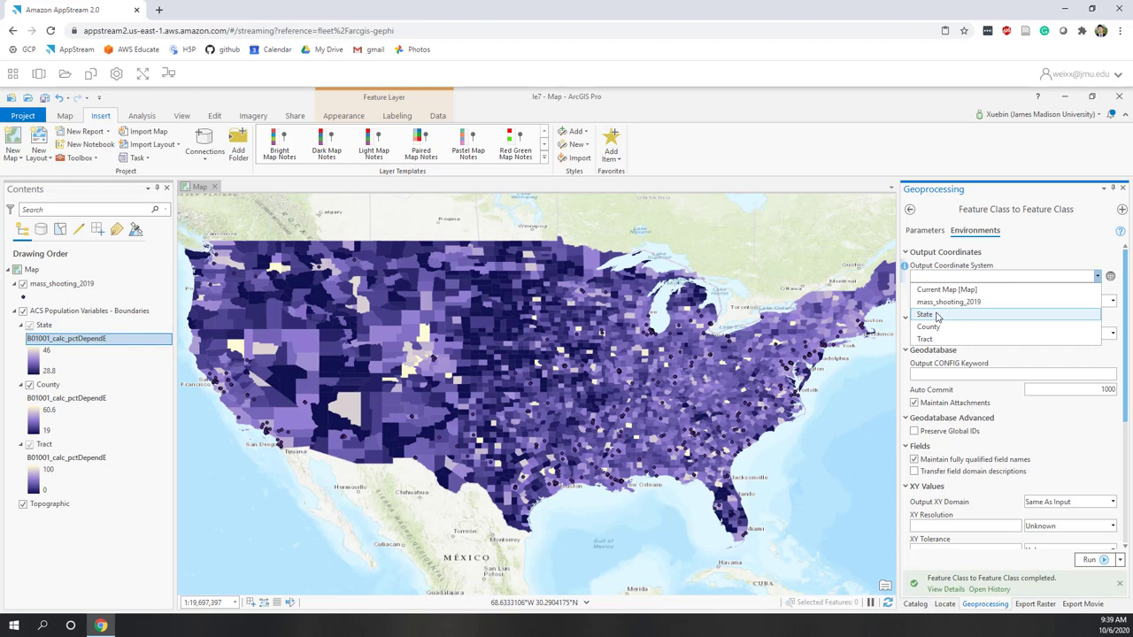
click(937, 317)
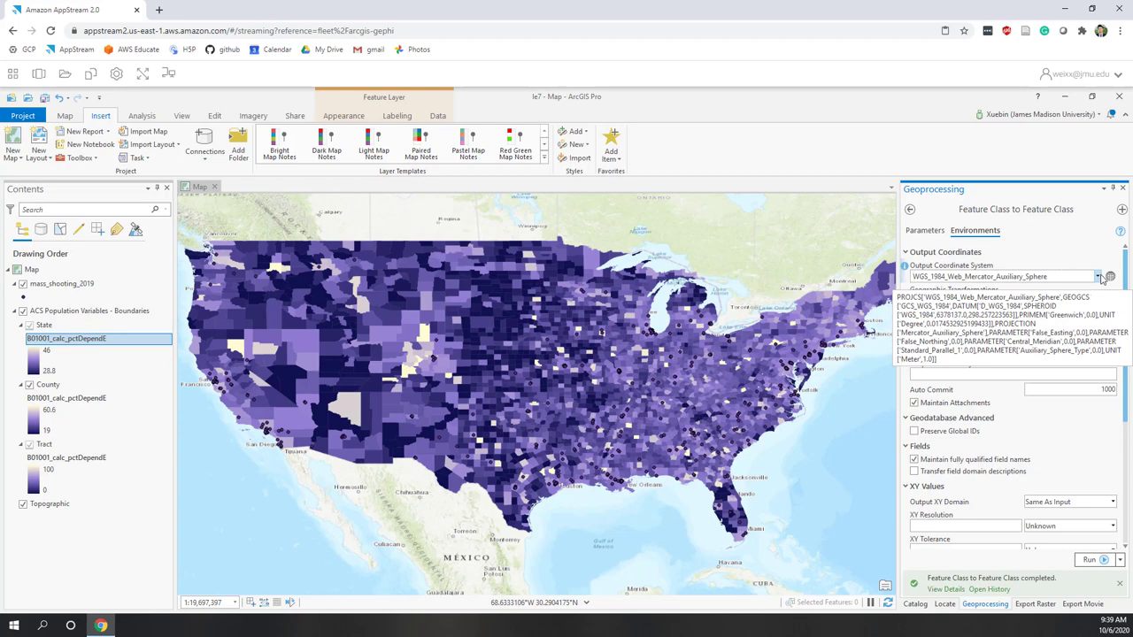
click(1090, 563)
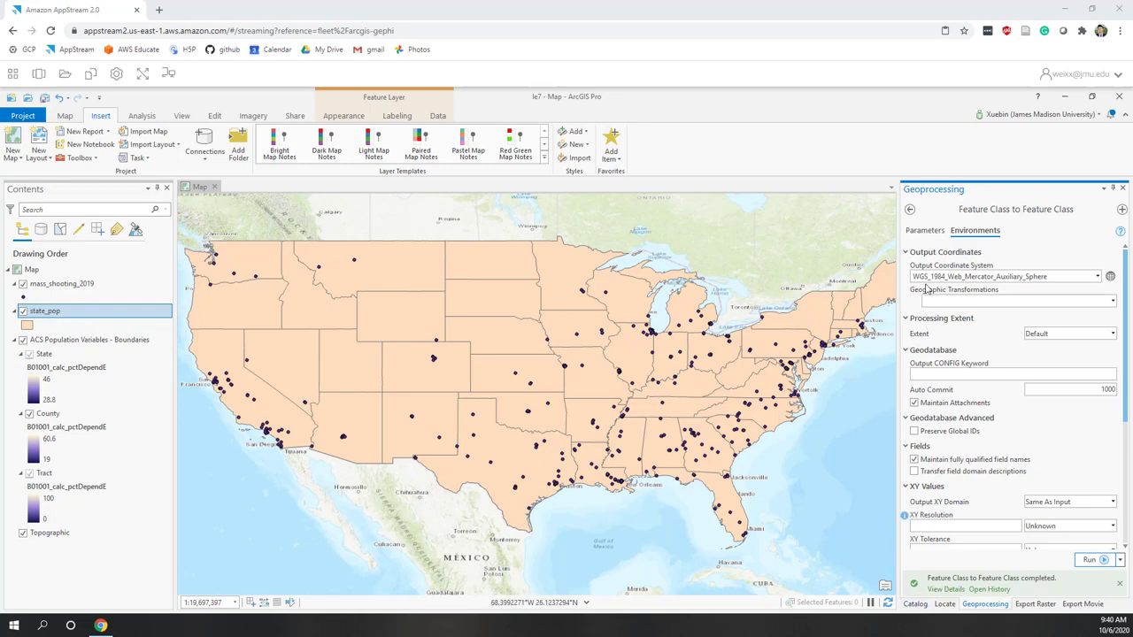
Check the project geodatabase le7.gdb for the exported state_pop feature class
click(916, 606)
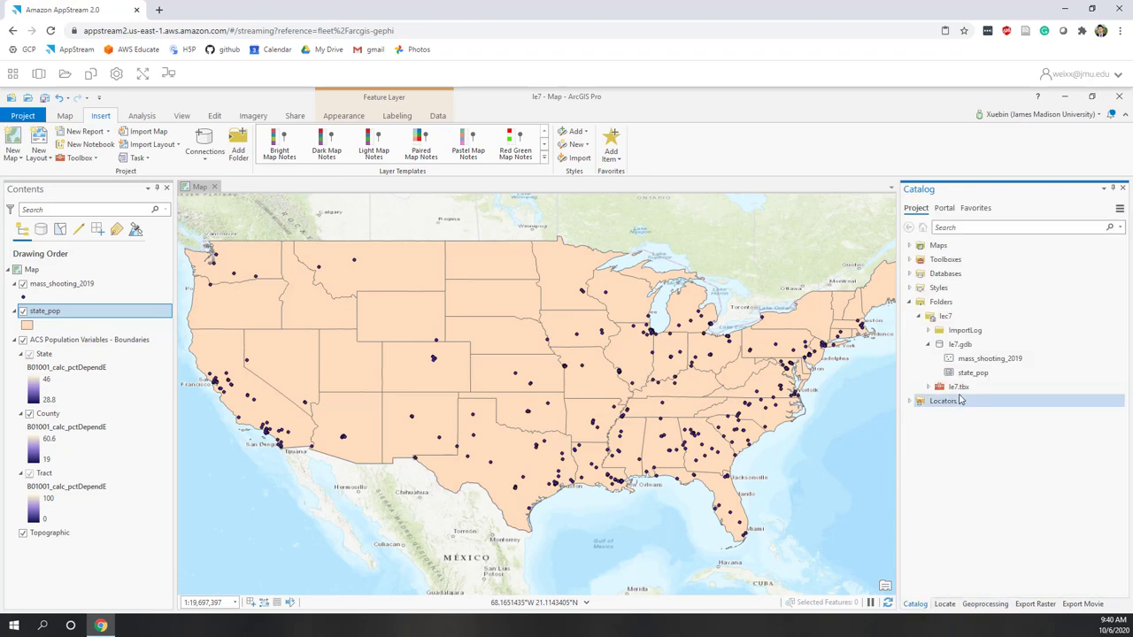
click(973, 375)
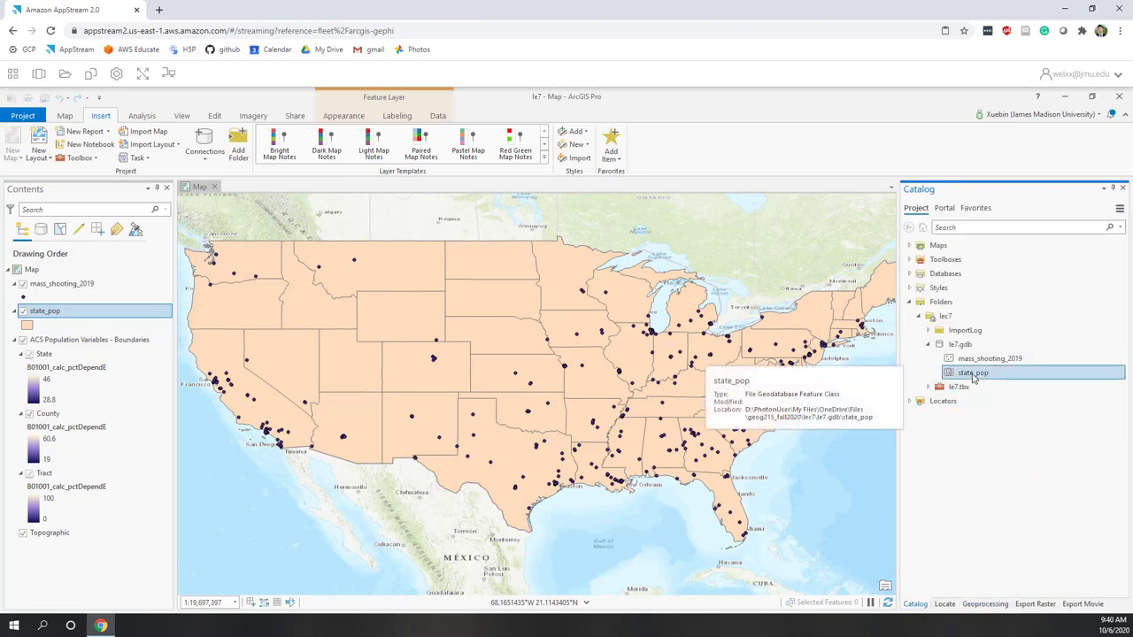
click(1003, 495)
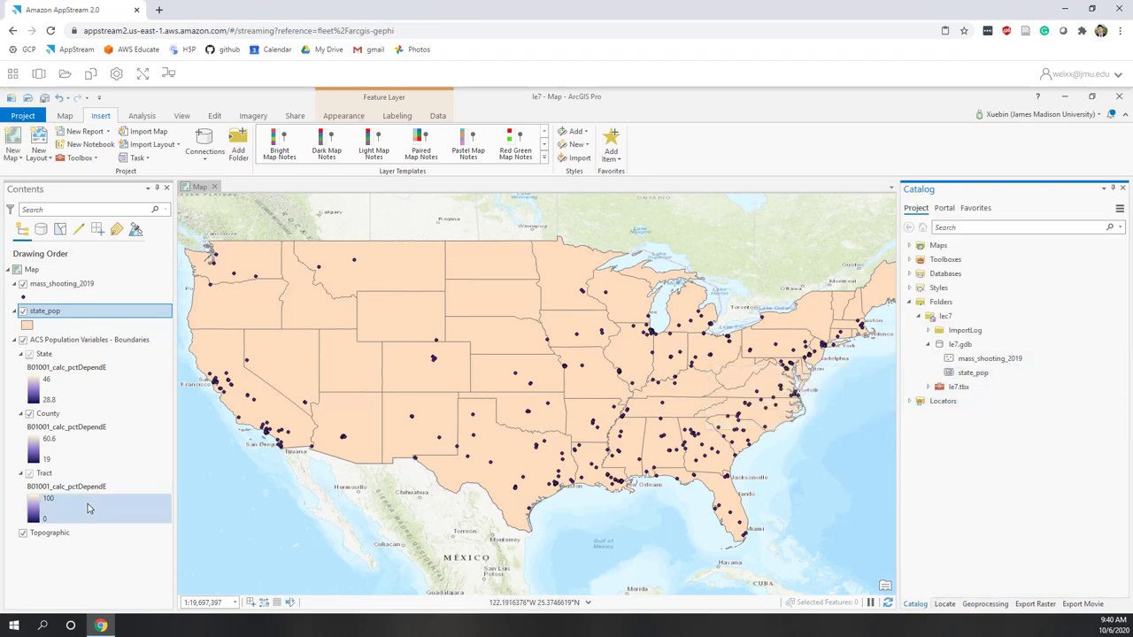
Set up a feature export of the County sublayer into le7.gdb with the output feature class named count_pop
right_click(48, 416)
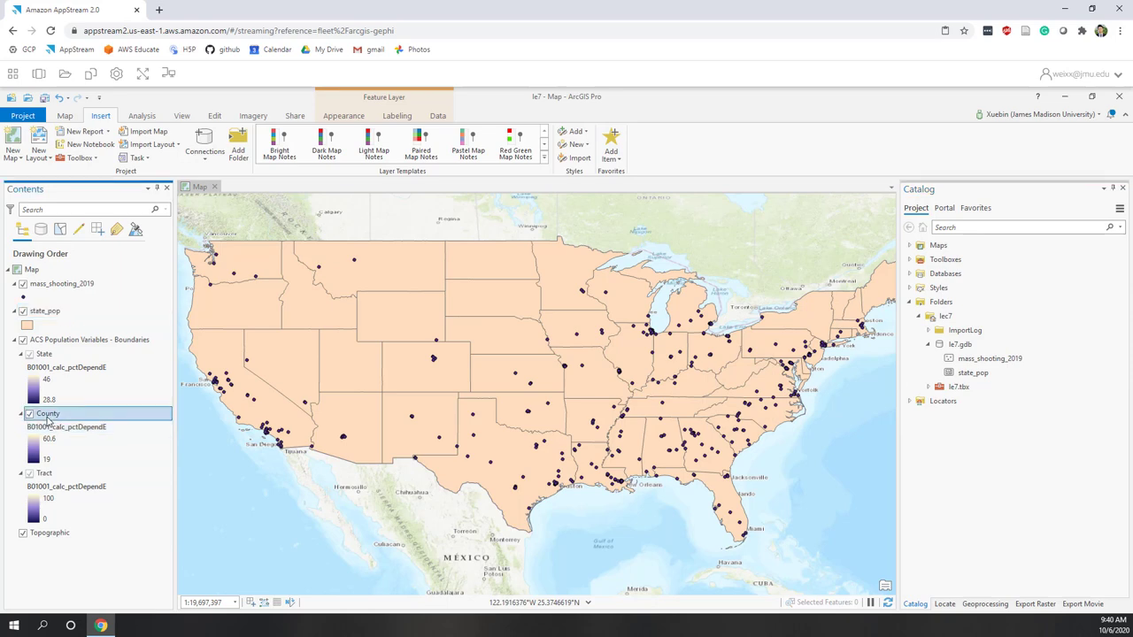
mouse_move(75, 391)
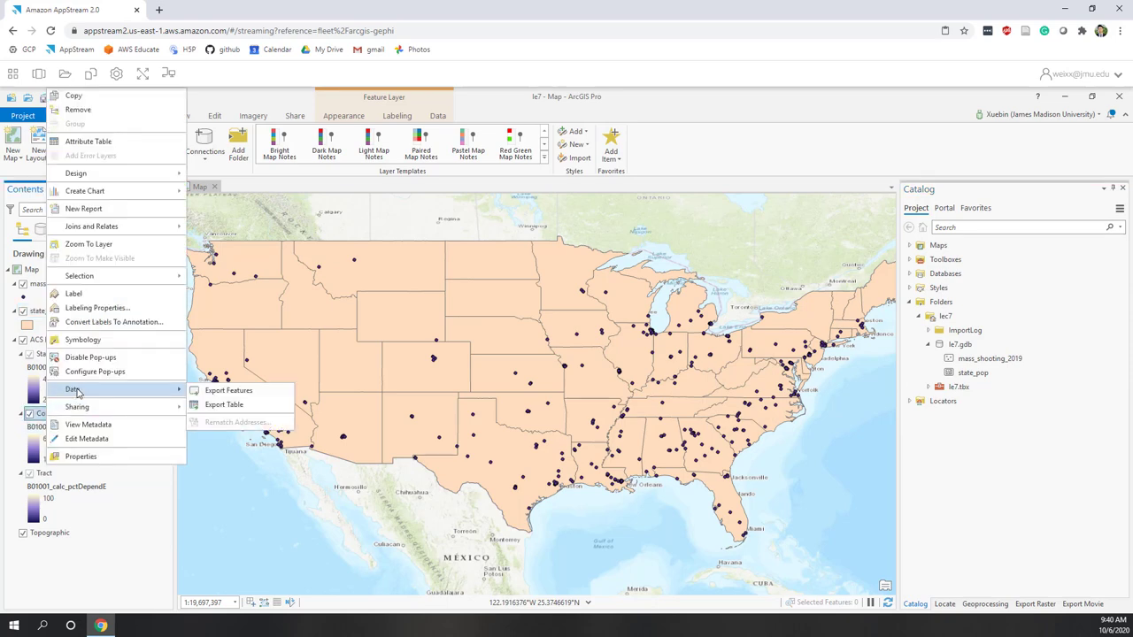
click(228, 391)
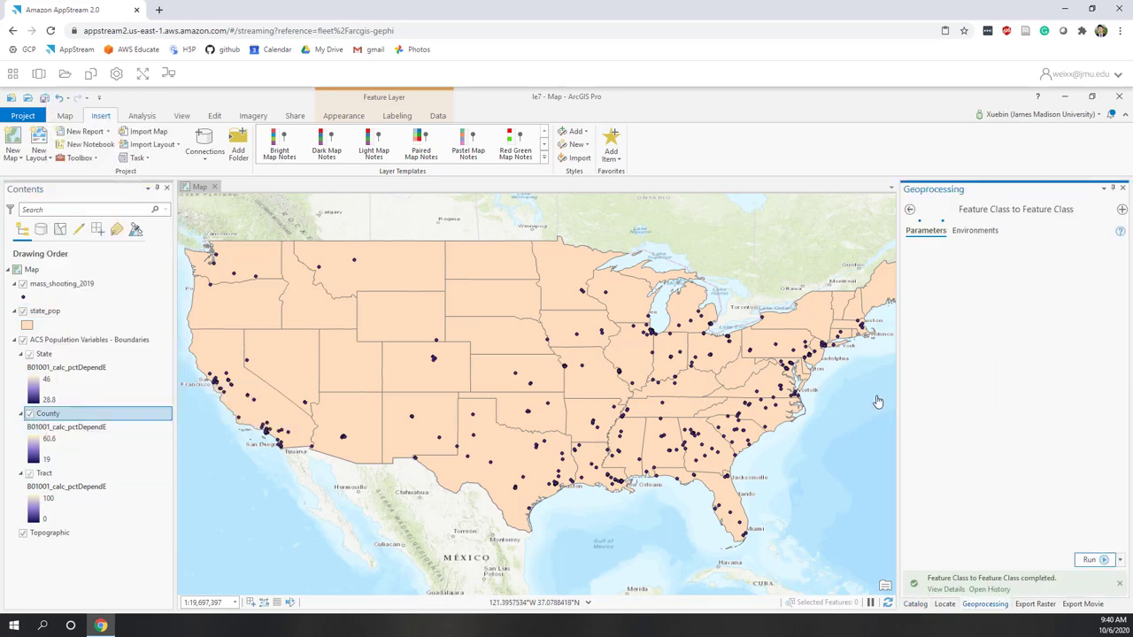
click(950, 310)
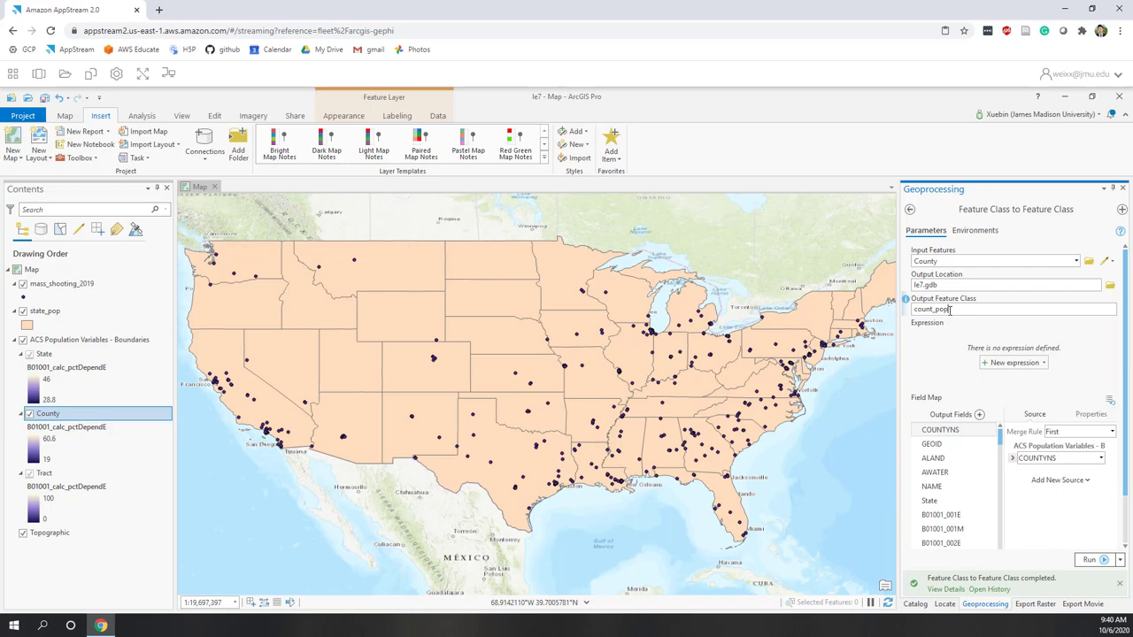
Remove the ALAND and AWATER output fields from the County export's field map
click(945, 460)
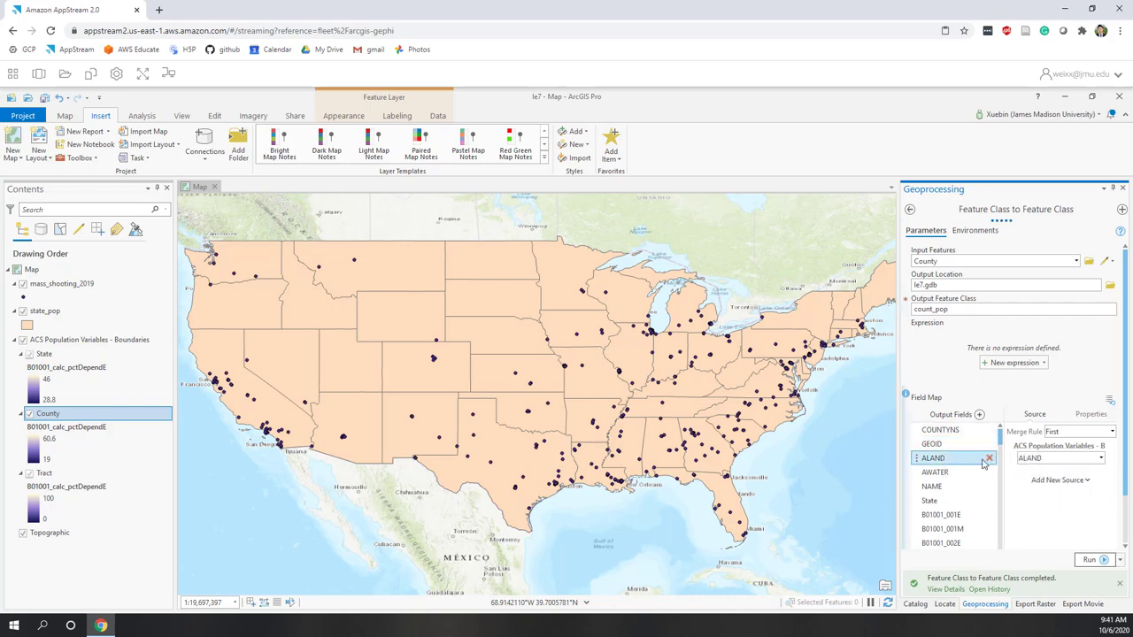
click(990, 458)
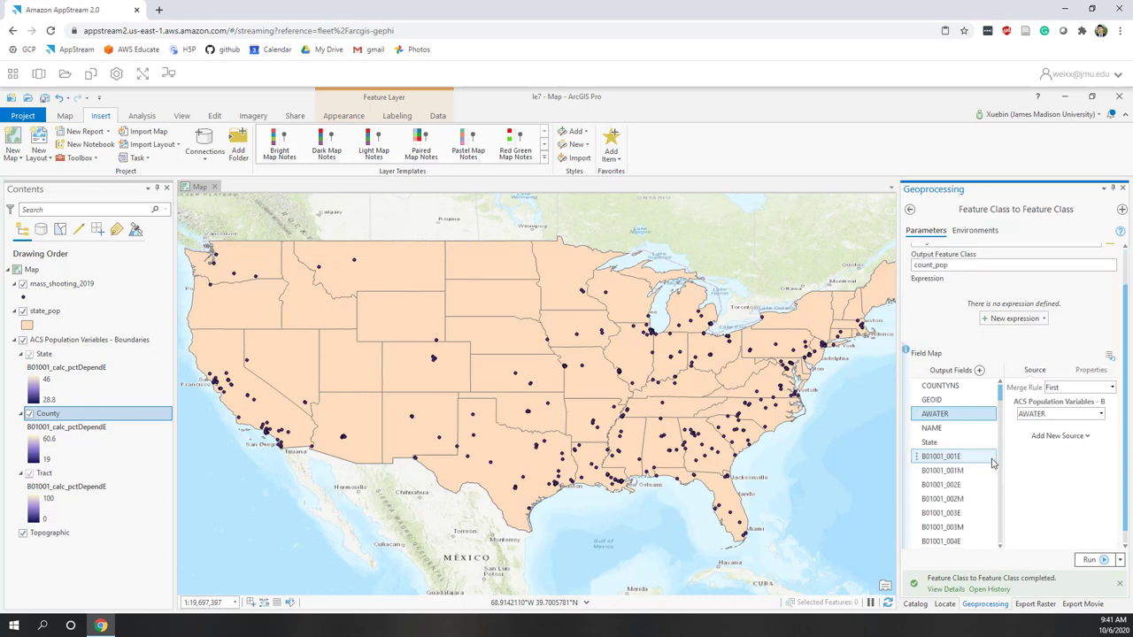
click(989, 414)
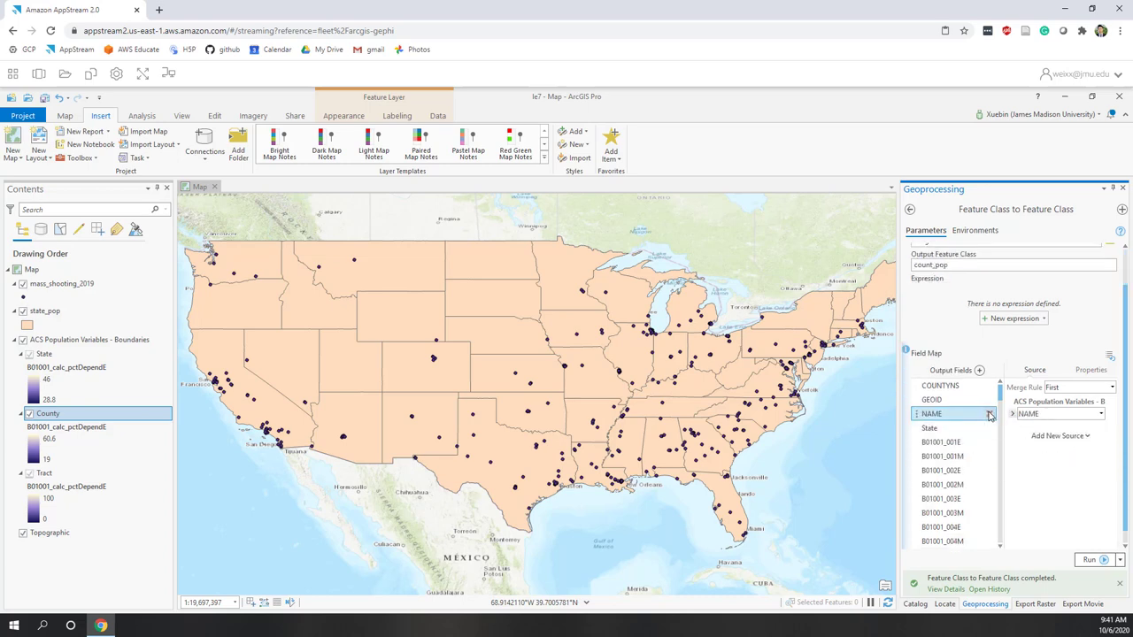
Remove all output fields from B01001_001M through Shape__Length from the County export's field map, keeping B01001_001E
click(940, 457)
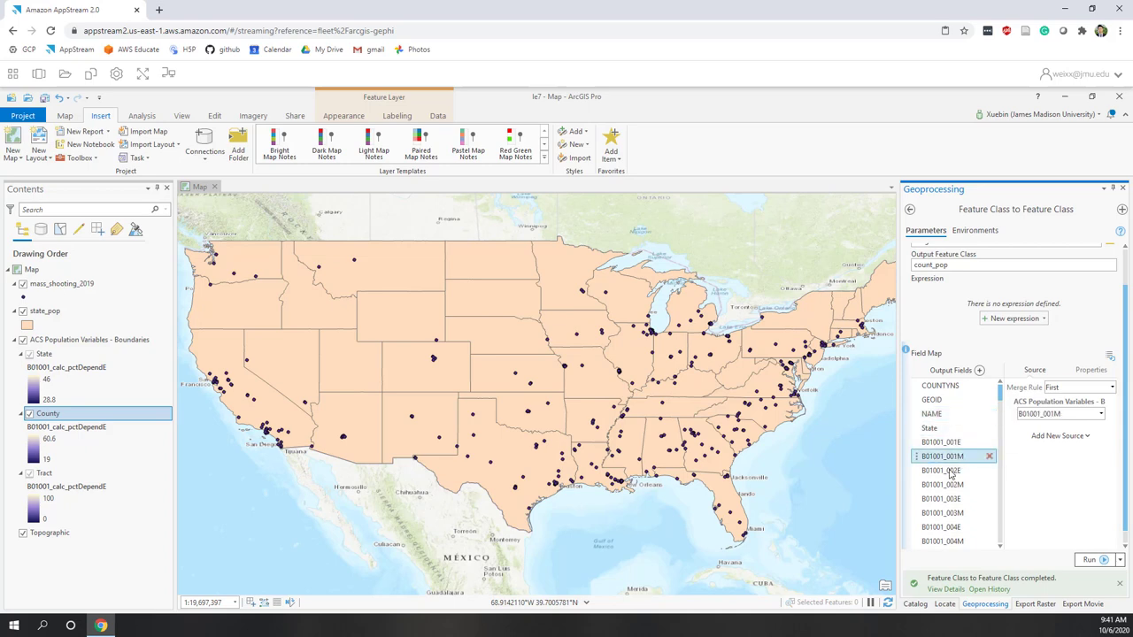
drag(999, 394, 999, 475)
drag(990, 561, 993, 560)
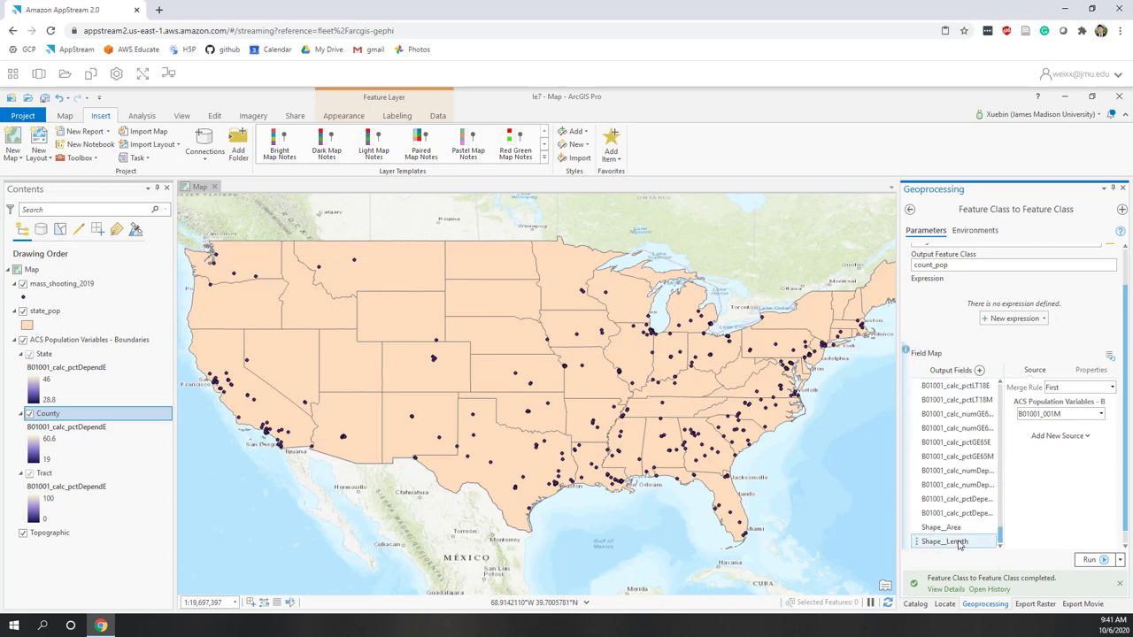
shift+click(959, 543)
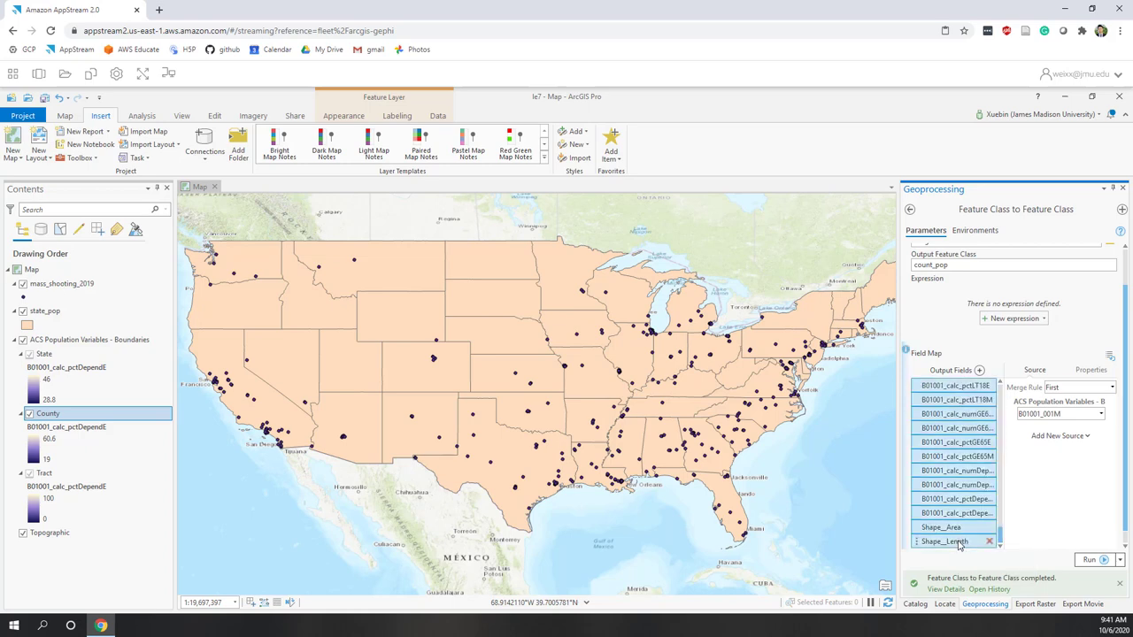
drag(1000, 540, 1000, 394)
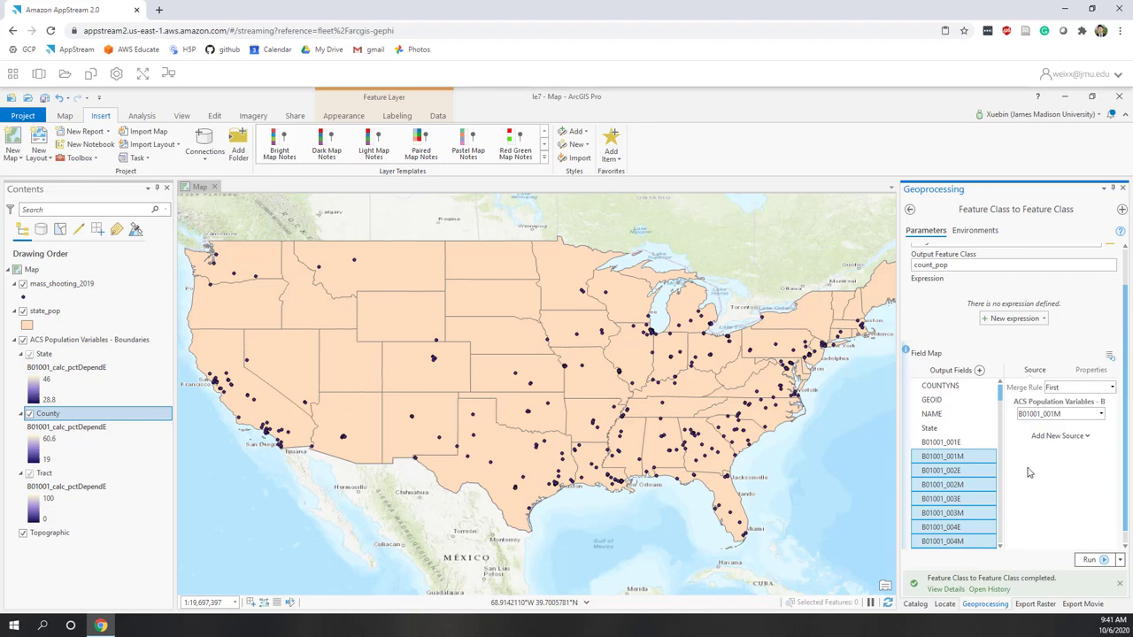
click(990, 458)
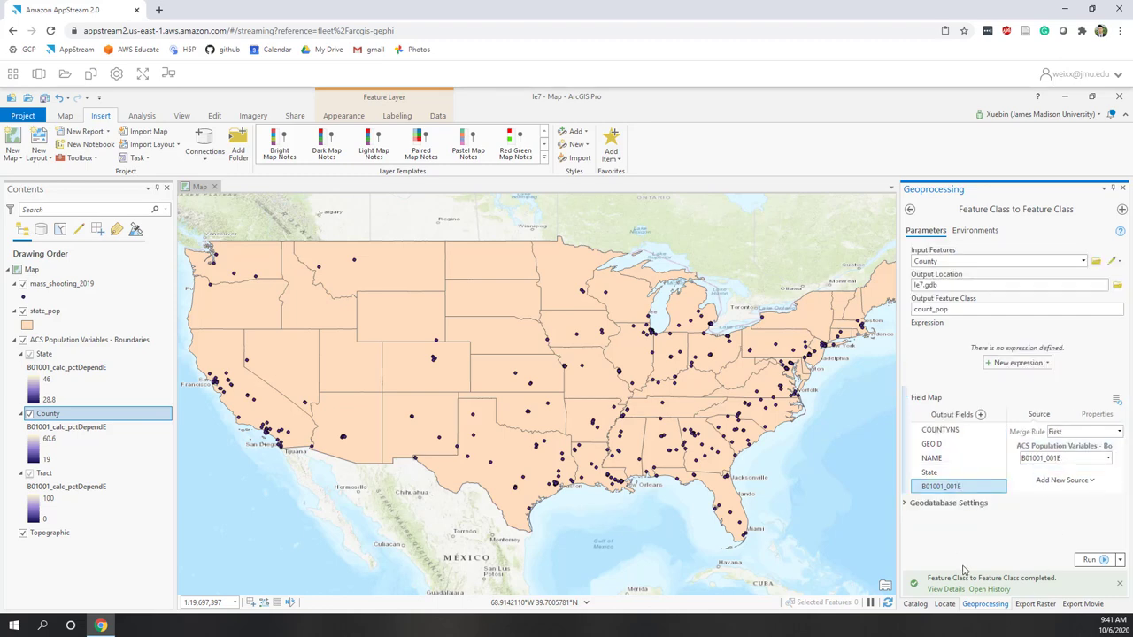
Set the output coordinate system to match the County layer, WGS_1984_Web_Mercator_Auxiliary_Sphere, and run the count_pop export
click(978, 231)
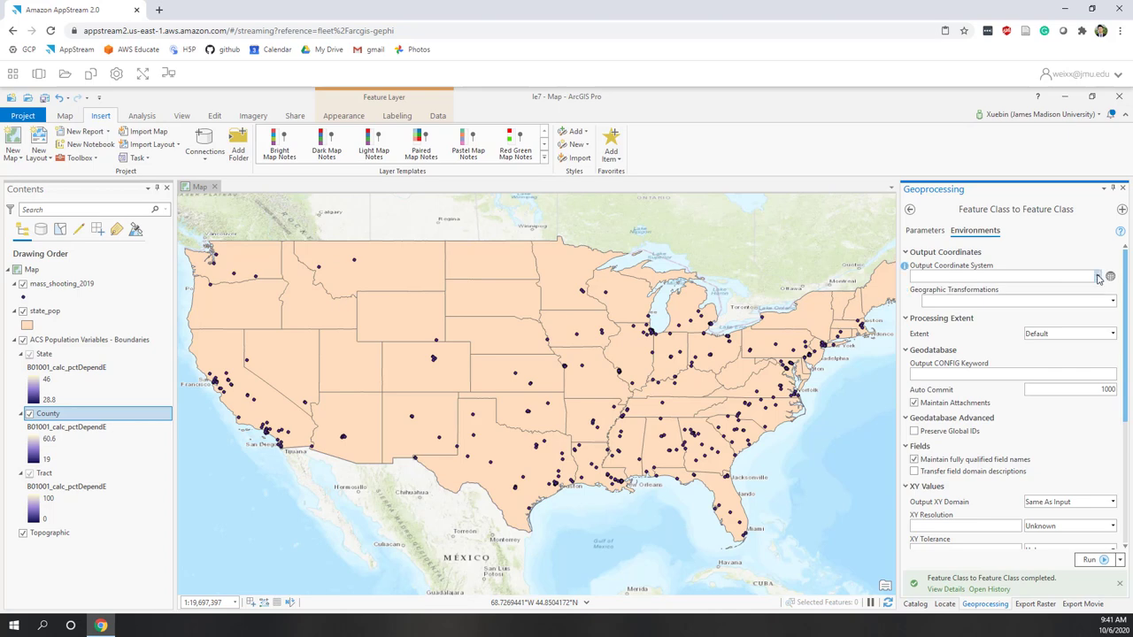
click(1098, 277)
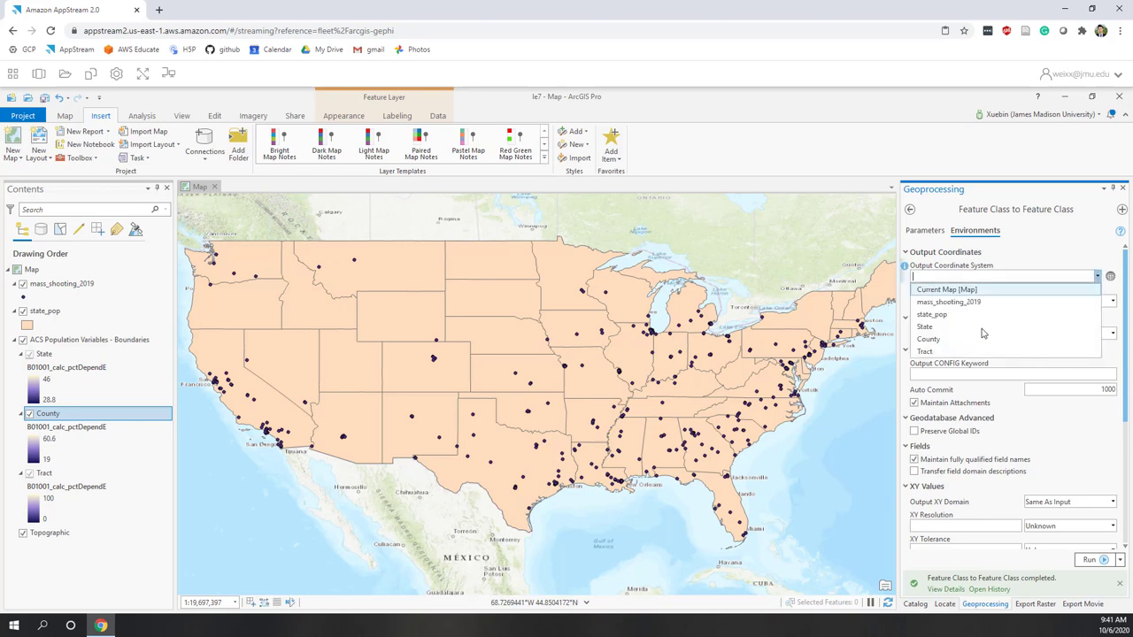
click(929, 340)
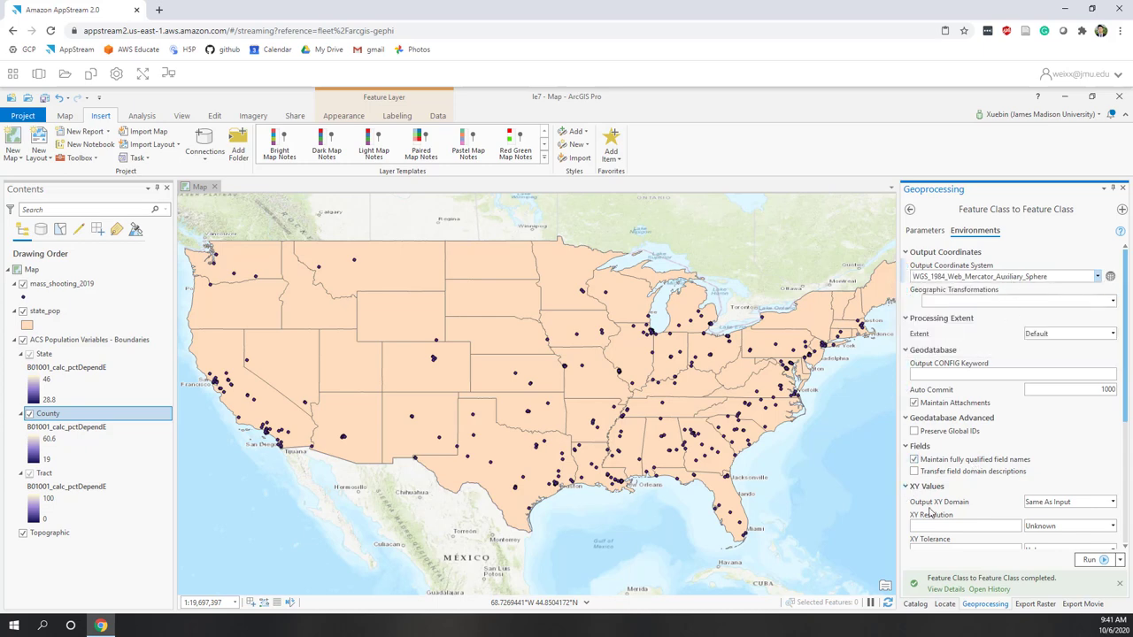
click(1091, 563)
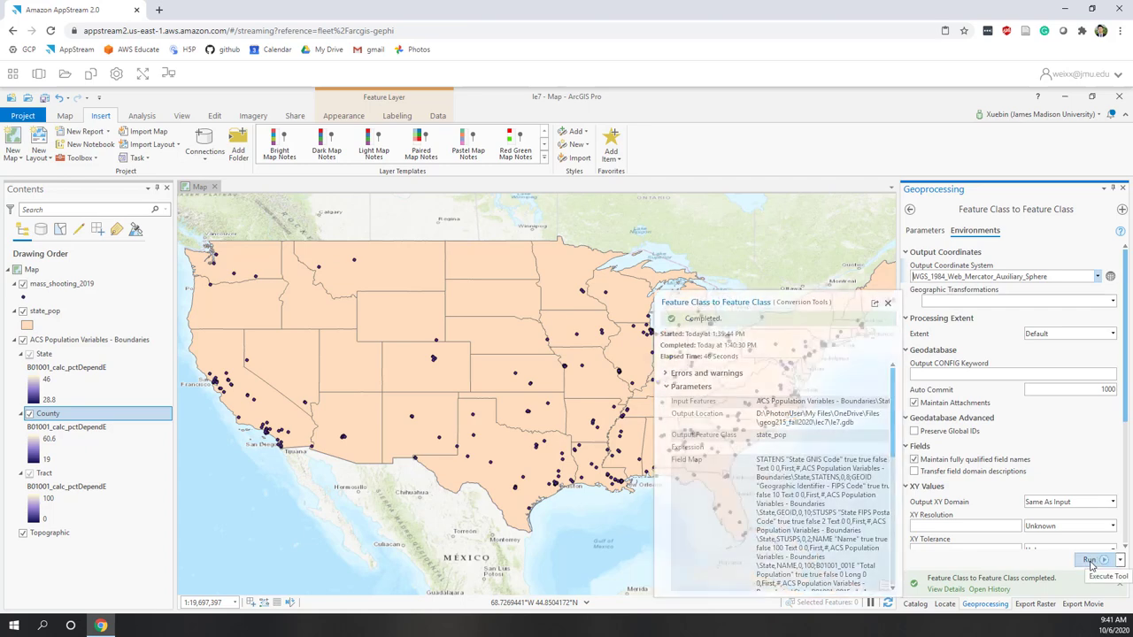
click(1089, 561)
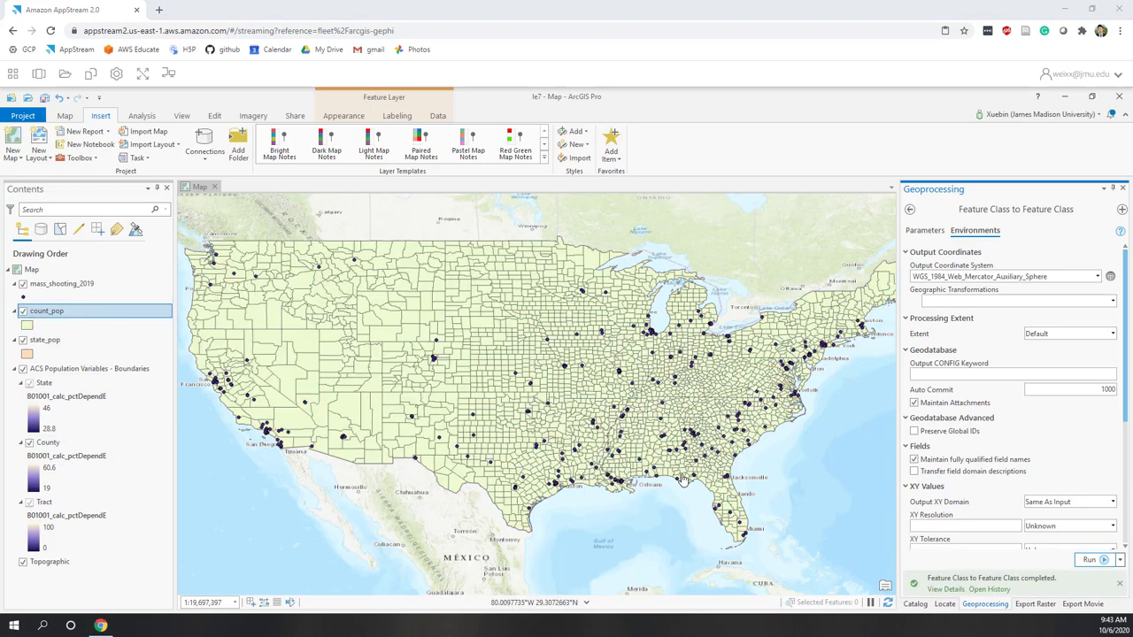
Remove the ACS Population Variables - Boundaries group layer from the map
right_click(88, 370)
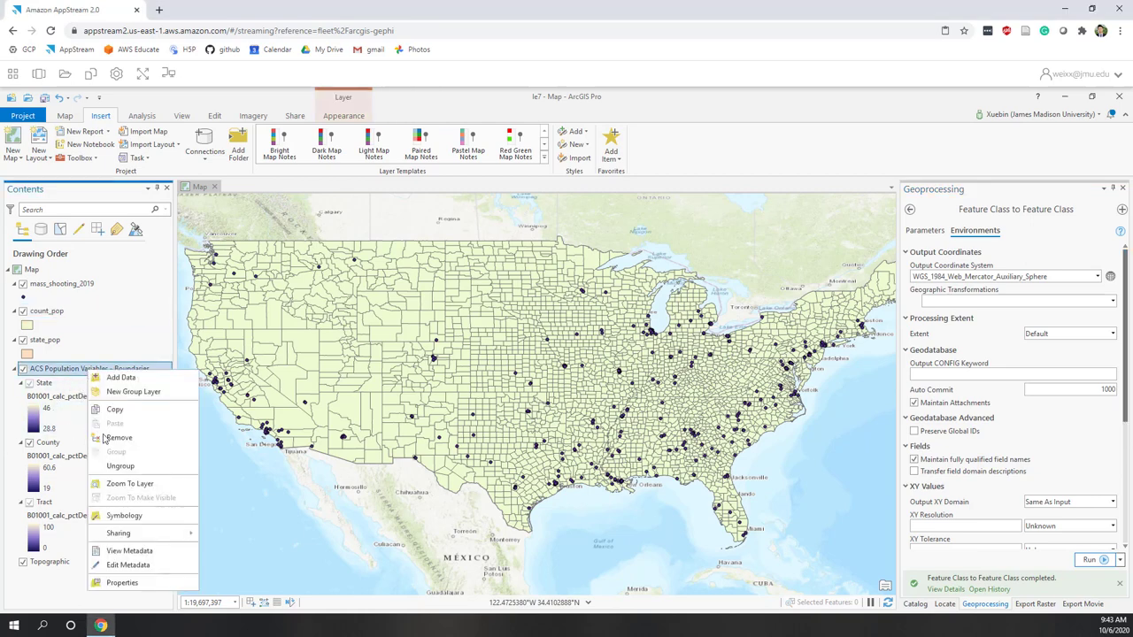
click(118, 438)
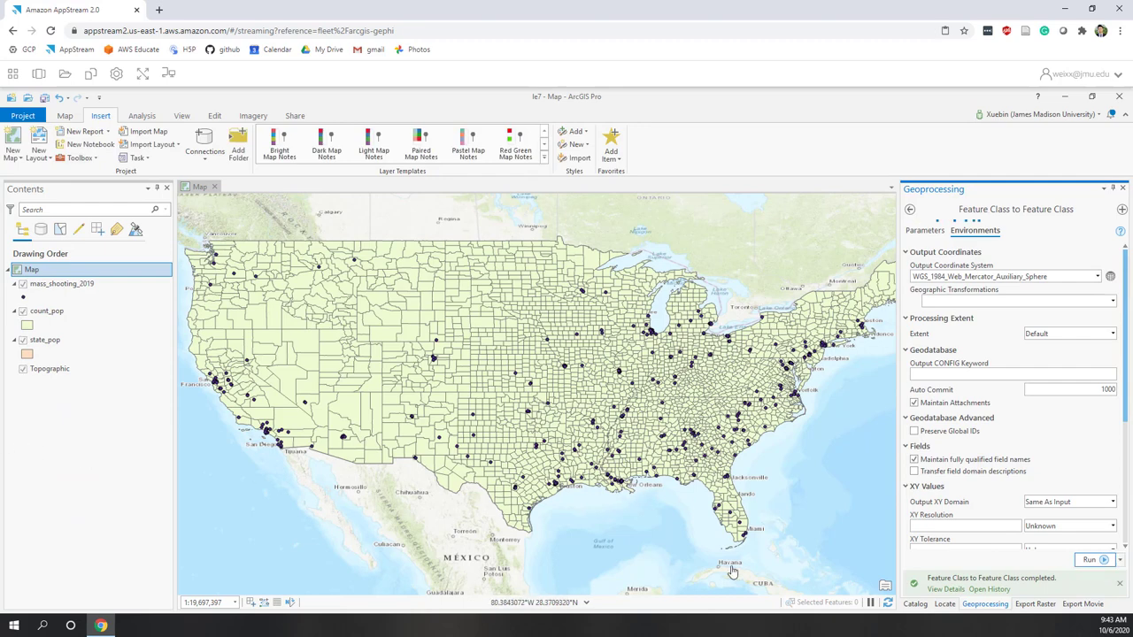
Check the count_pop and mass_shooting_2019 feature classes stored in le7.gdb
click(917, 604)
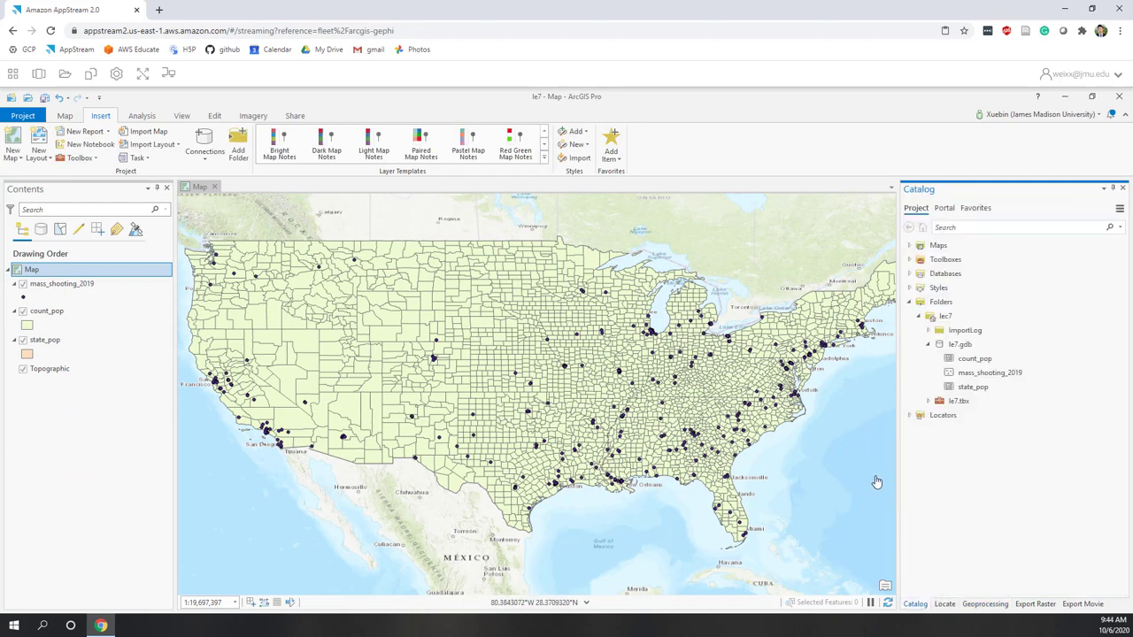
click(983, 359)
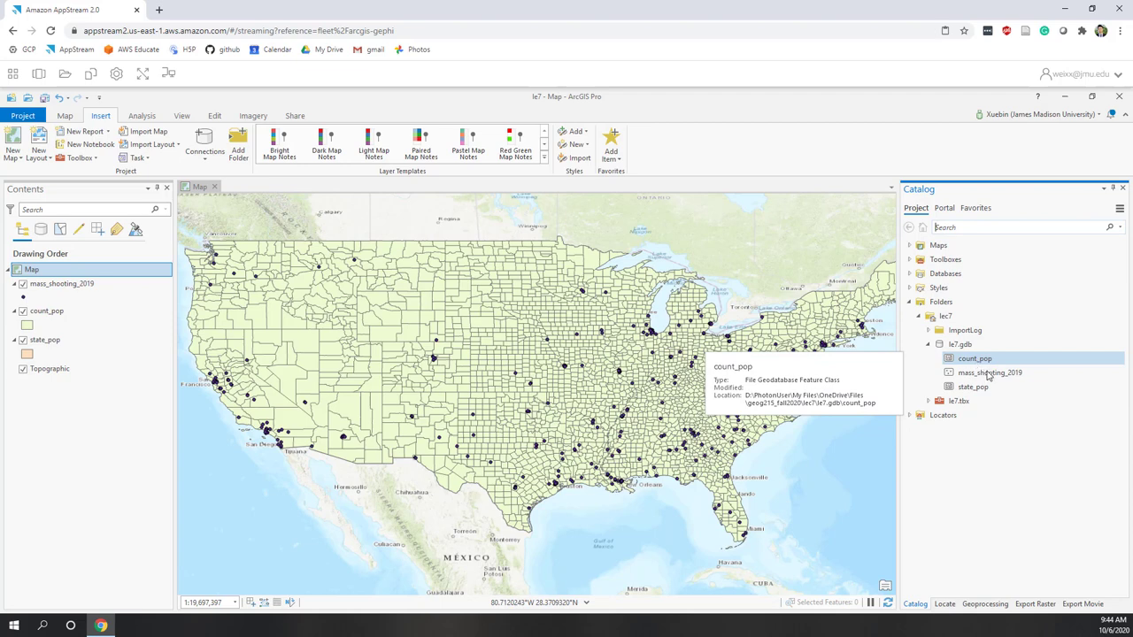
click(989, 374)
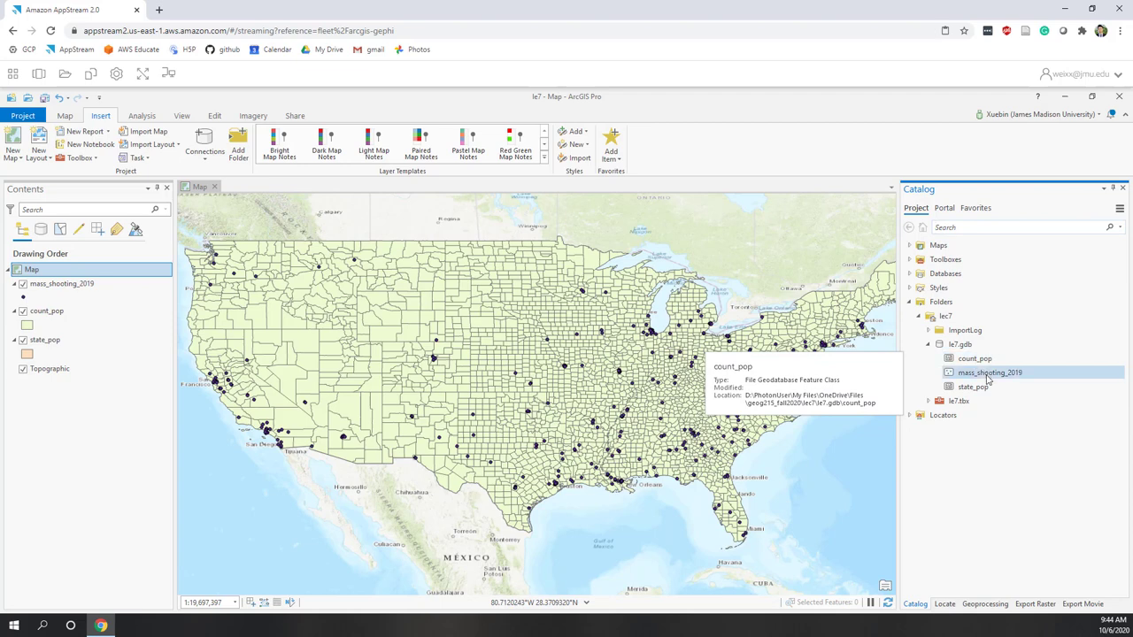
Examine the spatial reference in the mass_shooting_2019 layer's source properties, leaving the properties unchanged
click(67, 284)
right_click(68, 284)
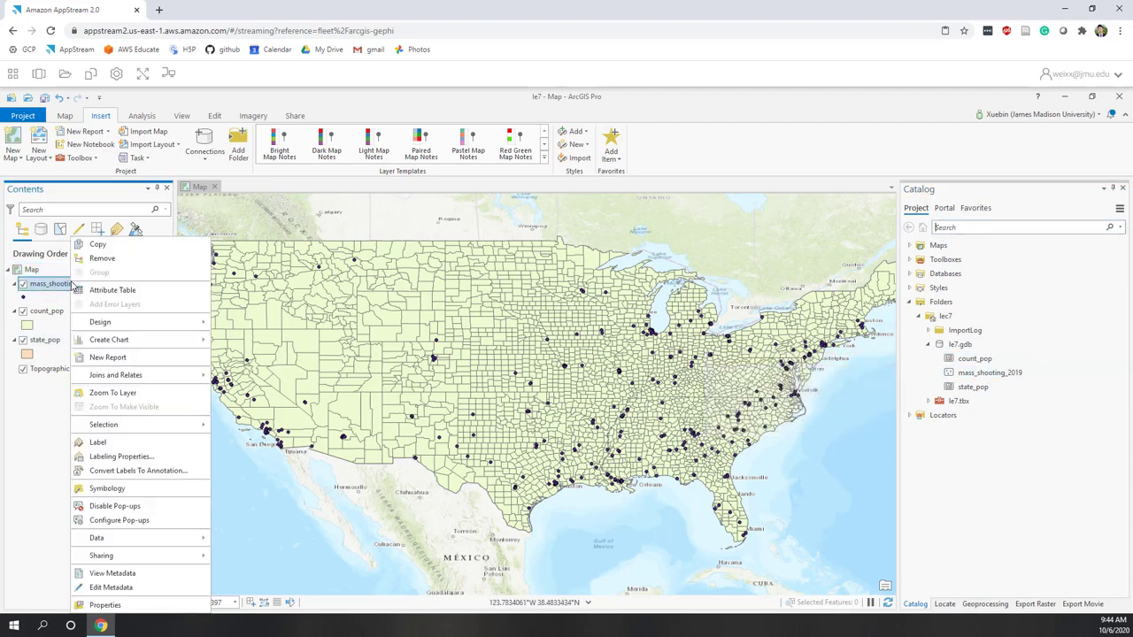
click(111, 605)
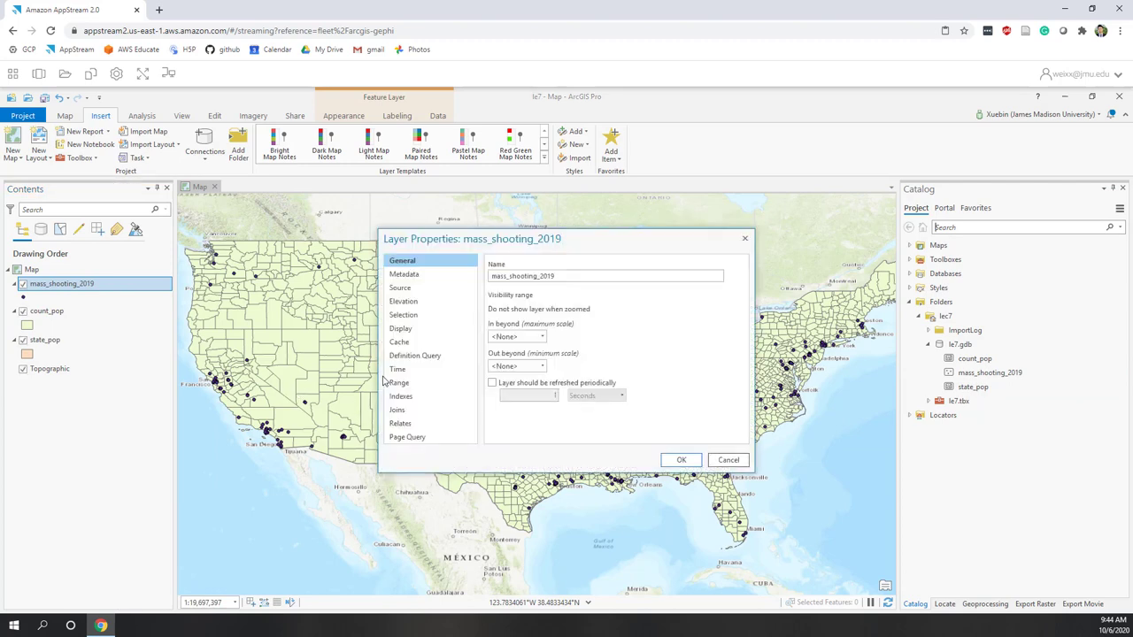
click(401, 289)
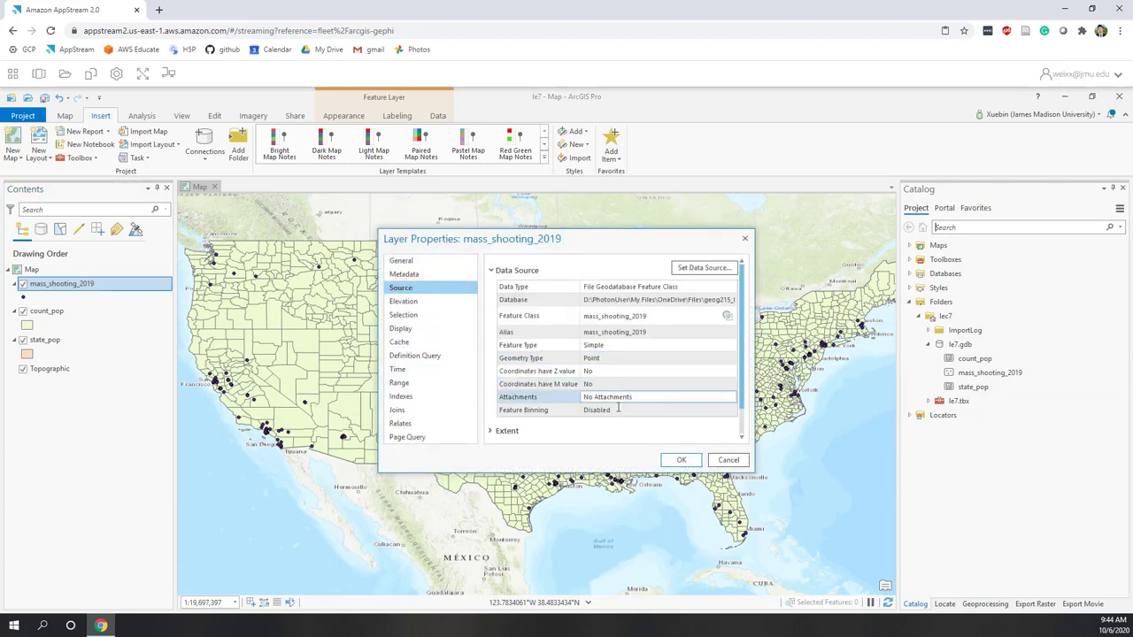
scroll(566, 423, down, 1)
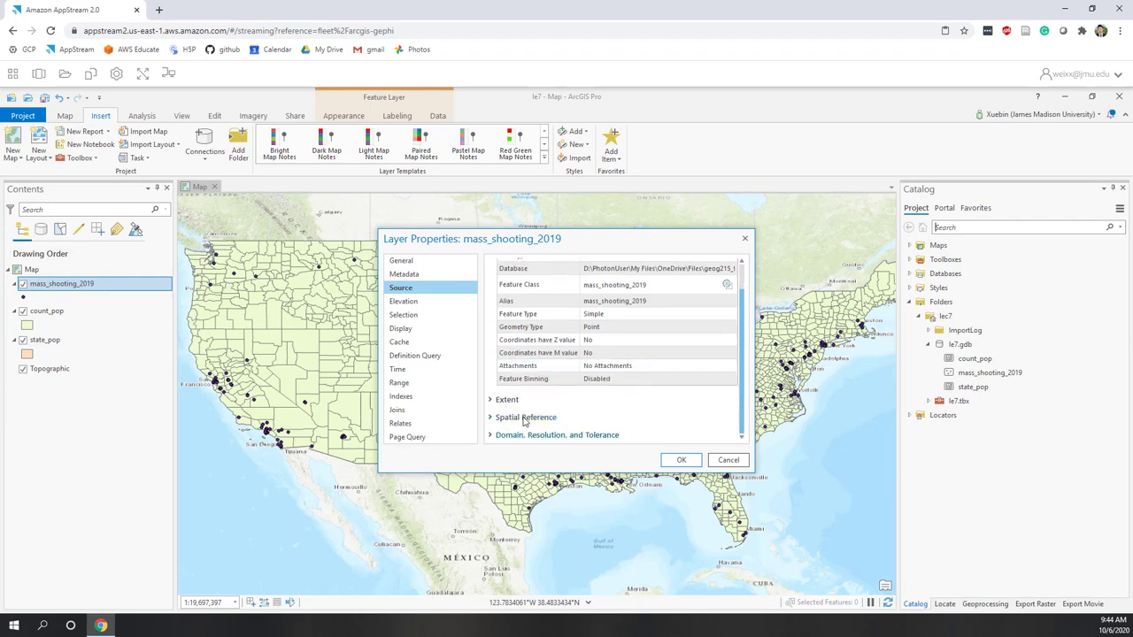
click(524, 417)
scroll(529, 337, down, 4)
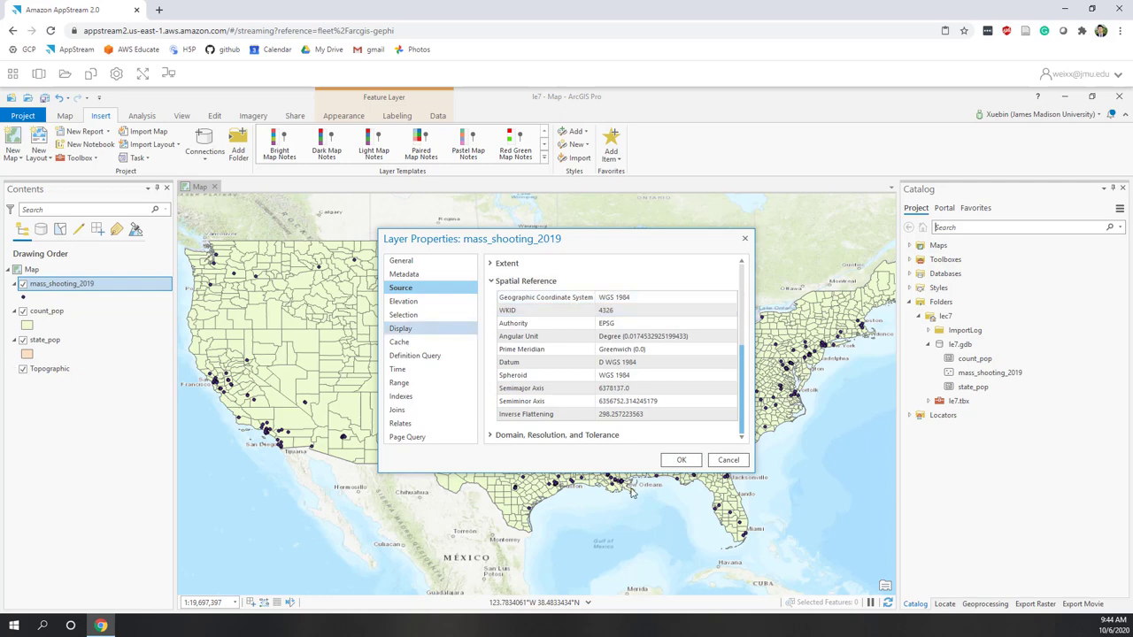
click(727, 461)
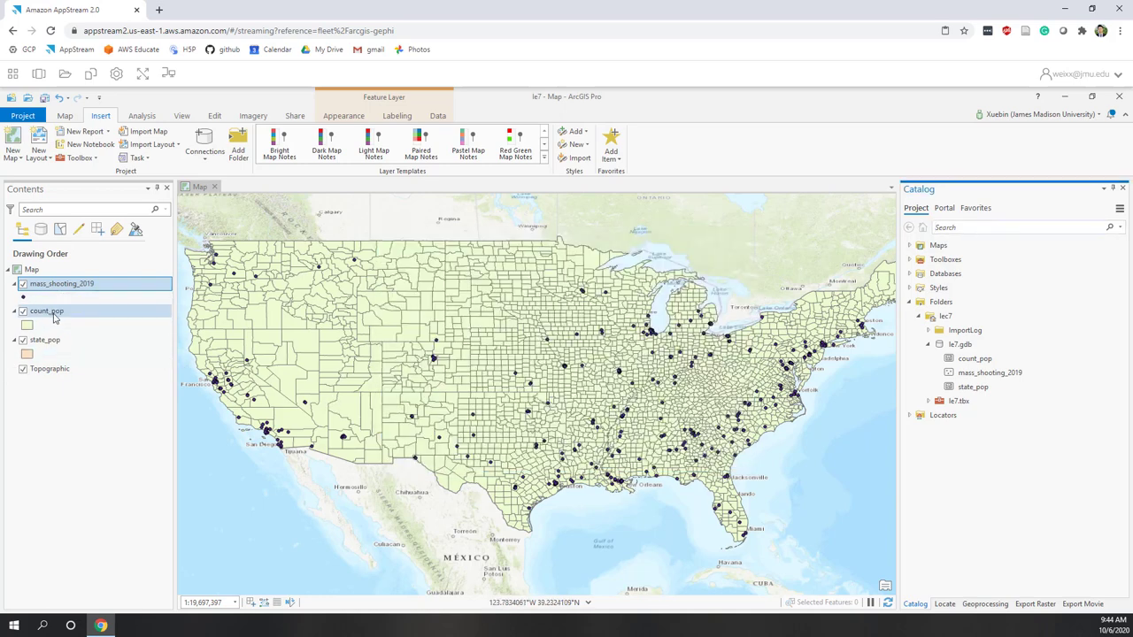
Examine the spatial reference in the count_pop layer's source properties, leaving the properties unchanged
right_click(54, 316)
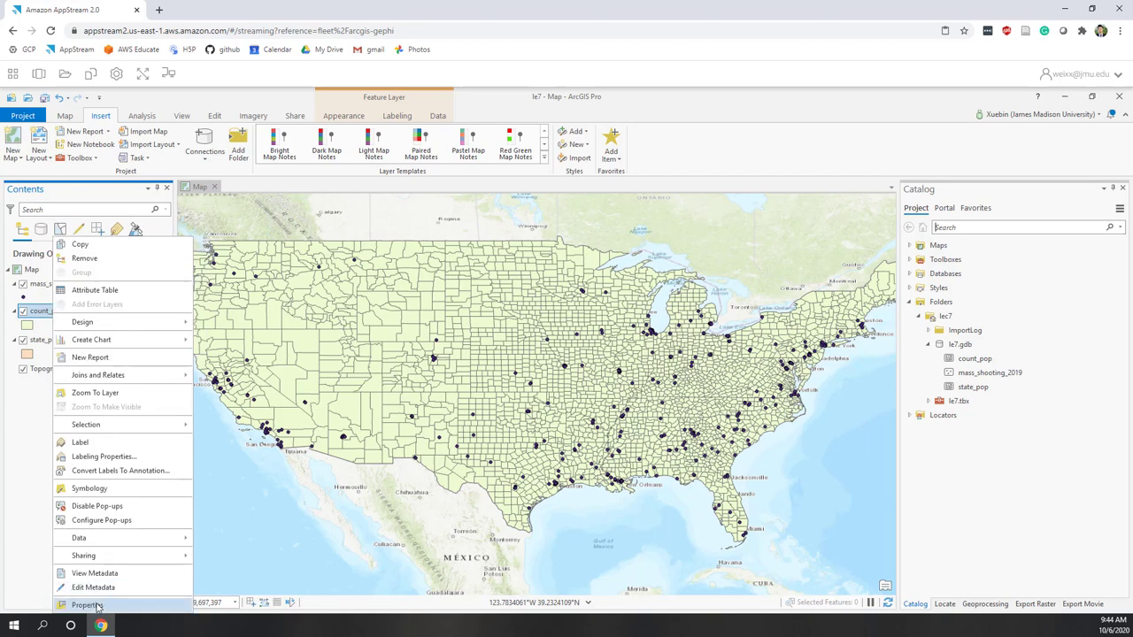
click(87, 605)
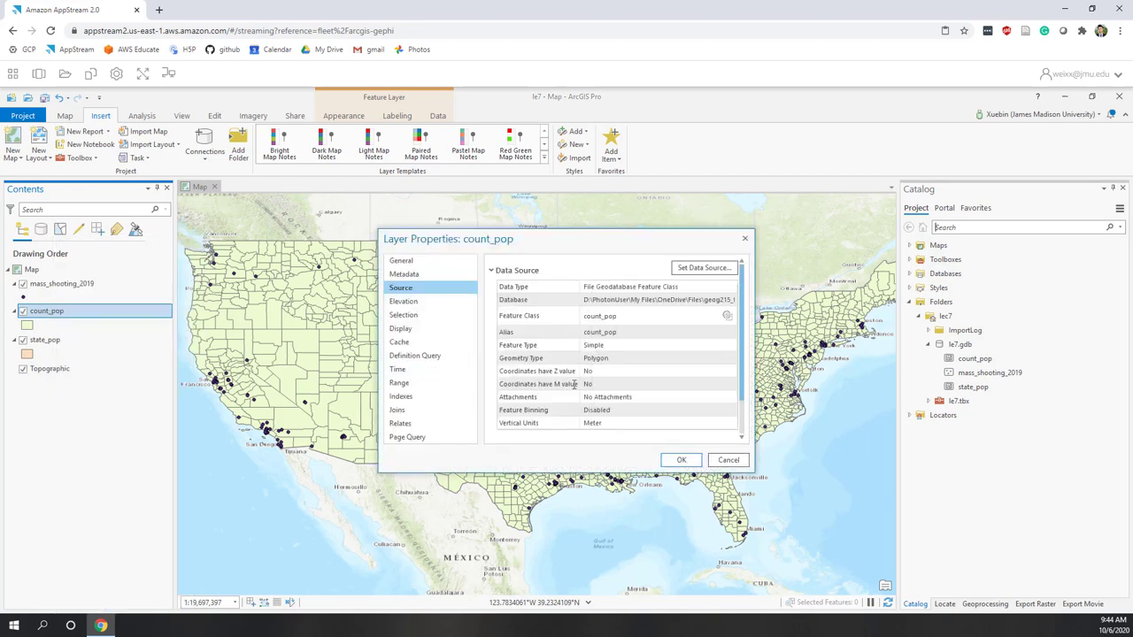
scroll(551, 406, down, 5)
click(525, 417)
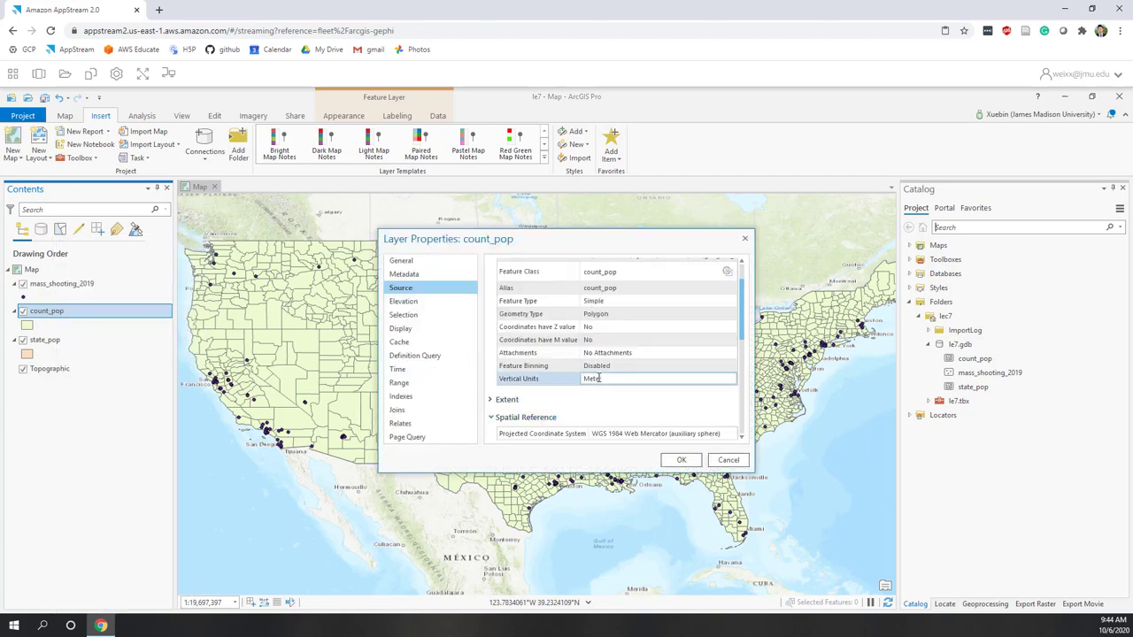
scroll(599, 381, down, 5)
scroll(599, 380, up, 3)
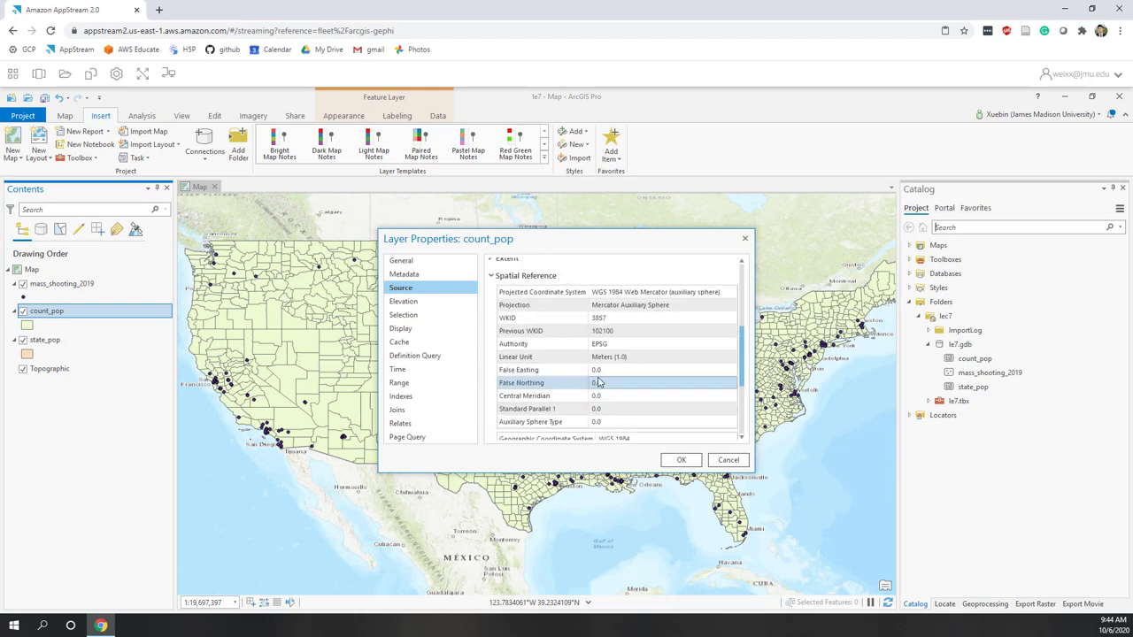
scroll(580, 358, down, 3)
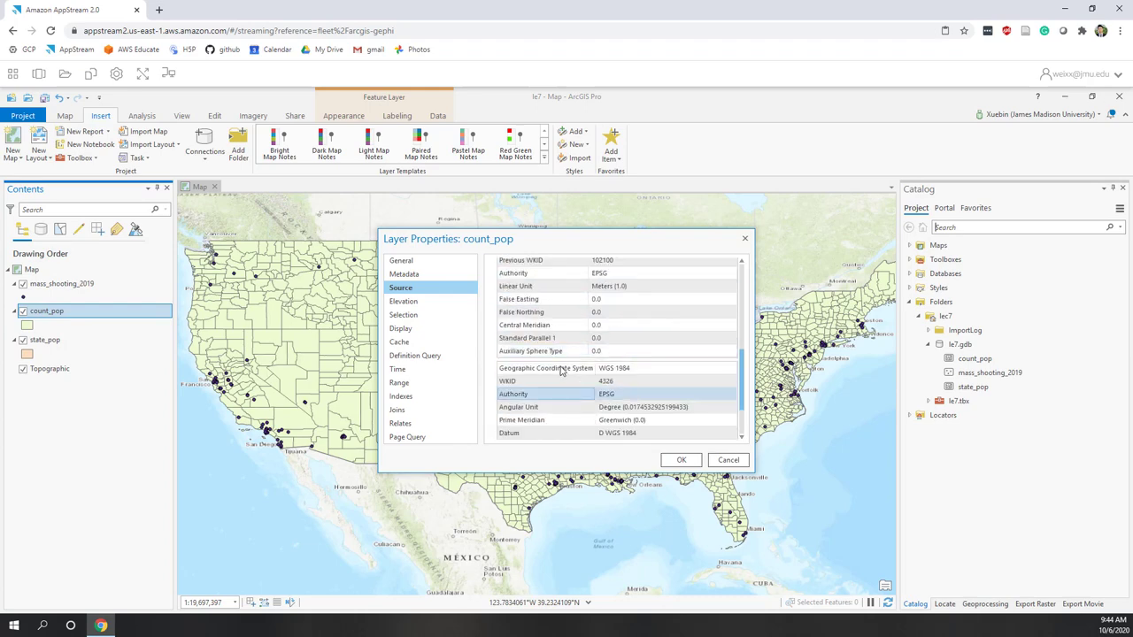
click(728, 461)
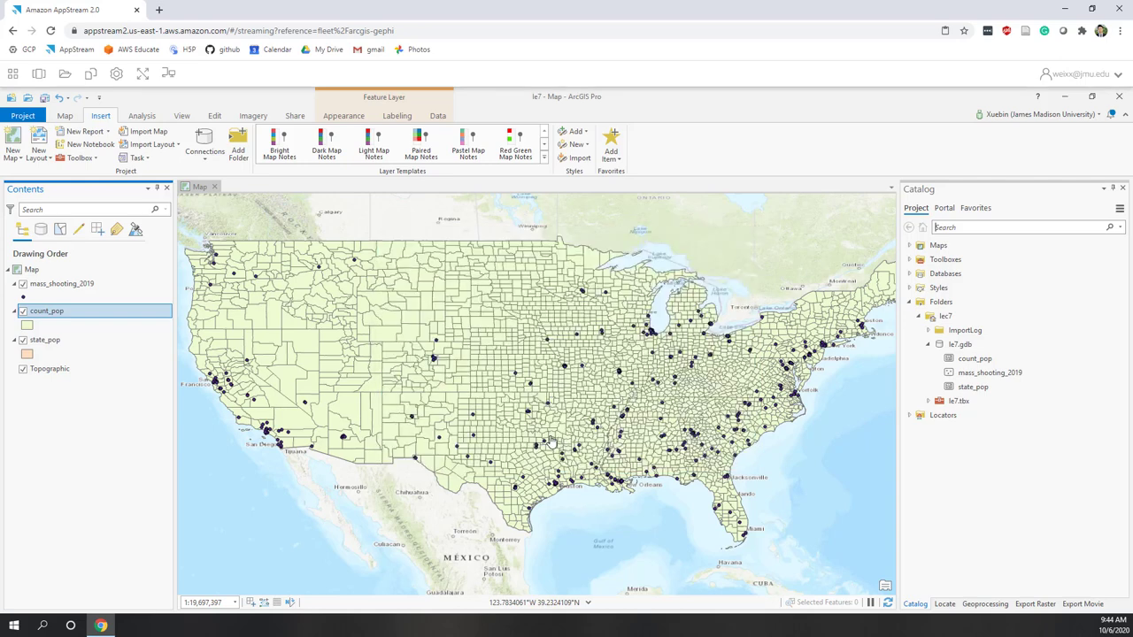
Examine the spatial reference in the state_pop layer's source properties without changing them, and check the feature classes in le7.gdb
click(53, 343)
right_click(55, 346)
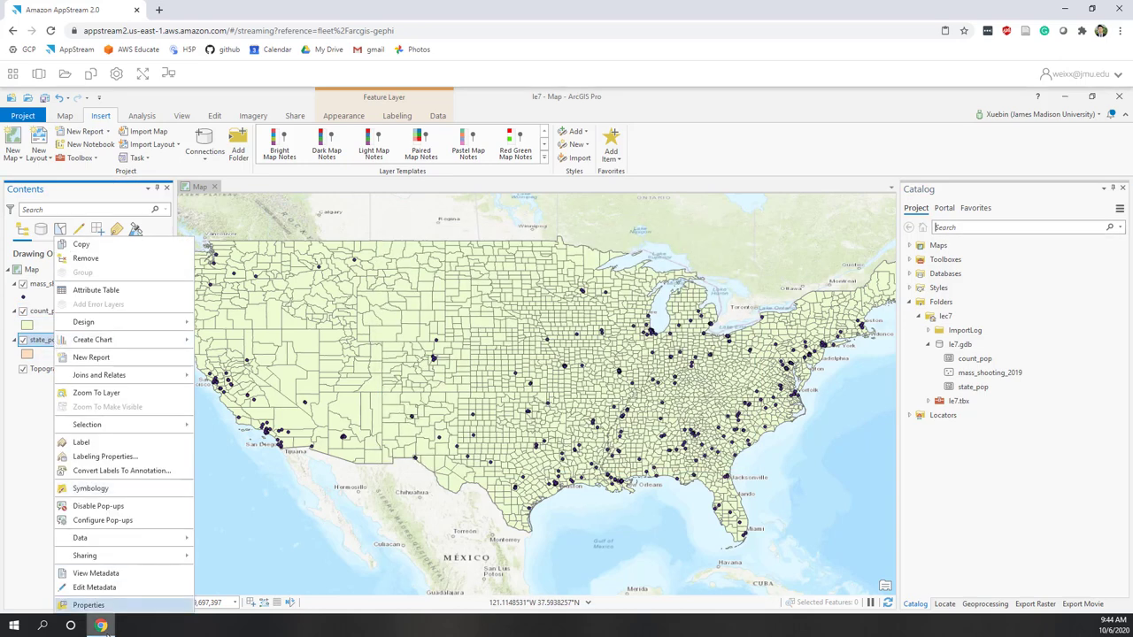
click(106, 607)
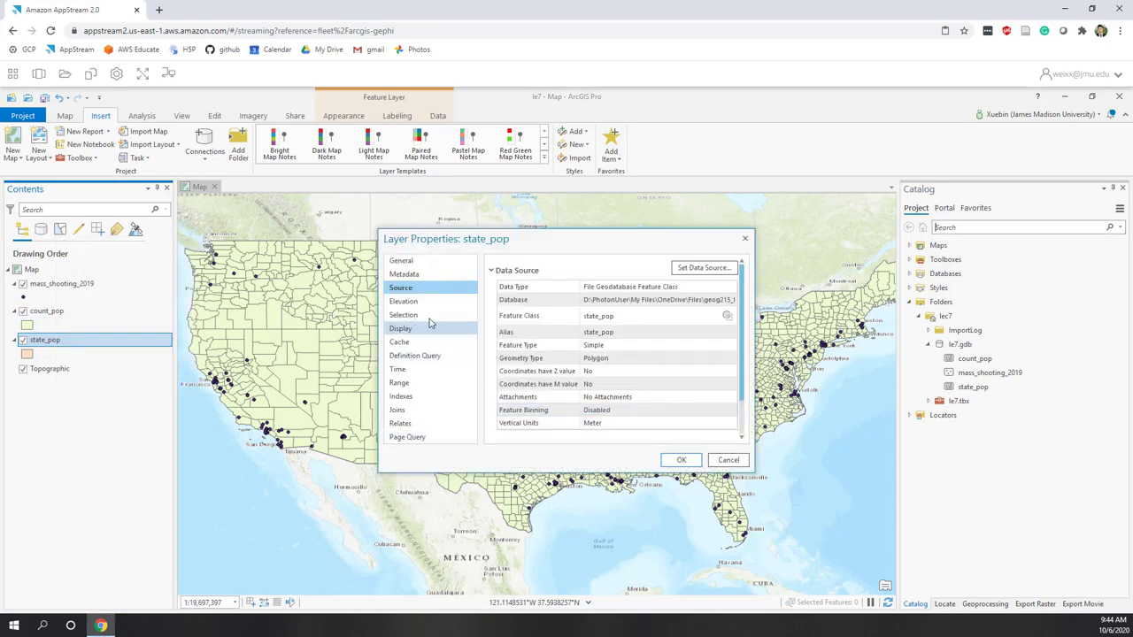
scroll(535, 381, down, 2)
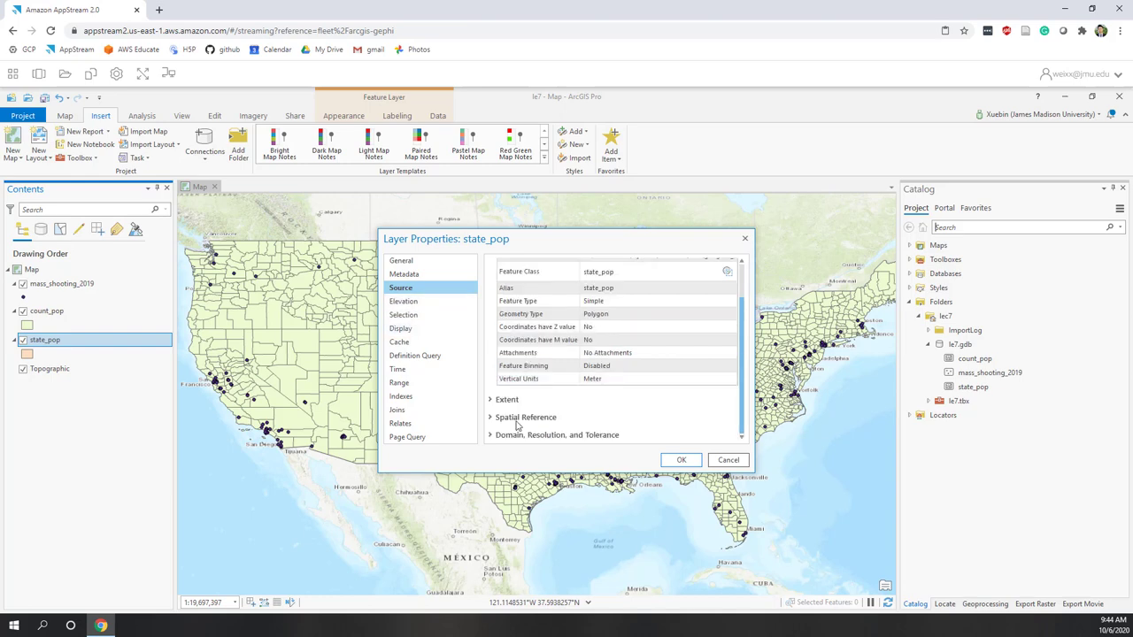
click(526, 417)
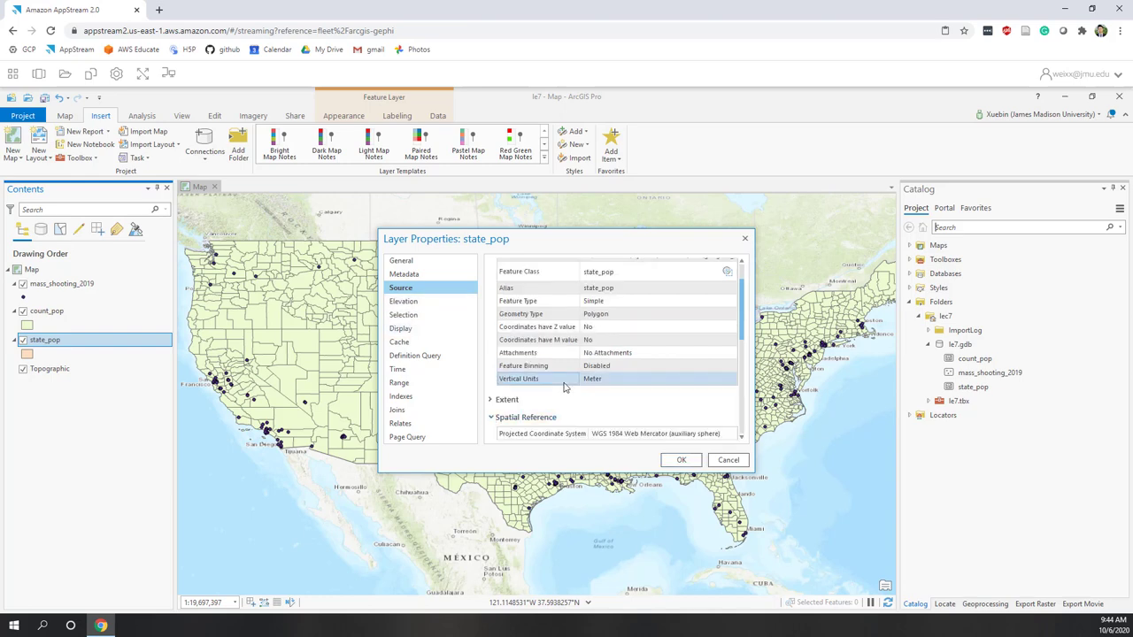
scroll(561, 380, down, 5)
scroll(558, 370, up, 5)
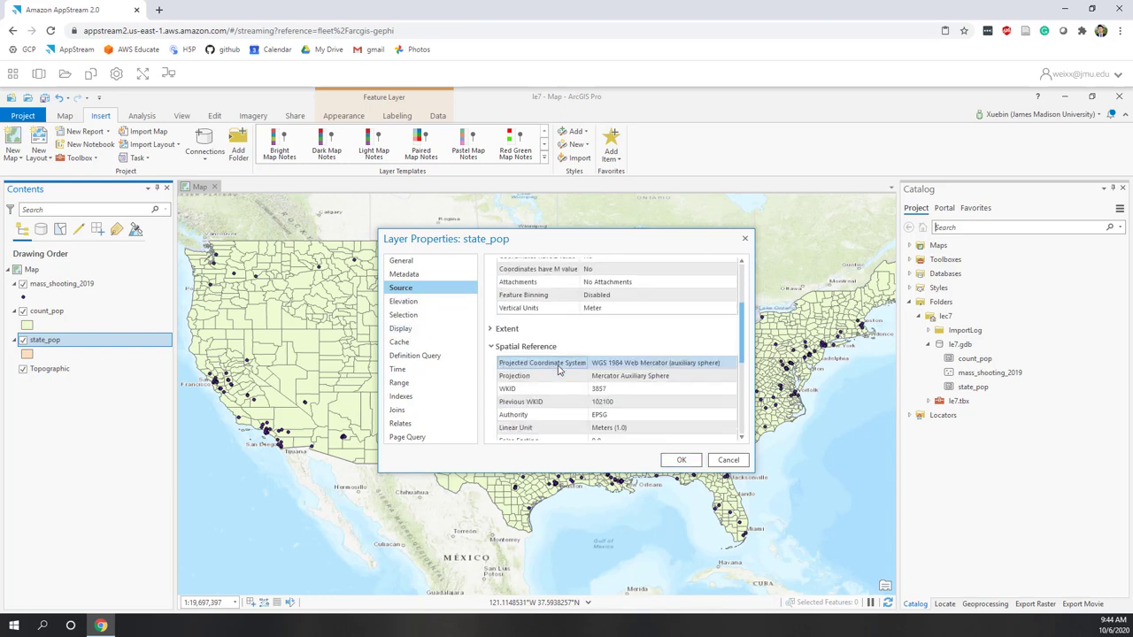
click(728, 460)
click(1018, 409)
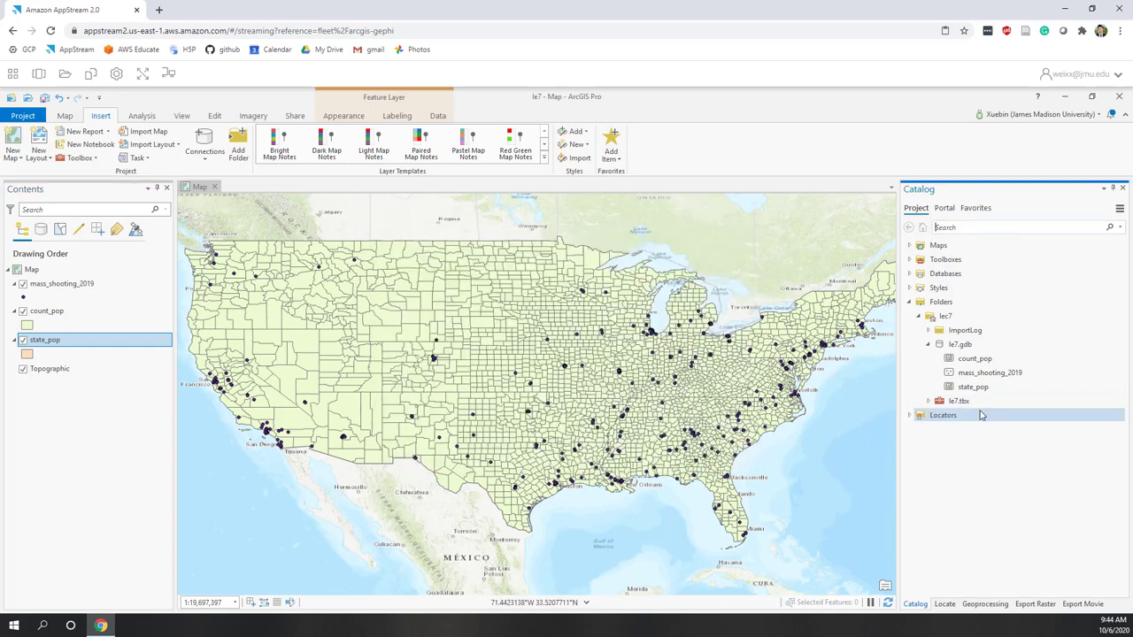
mouse_move(1020, 381)
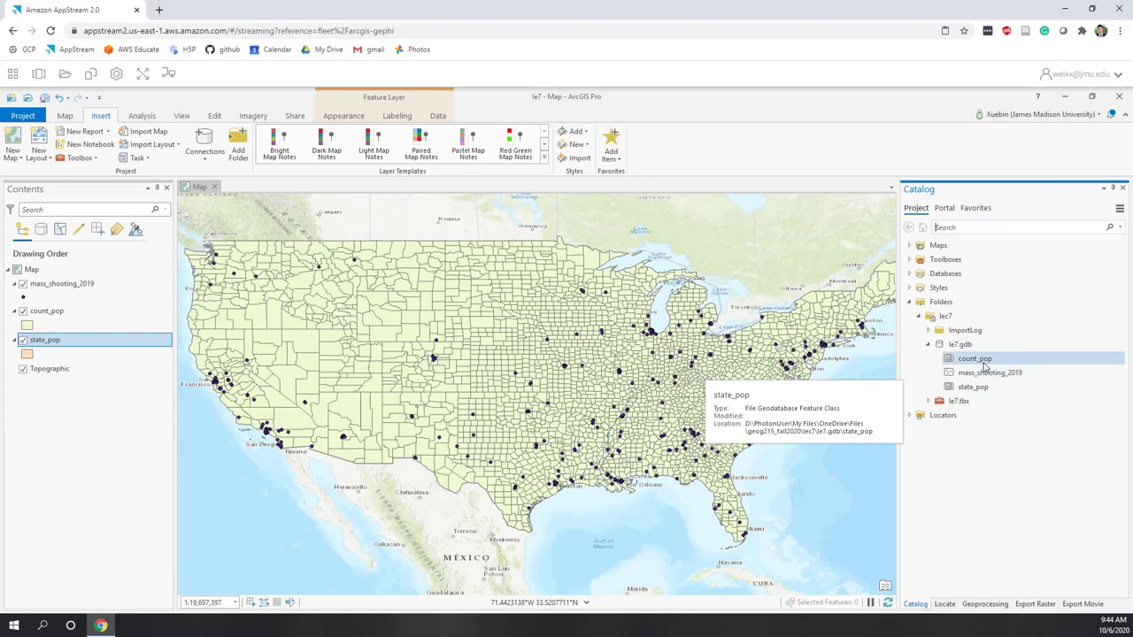
mouse_move(985, 365)
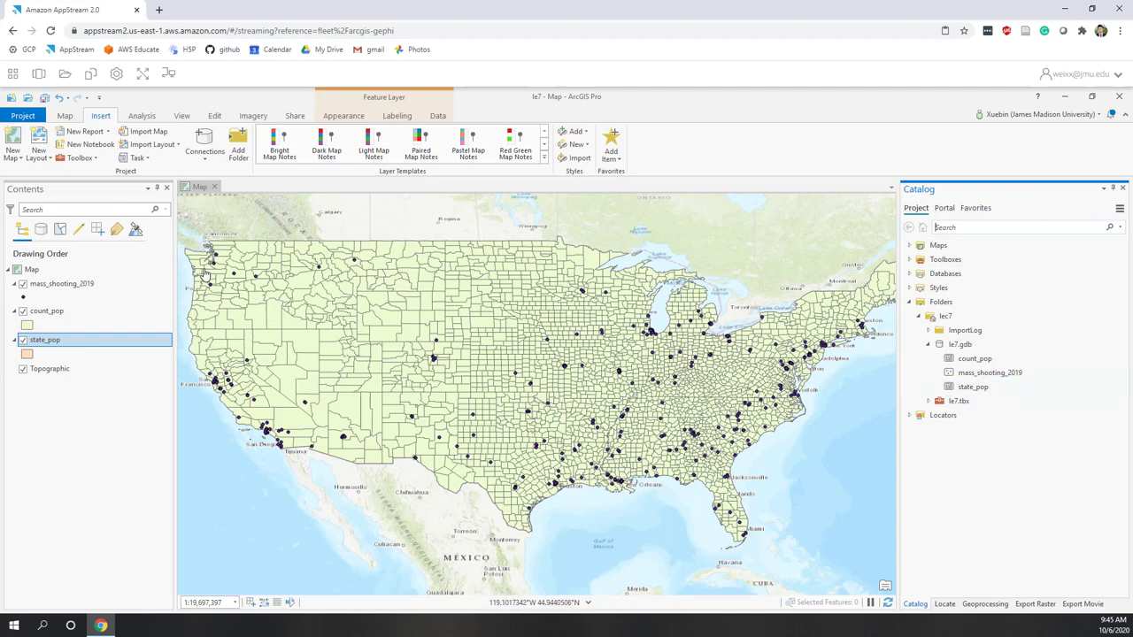
Search the geoprocessing tools for "project" and open the Project data management tool
click(142, 118)
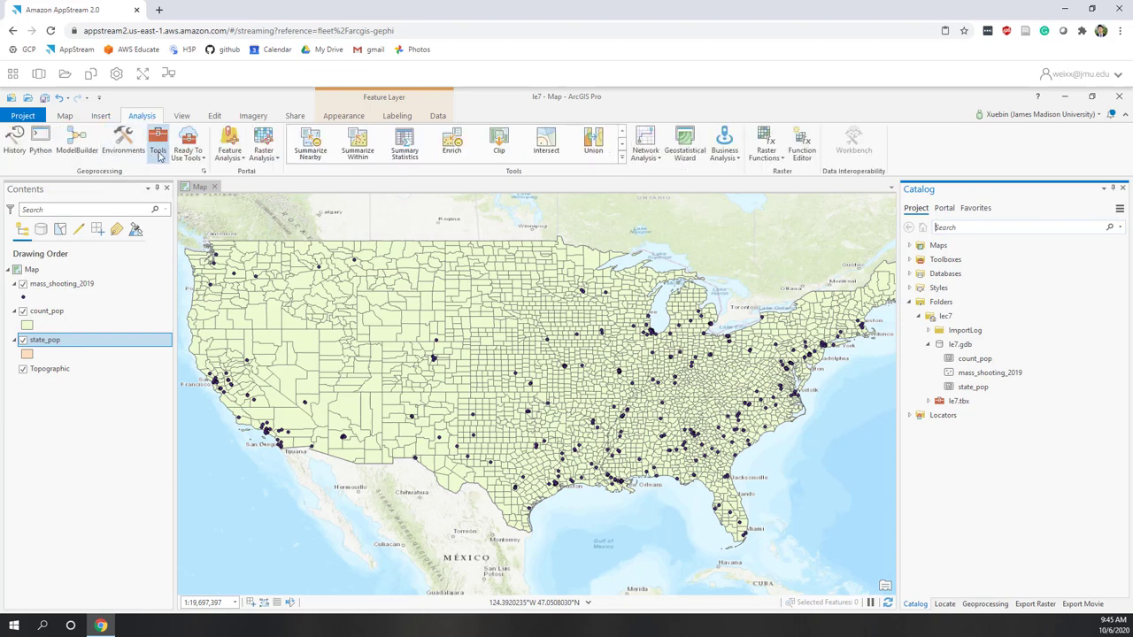
click(157, 150)
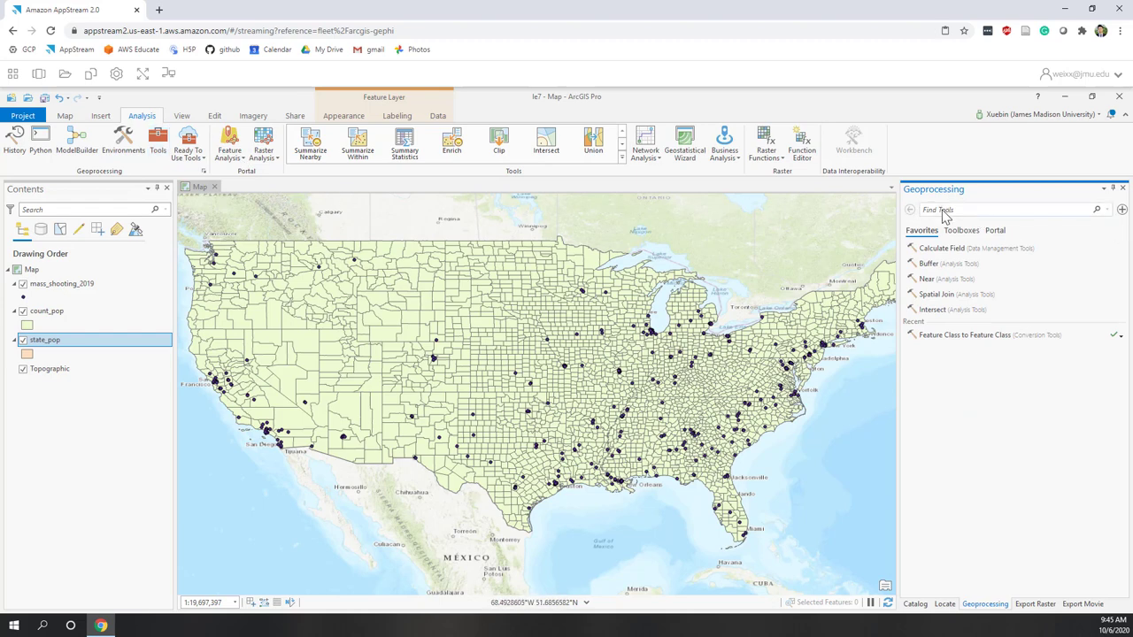
text(p)
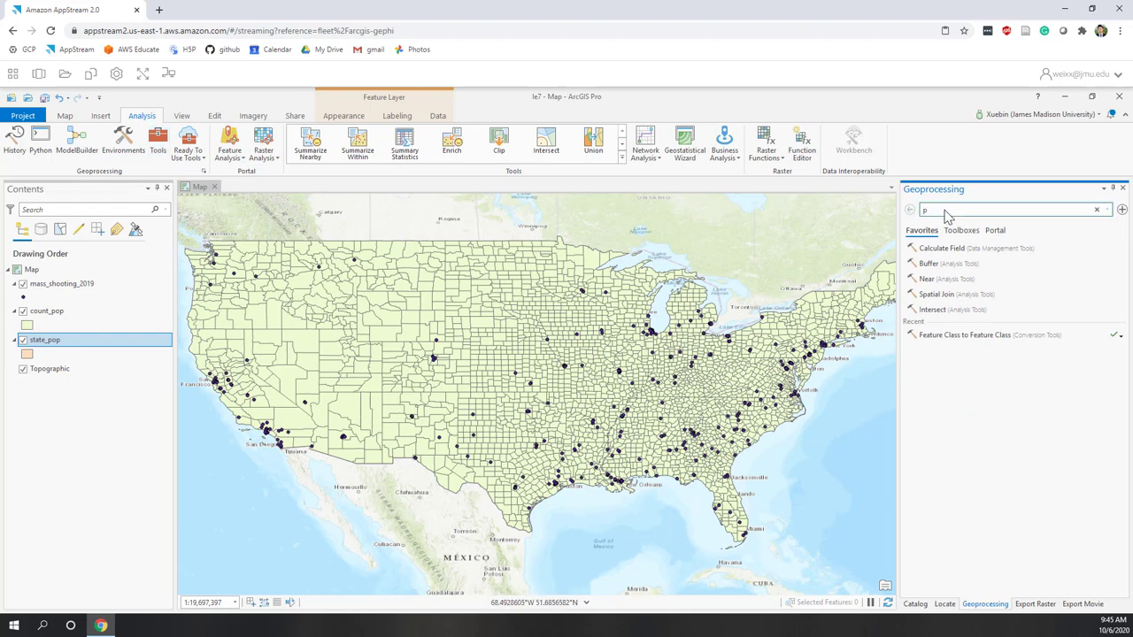
text(roject)
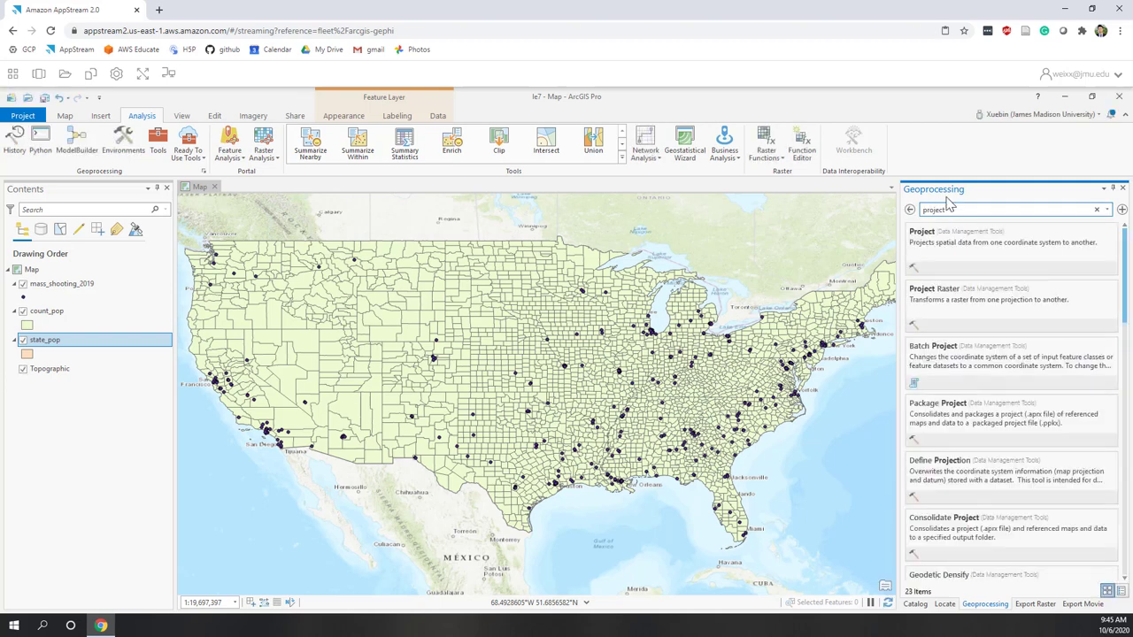
click(950, 247)
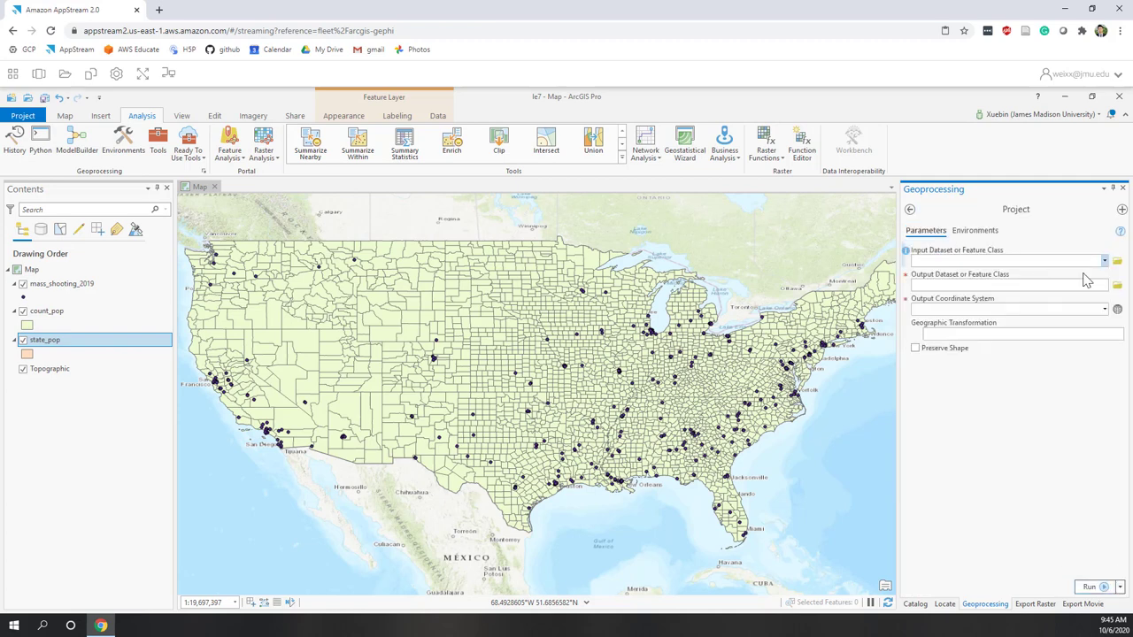
Project mass_shooting_2019 into the state_pop layer's coordinate system, WGS_1984_Web_Mercator_Auxiliary_Sphere, keeping the default output name
click(1105, 263)
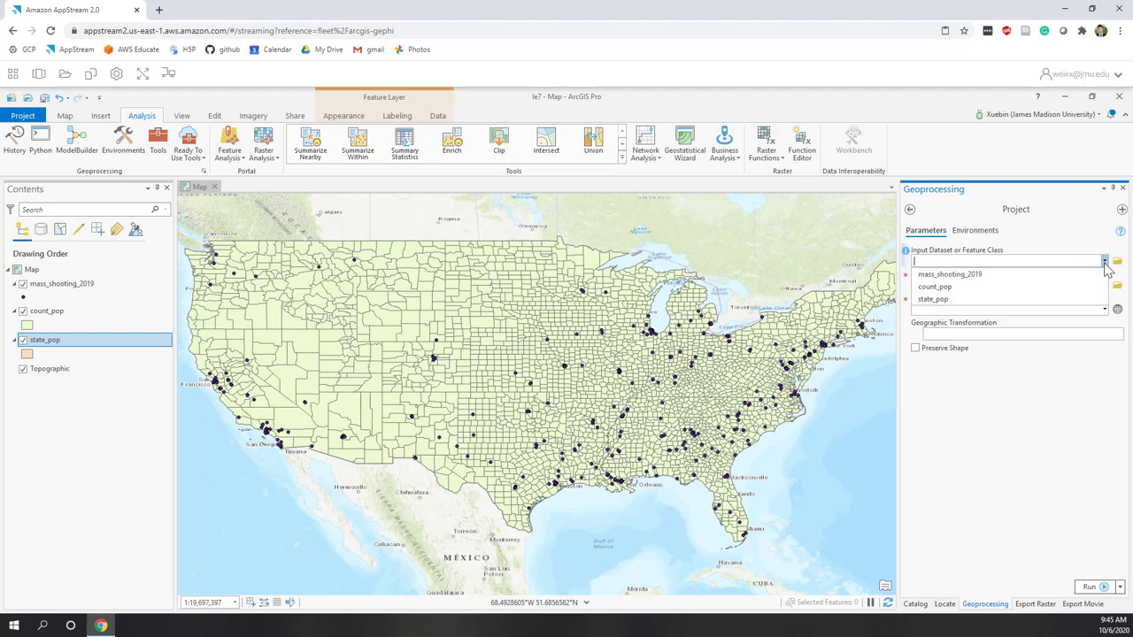
click(947, 275)
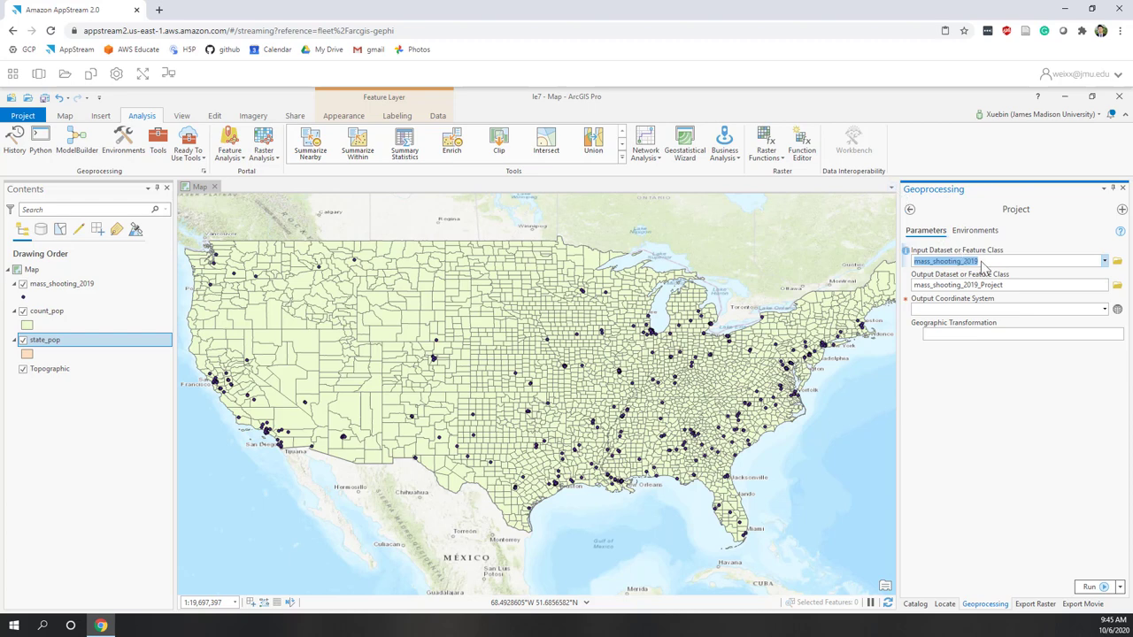
click(995, 412)
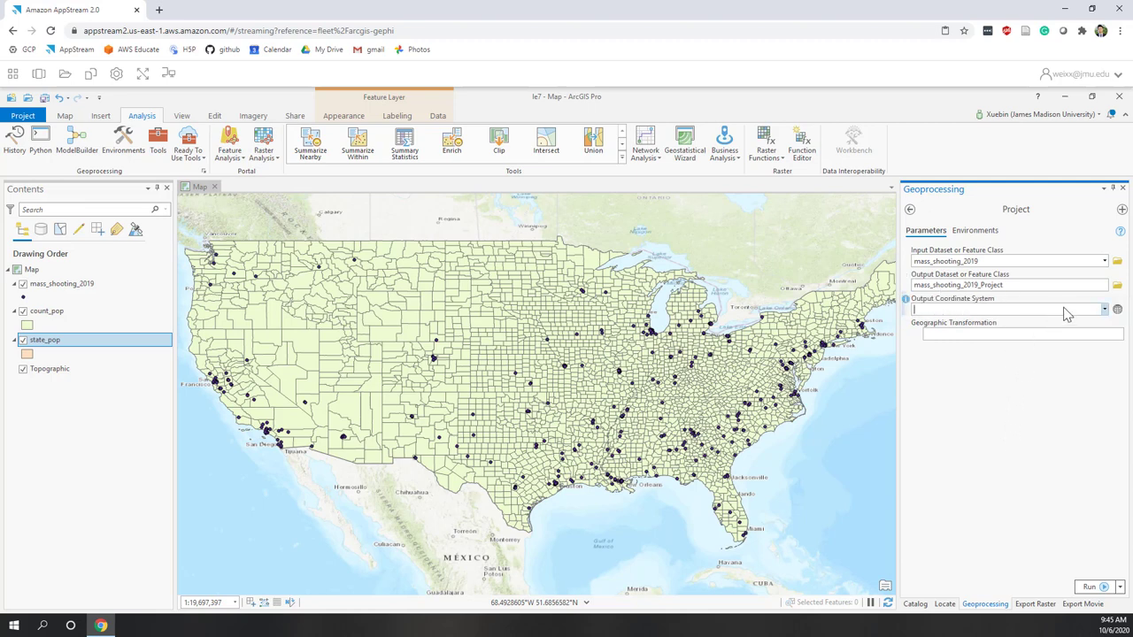
click(1105, 311)
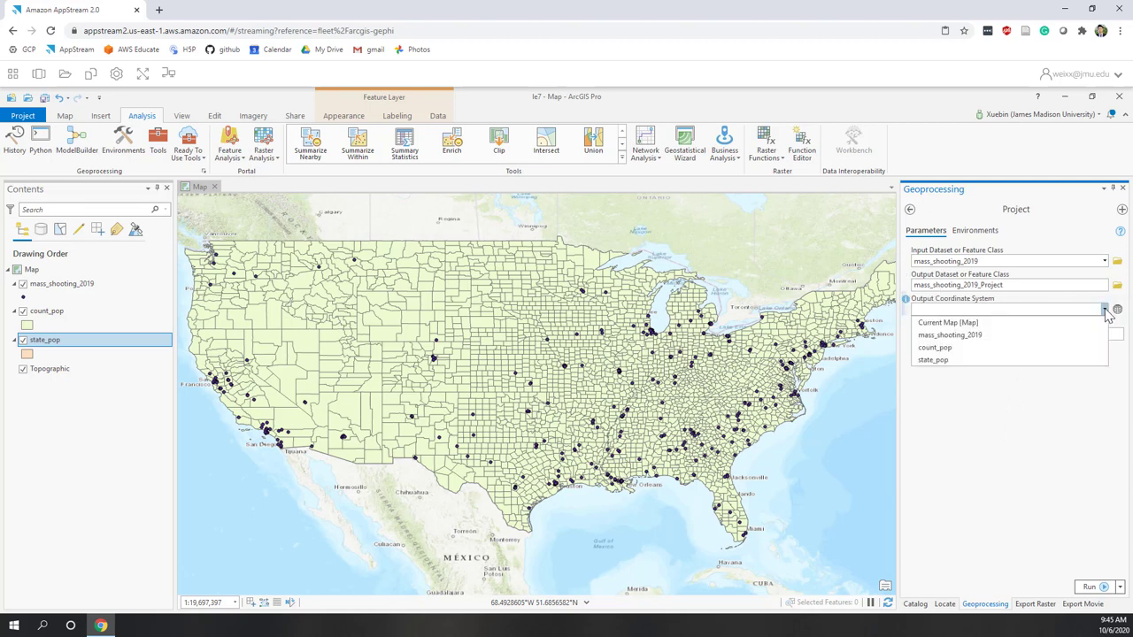
click(925, 360)
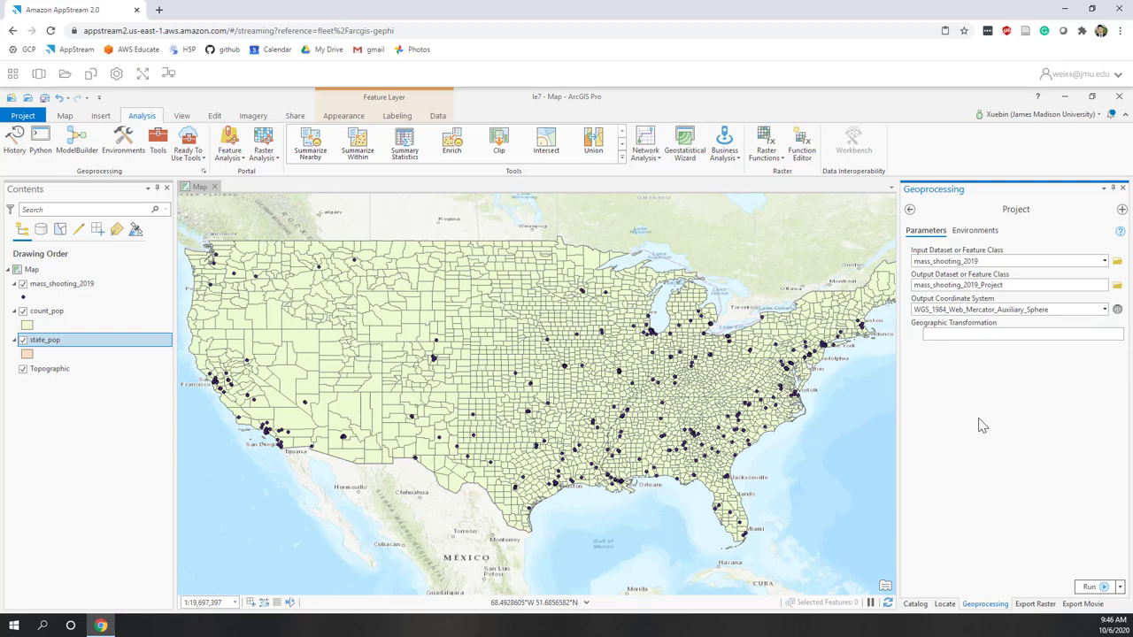
click(1095, 588)
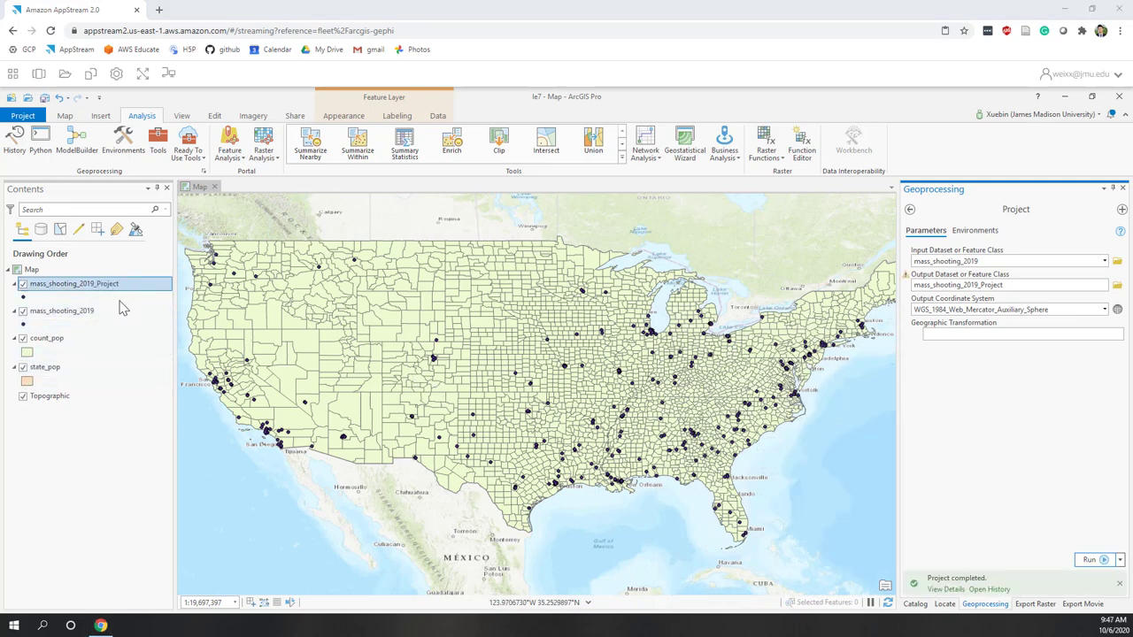
Remove the original mass_shooting_2019 layer from the map and delete its feature class from le7.gdb
right_click(83, 317)
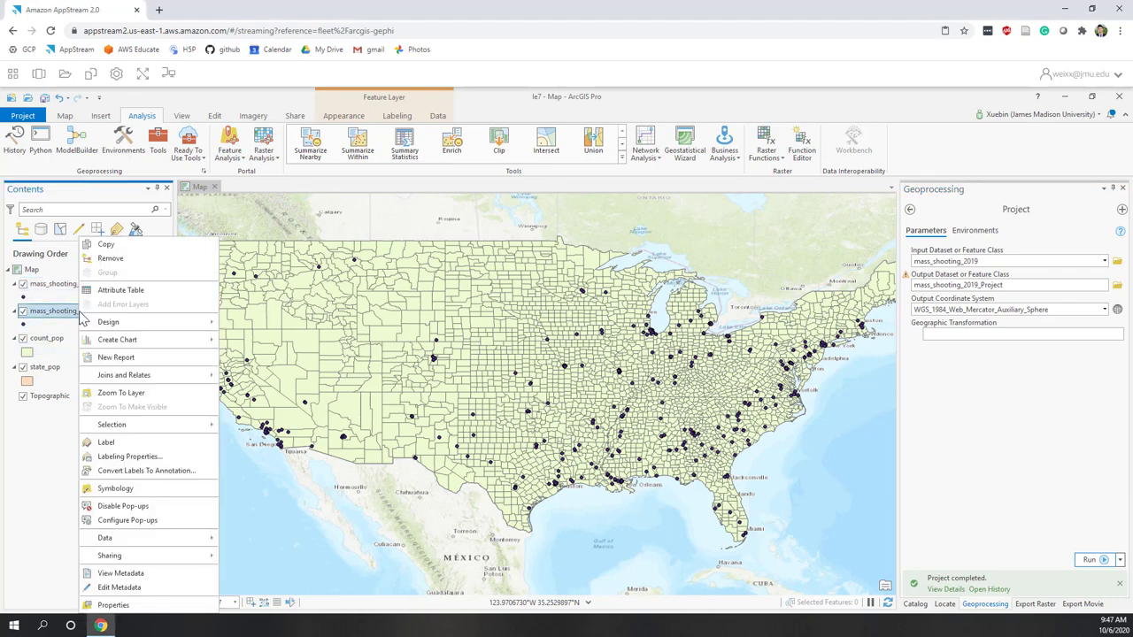
click(105, 258)
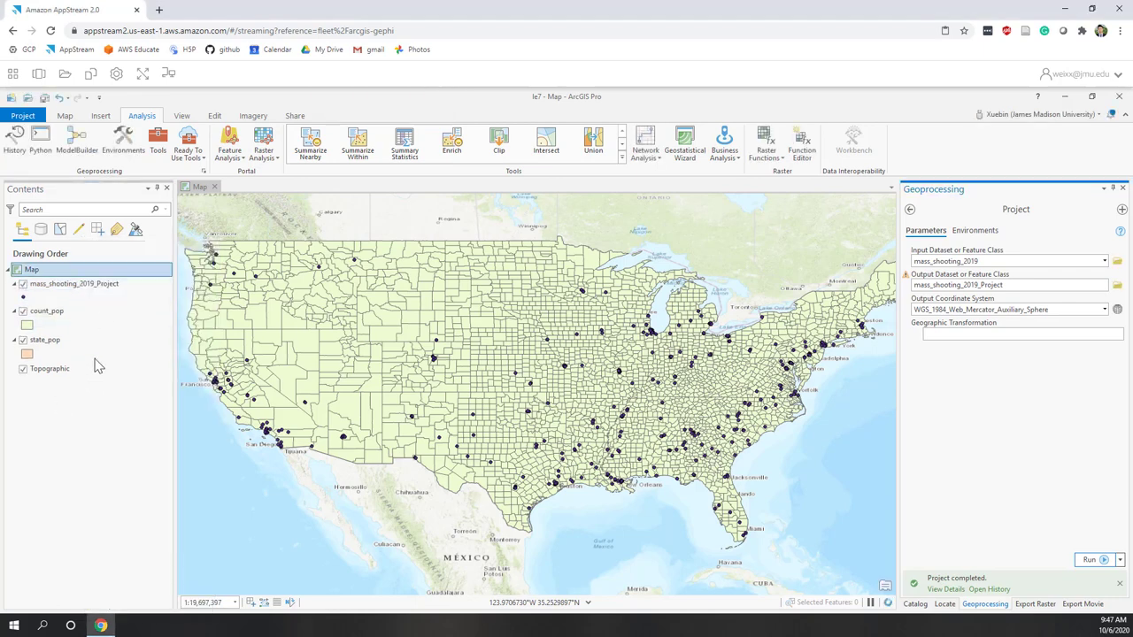
click(915, 604)
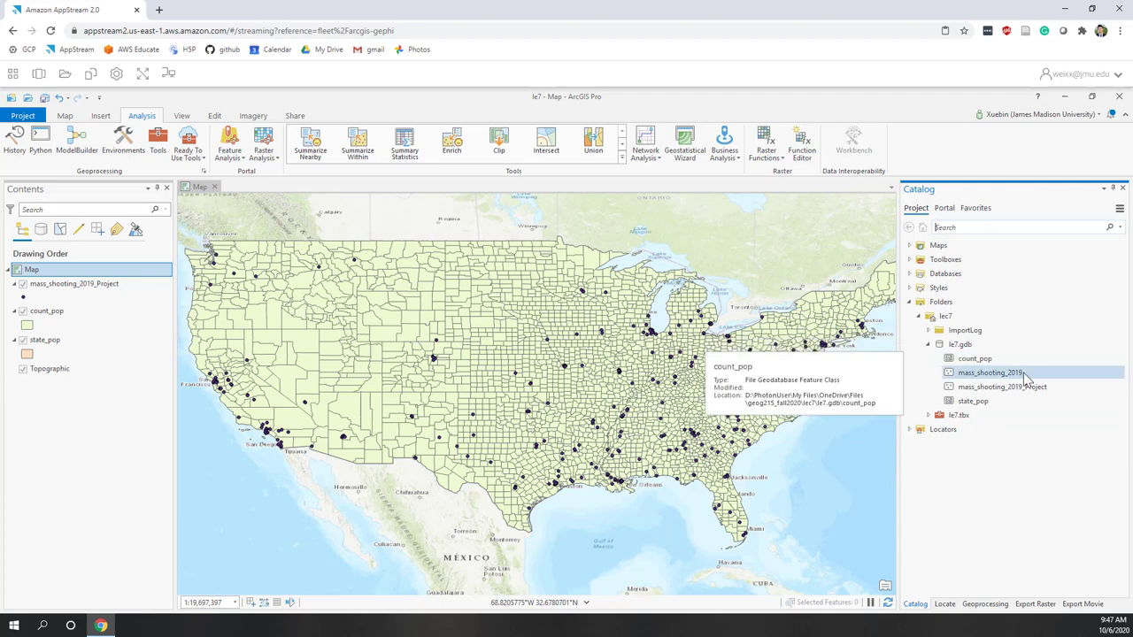
right_click(966, 378)
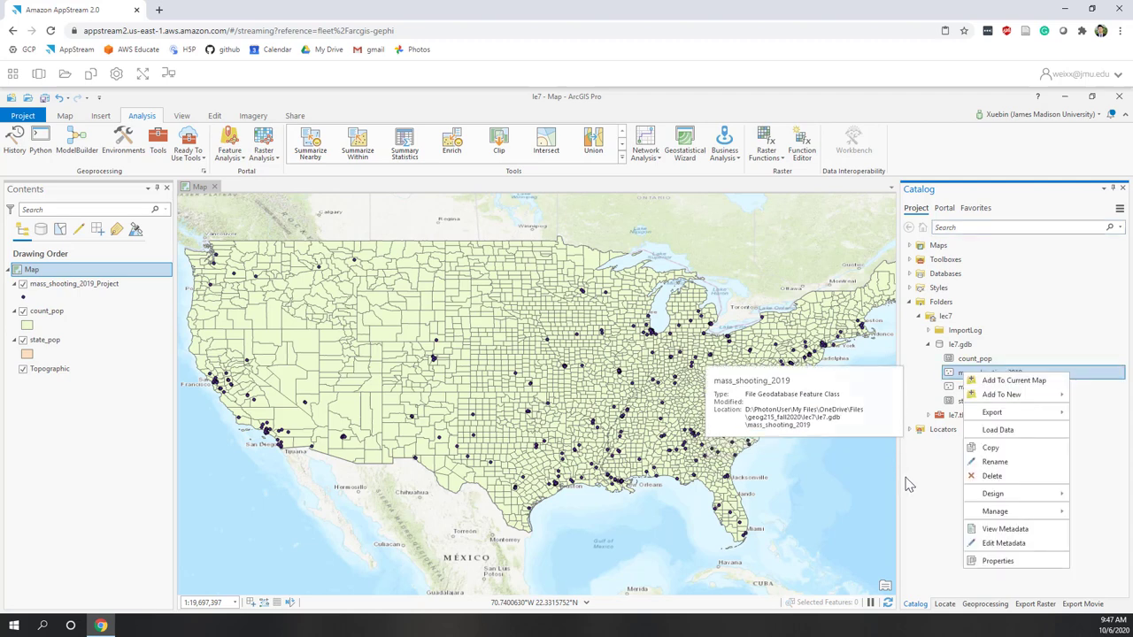
click(975, 479)
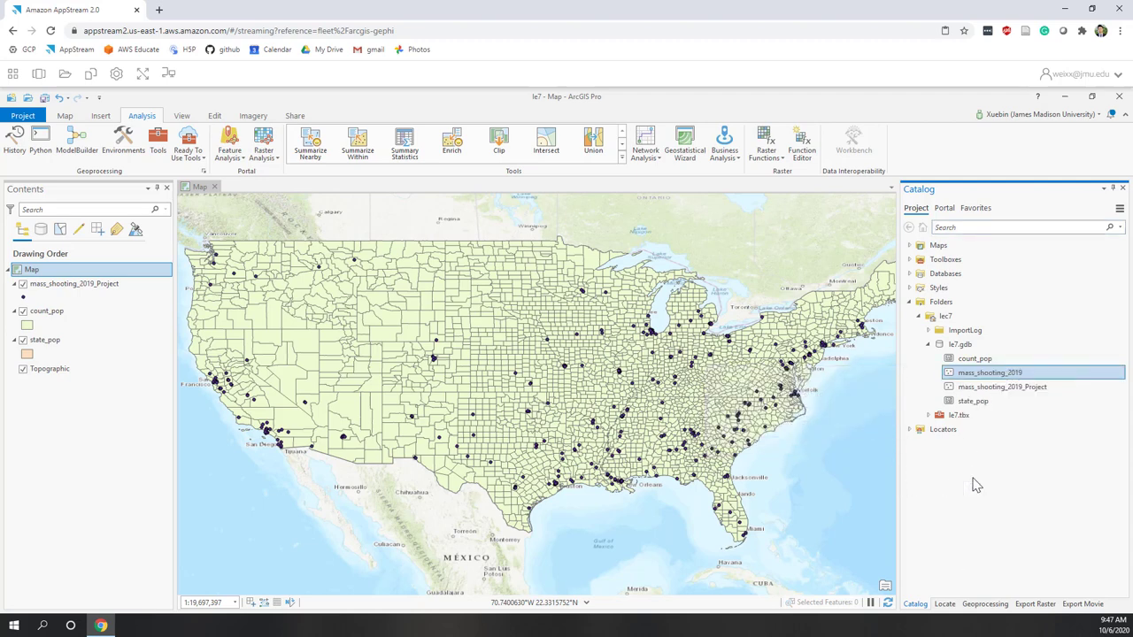
click(605, 381)
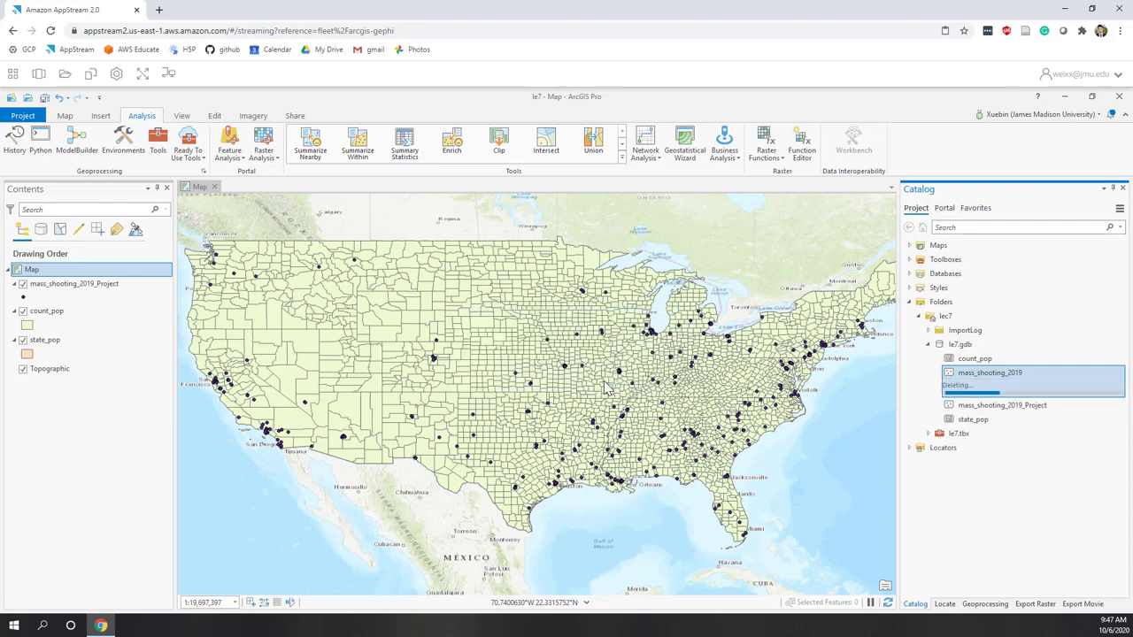